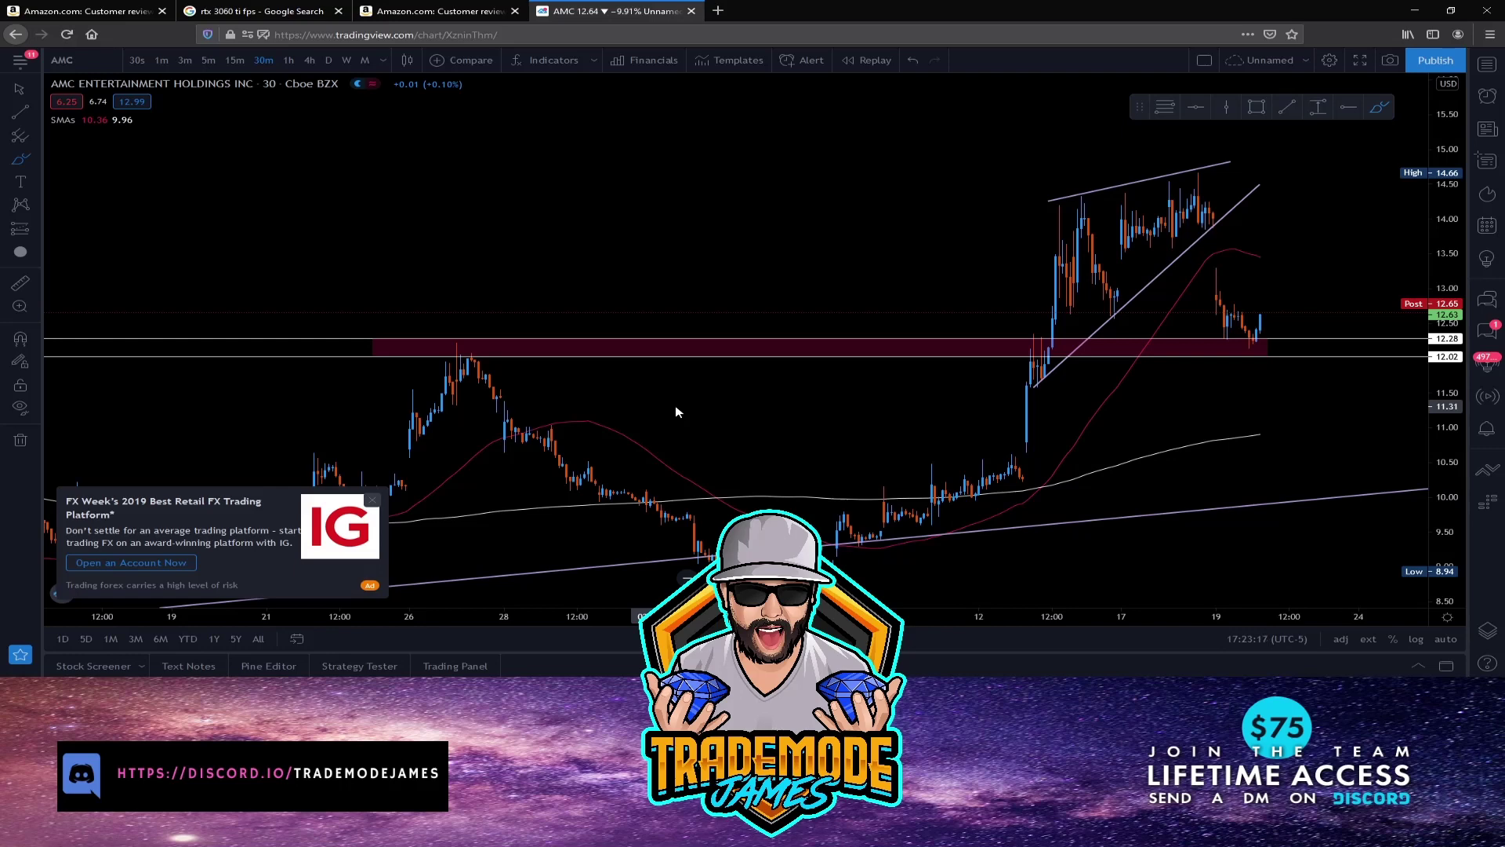
Zoom around the wedge and briefly select, then deselect, the dark-red support zone.
scroll(668, 404, "down", 5)
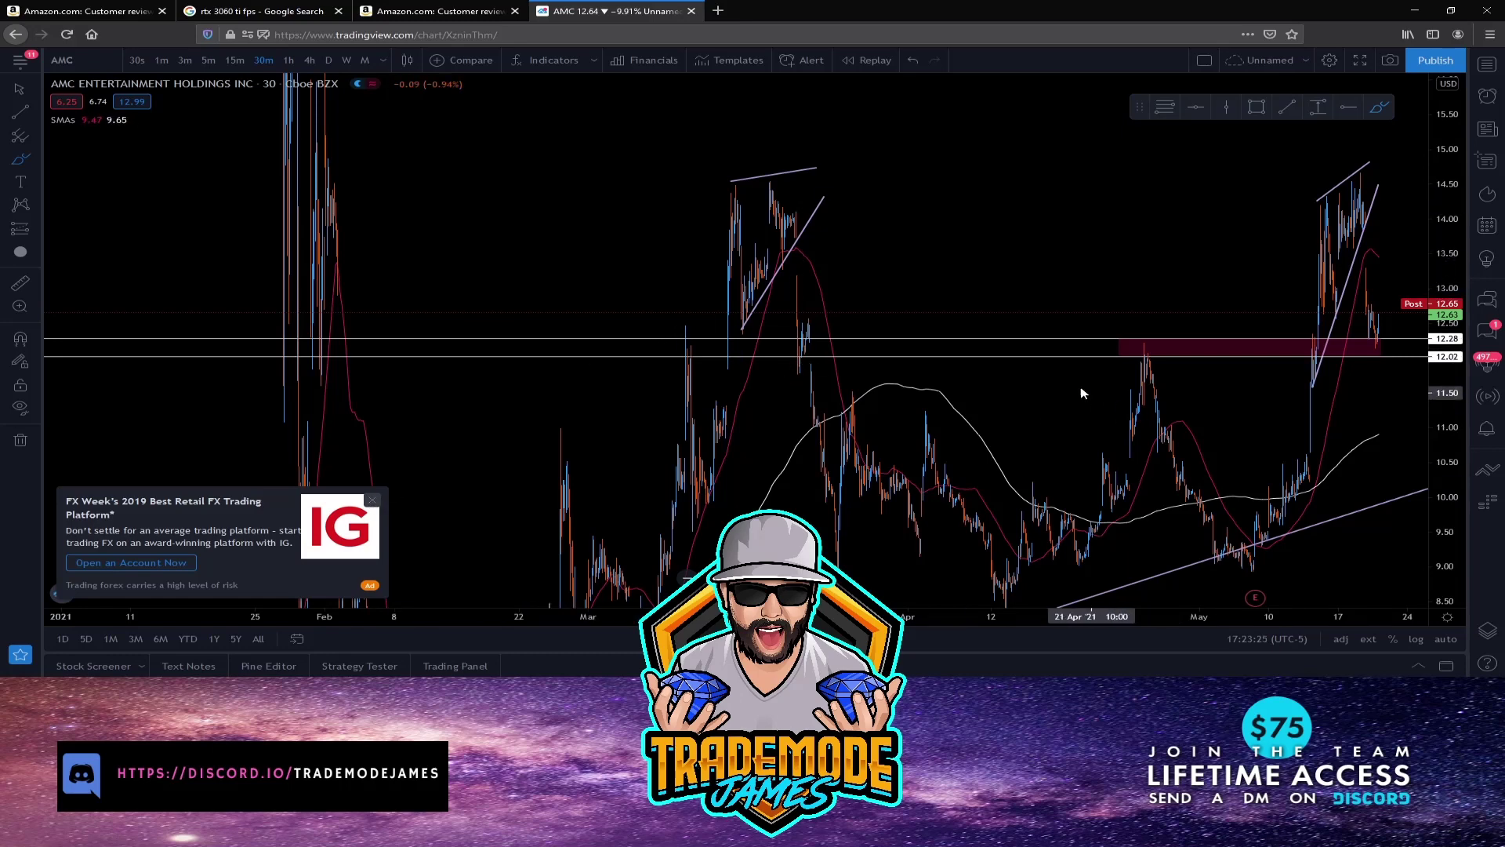
scroll(1082, 389, "up", 2)
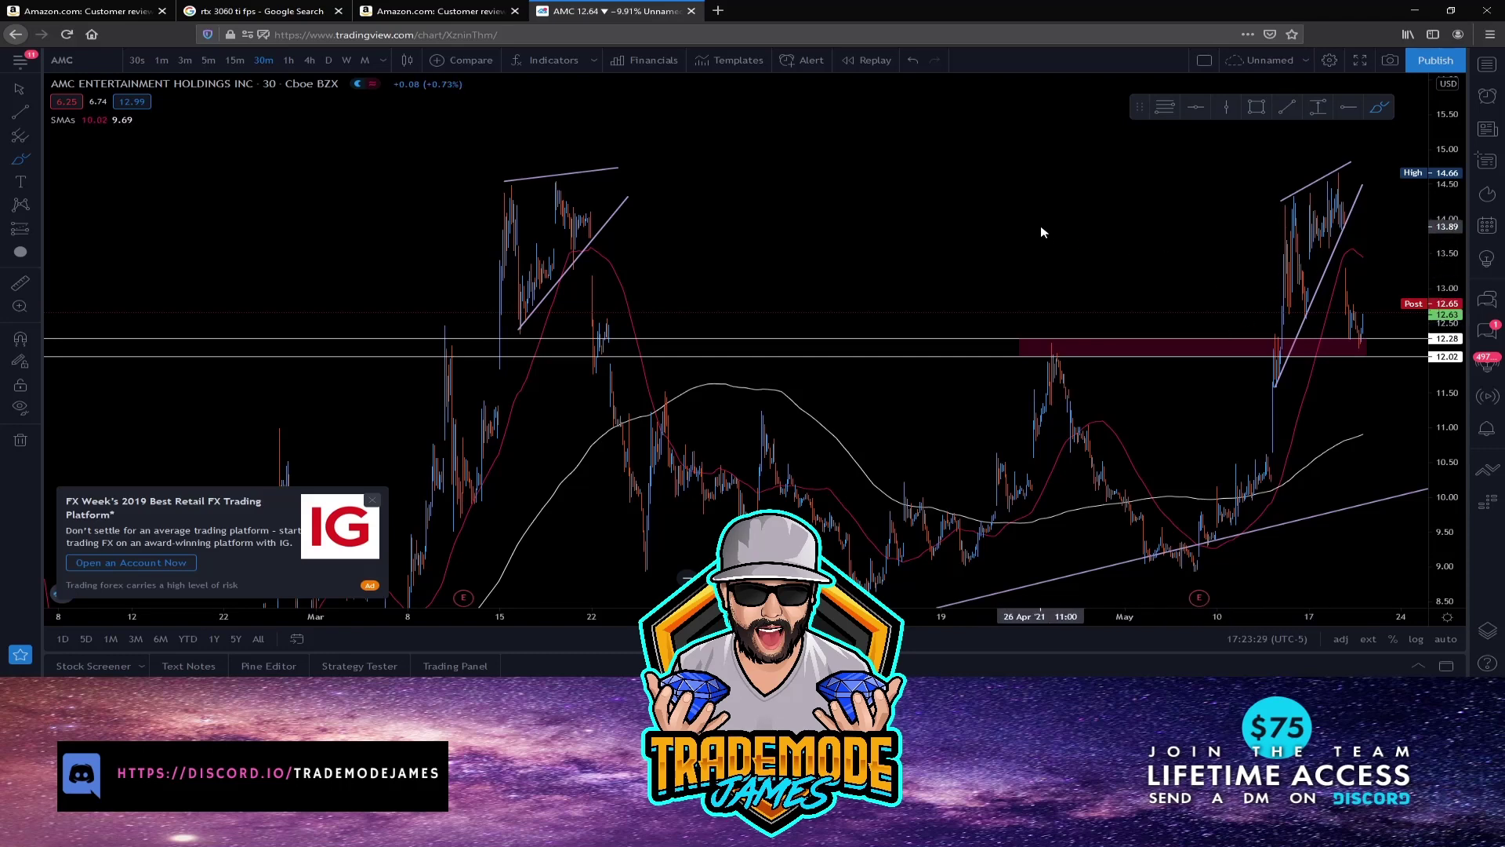
scroll(1042, 230, "up", 3)
scroll(1042, 232, "up", 2)
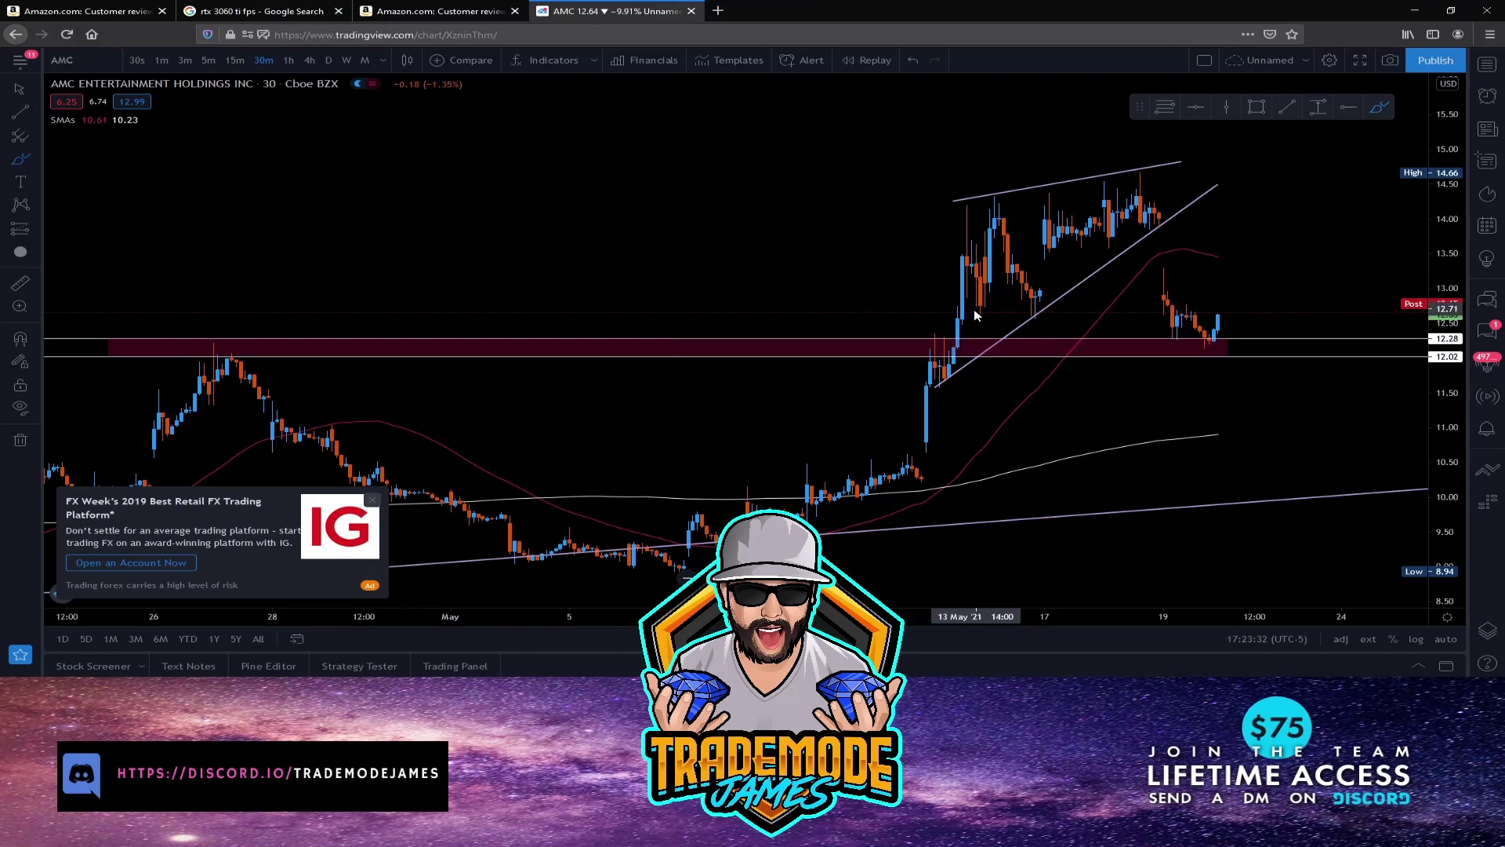
left_click(961, 343)
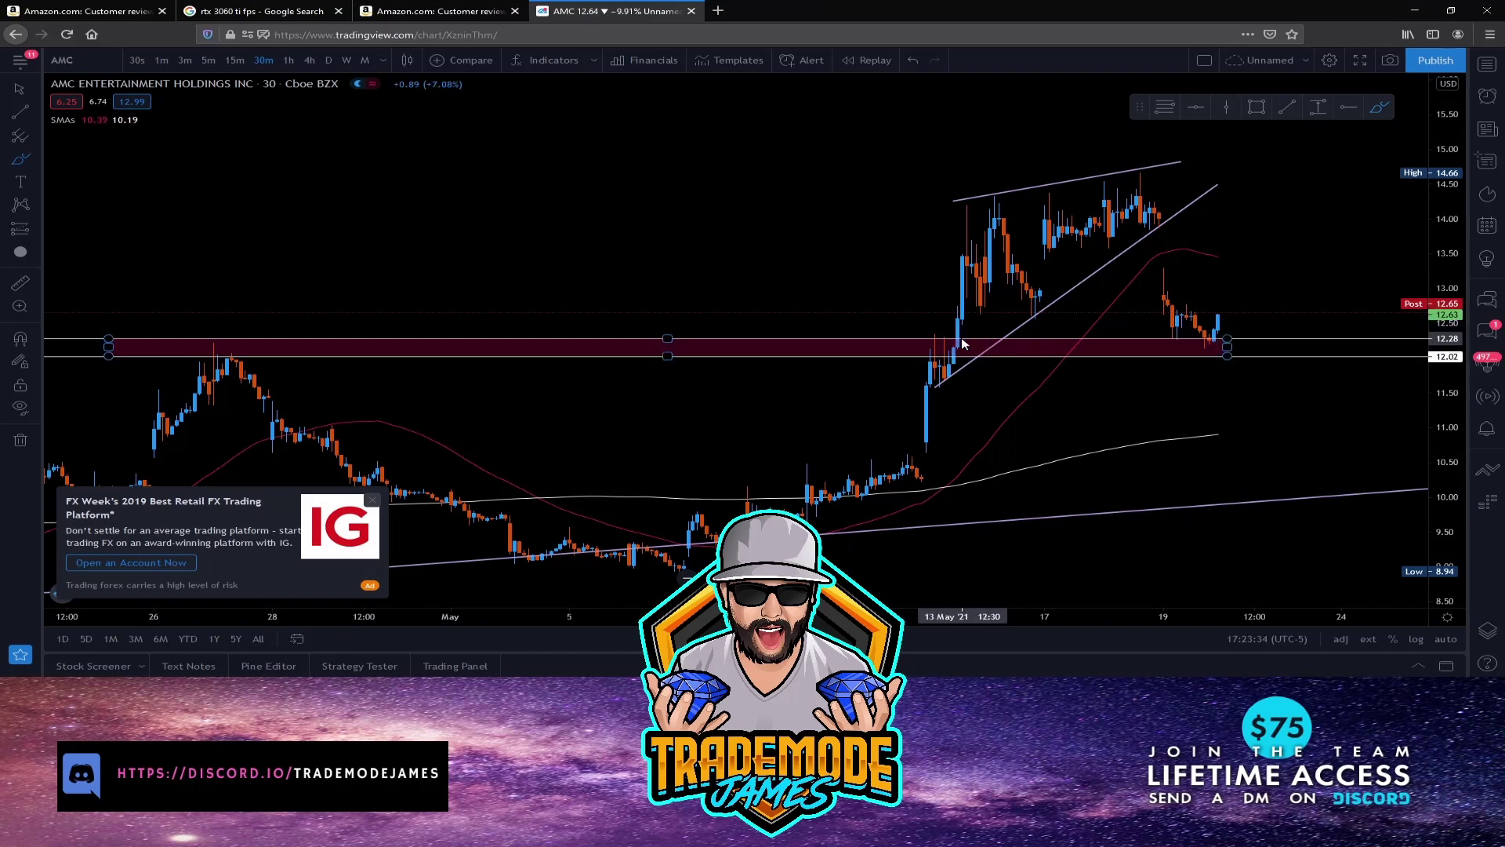
scroll(638, 333, "down", 5)
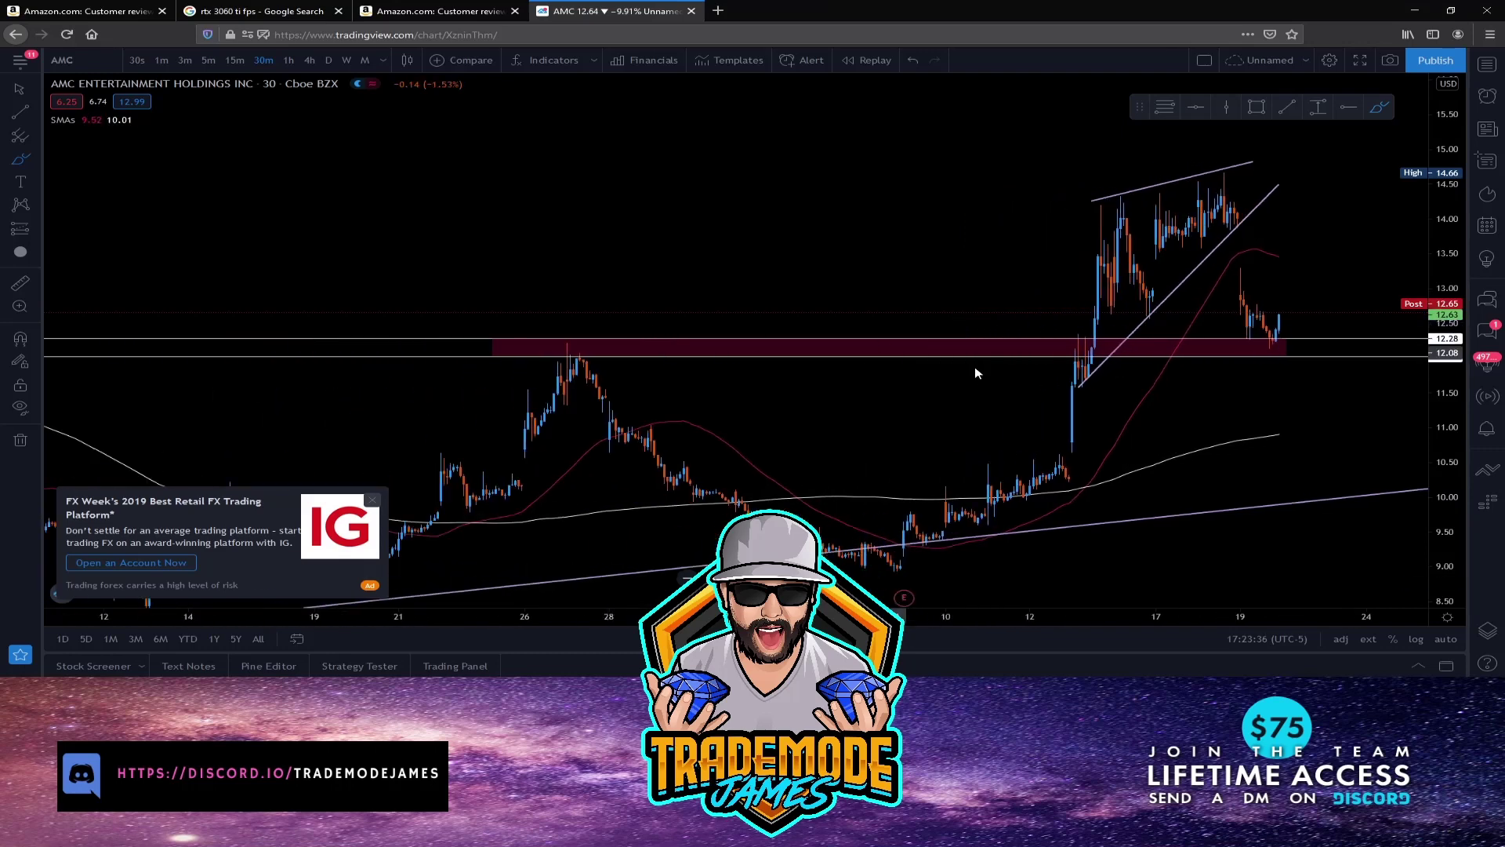
scroll(898, 351, "up", 5)
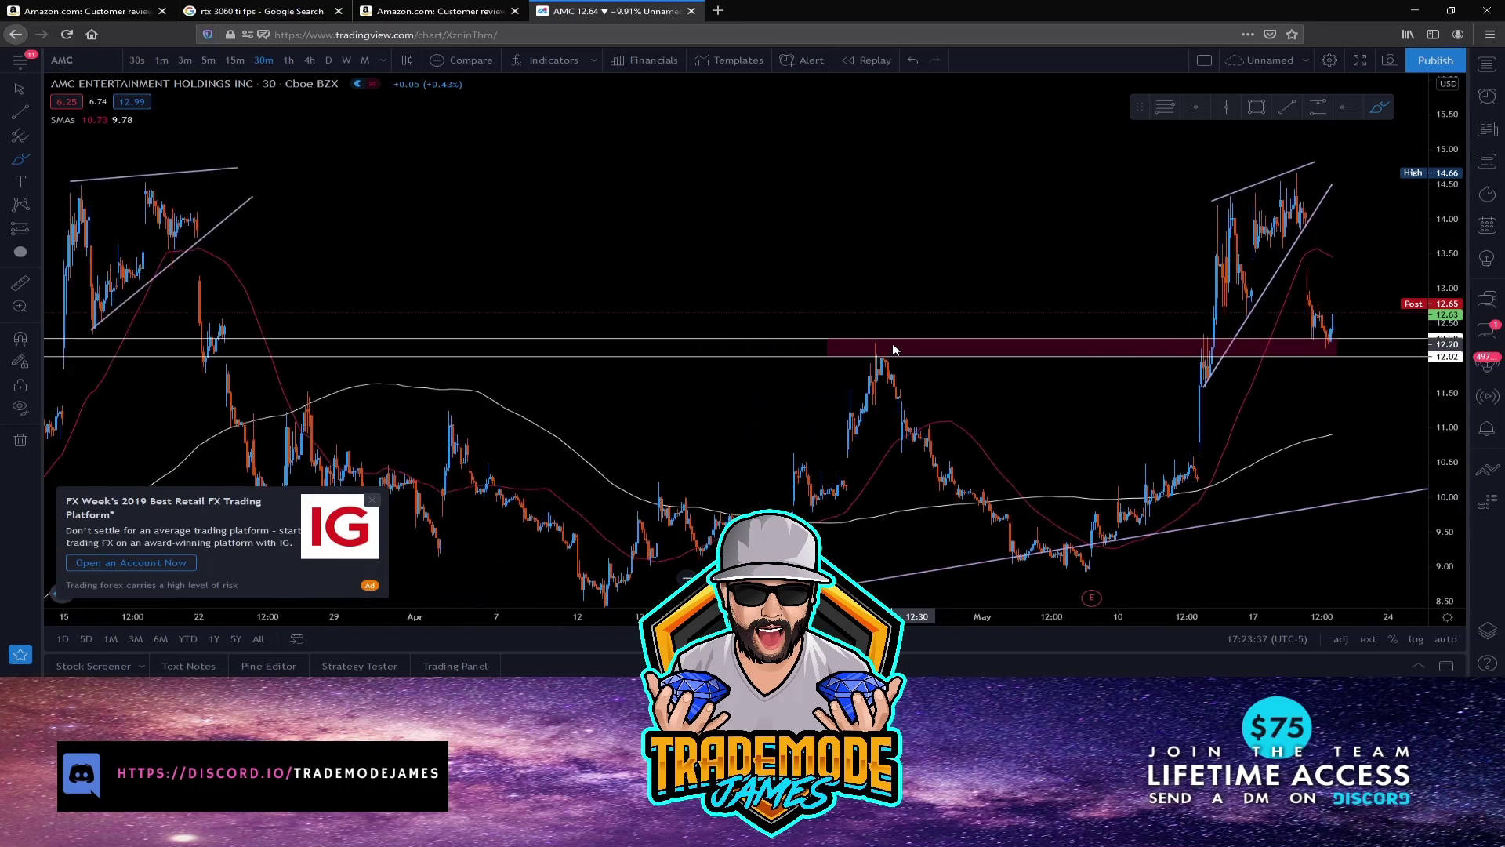
left_click(1043, 362)
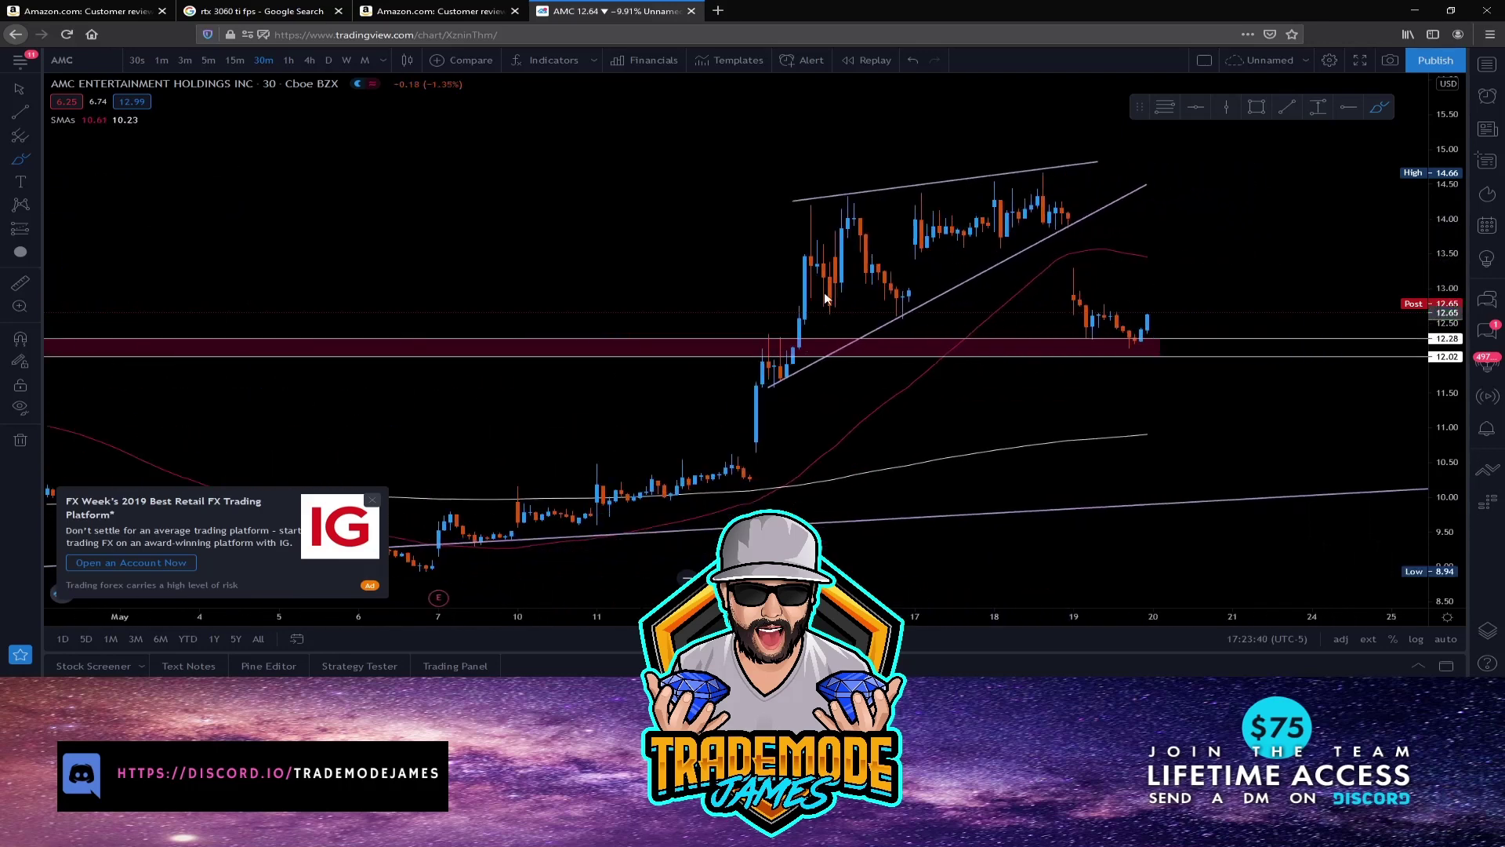
Select the wedge's upper line, sketch the rising swings and drop, then undo the strokes.
left_click(868, 198)
mouse_move(786, 370)
left_mouse_down()
mouse_move(804, 266)
mouse_move(842, 235)
mouse_move(947, 274)
mouse_move(995, 210)
mouse_move(1051, 220)
mouse_move(1079, 181)
left_mouse_up()
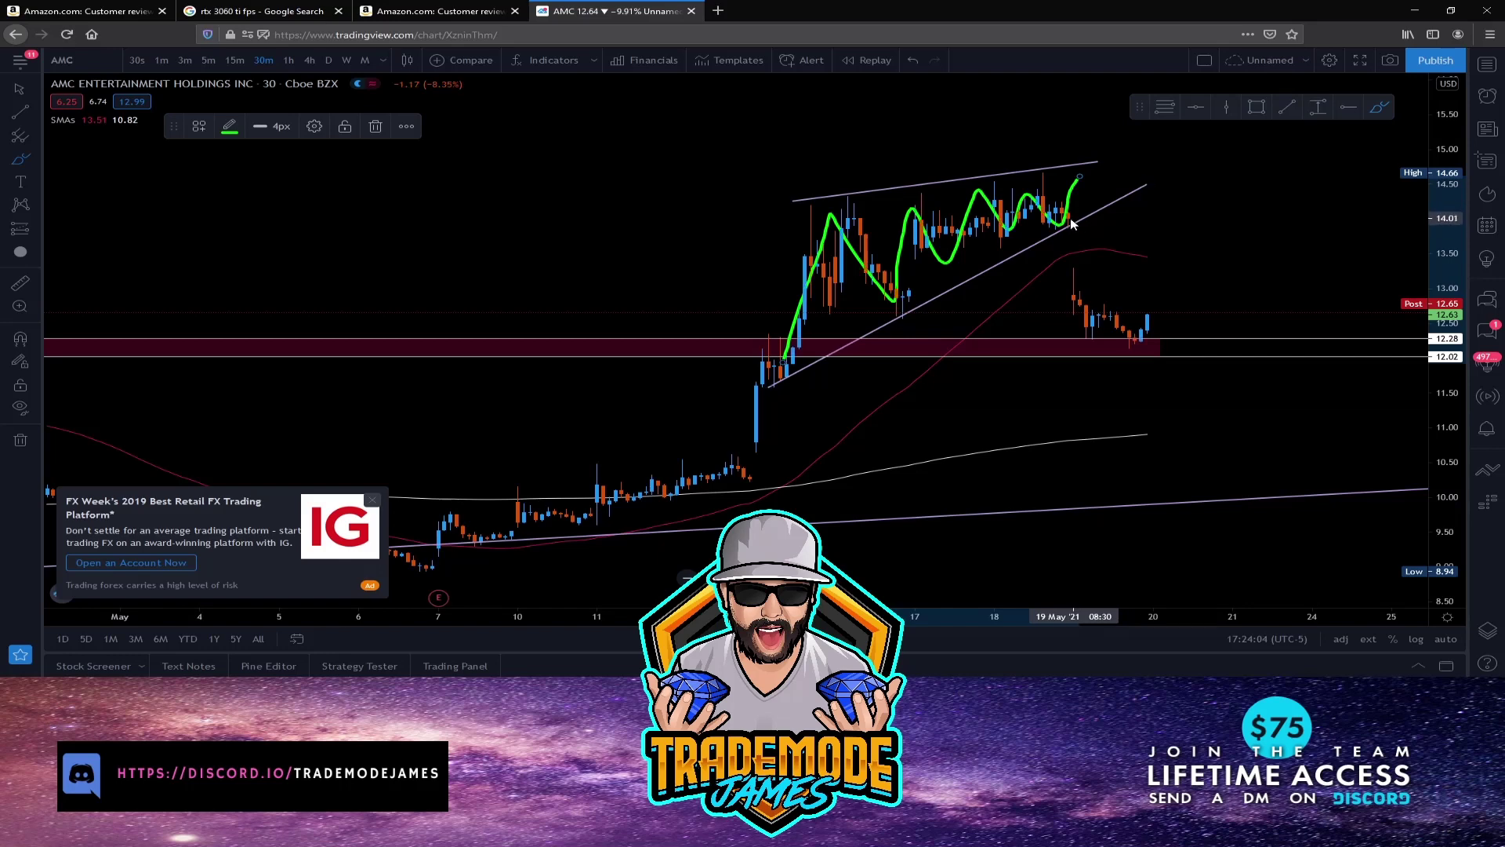
left_click_drag(995, 315, 1147, 259)
left_click_drag(1068, 229, 1085, 311)
scroll(1095, 342, "down", 3)
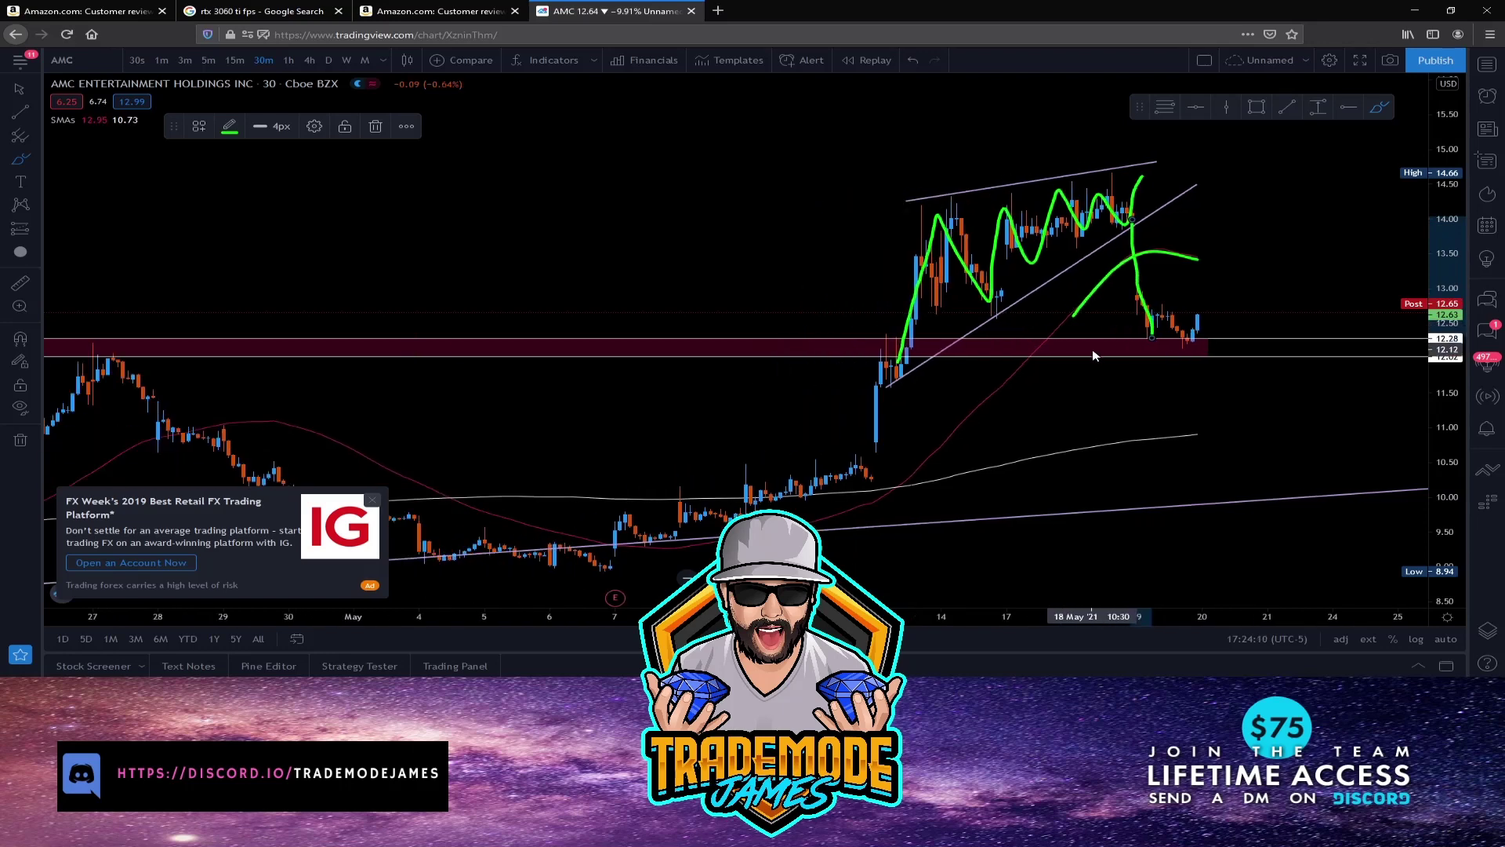
scroll(377, 352, "down", 2)
scroll(1113, 329, "up", 5)
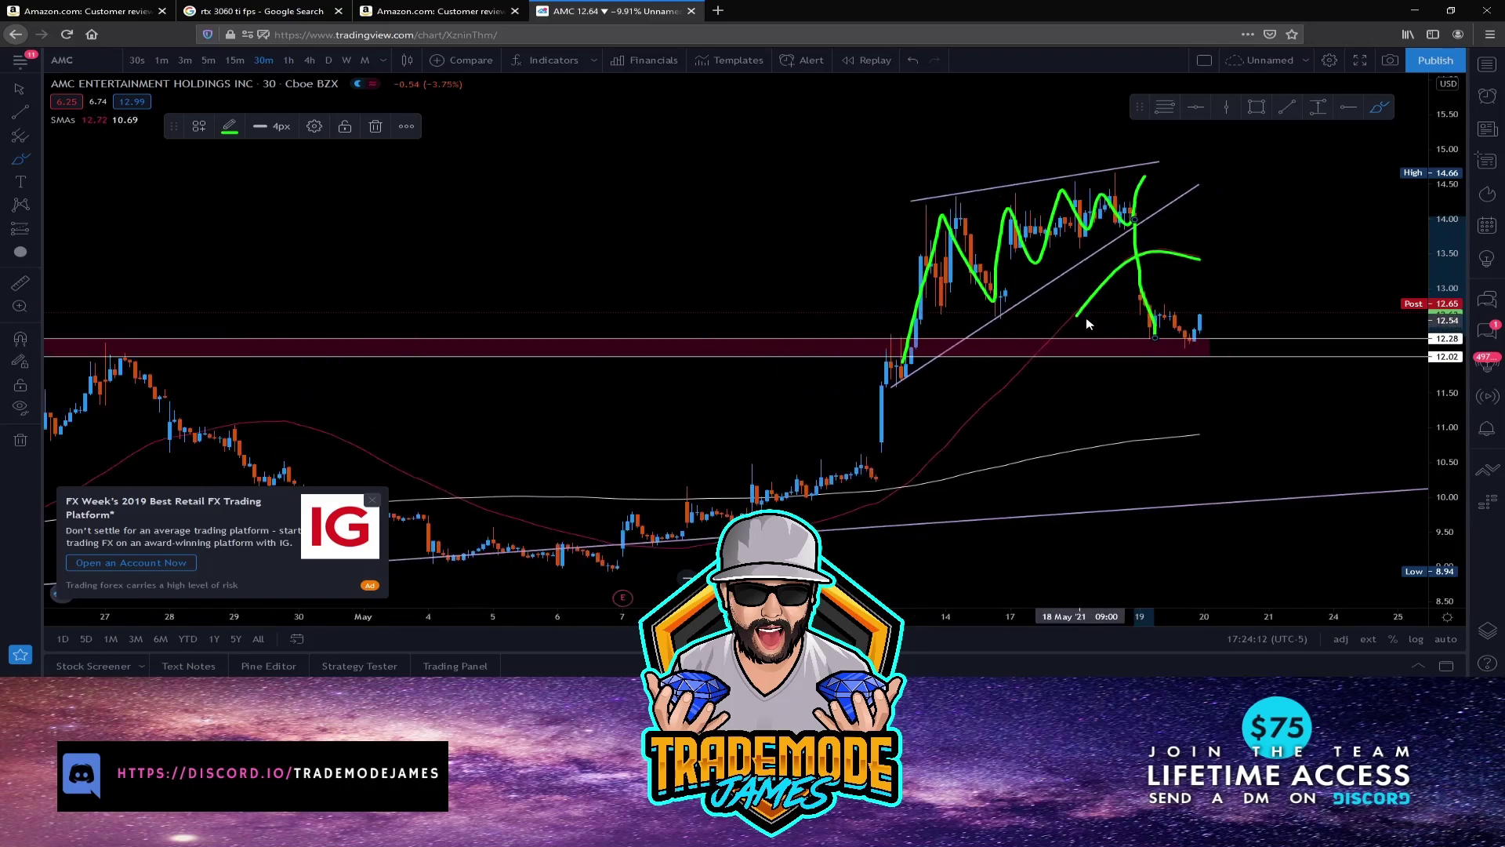
mouse_move(1100, 338)
left_mouse_down()
mouse_move(1110, 320)
mouse_move(1145, 346)
mouse_move(1153, 300)
left_mouse_up()
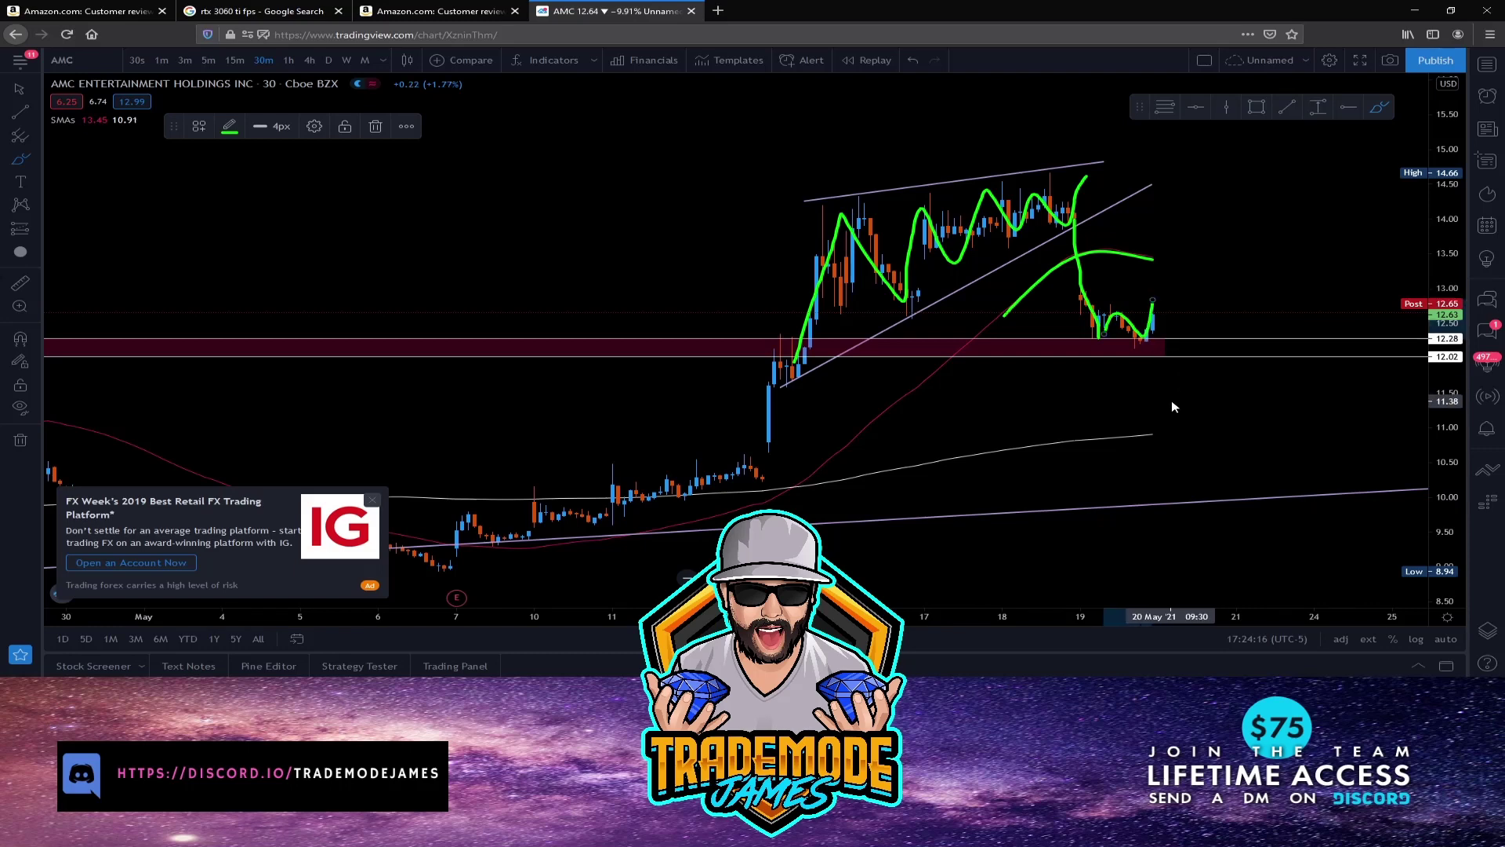
key("ctrl+z")
key("ctrl+z")
key("ctrl+z")
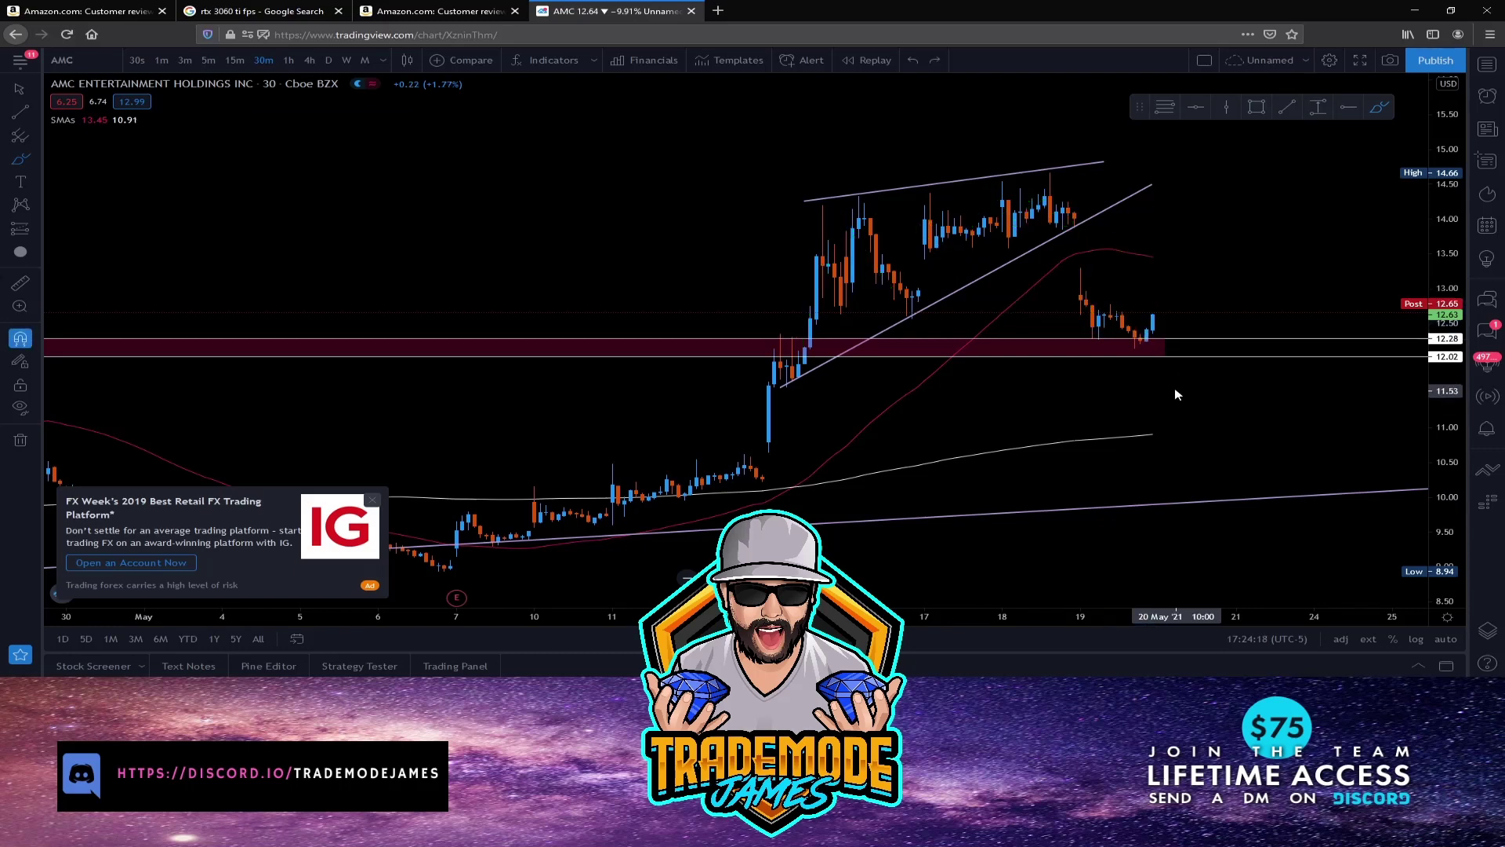
Sketch the breakout move up into the wedge, then undo the green stroke.
scroll(1168, 400, "down", 5)
scroll(1029, 363, "up", 3)
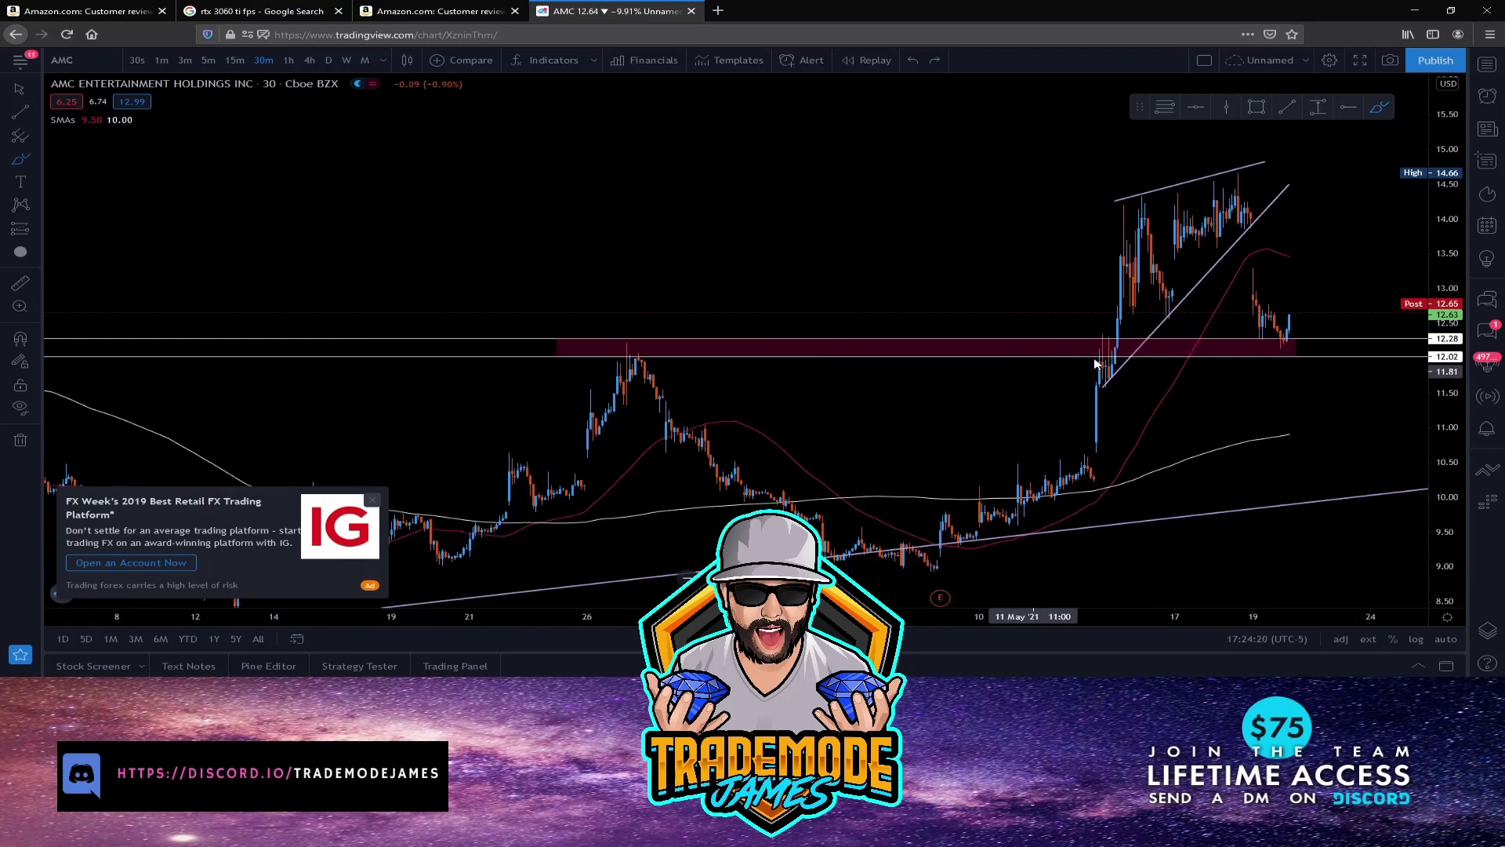
scroll(1141, 272, "up", 3)
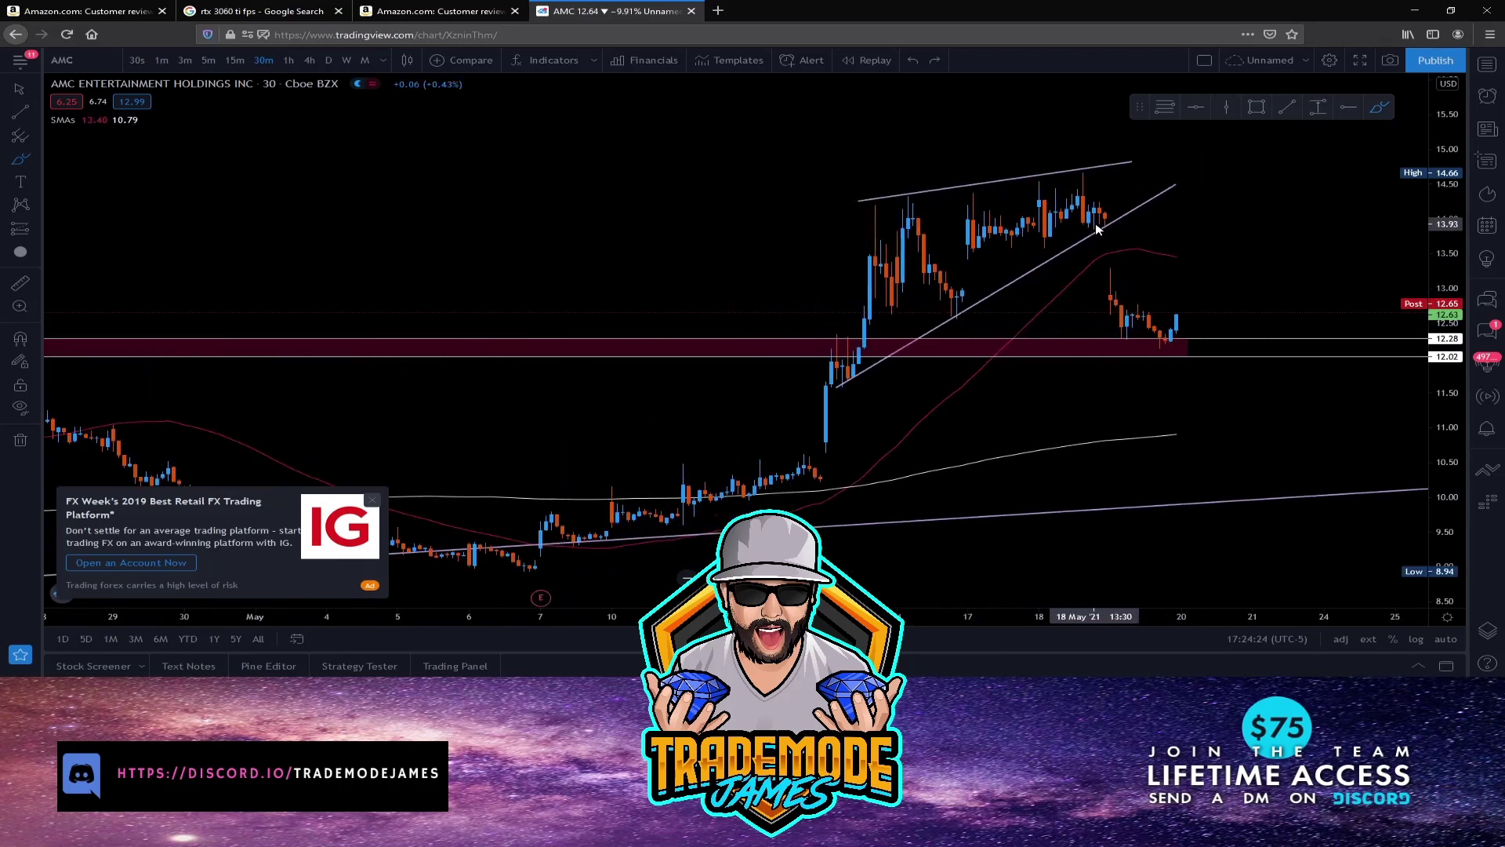
scroll(1135, 297, "down", 3)
scroll(1143, 365, "down", 2)
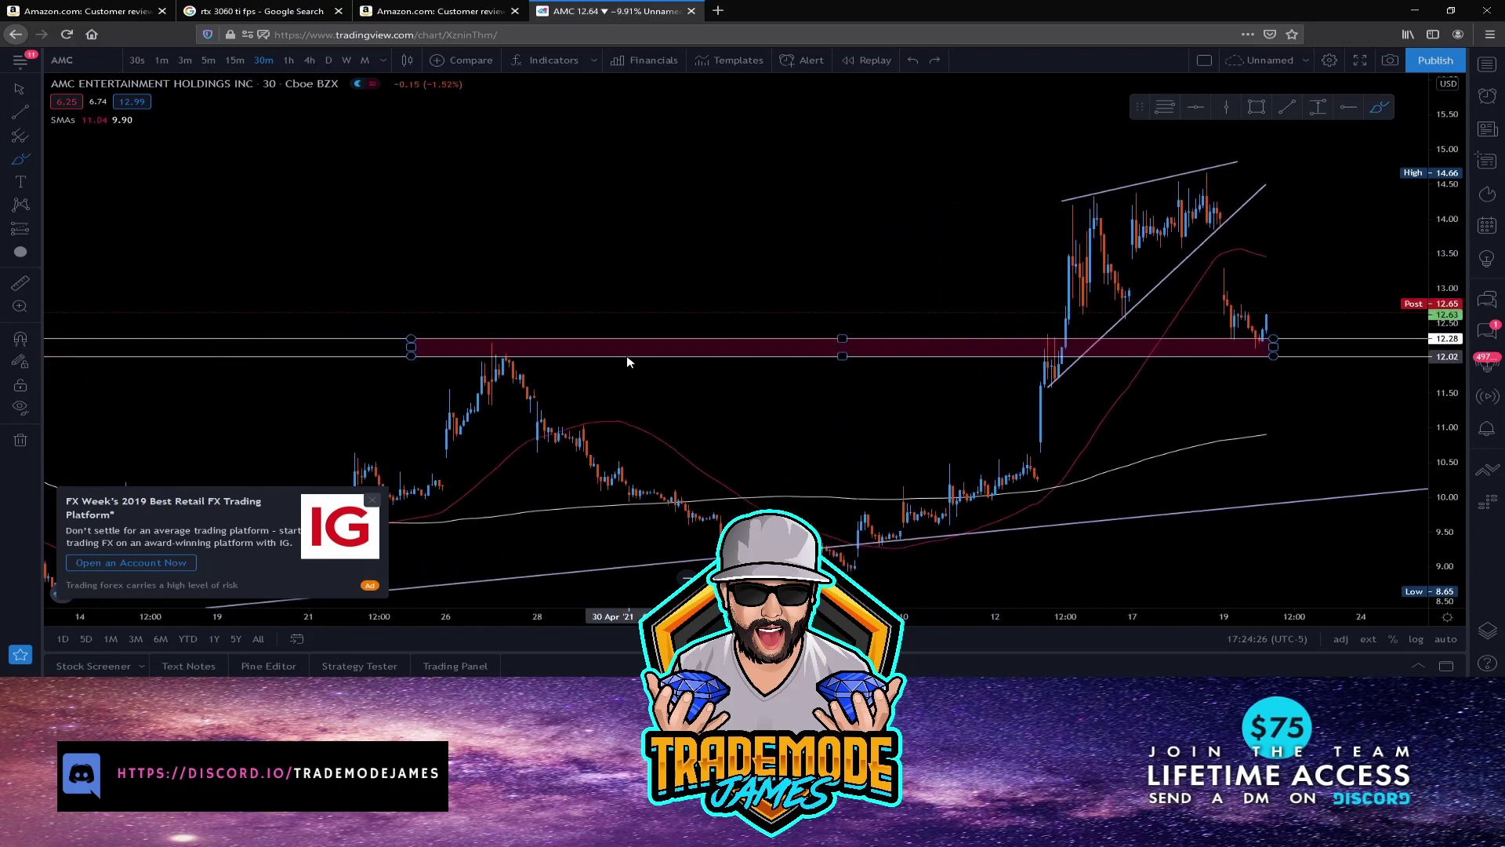
scroll(693, 357, "down", 2)
scroll(902, 376, "up", 5)
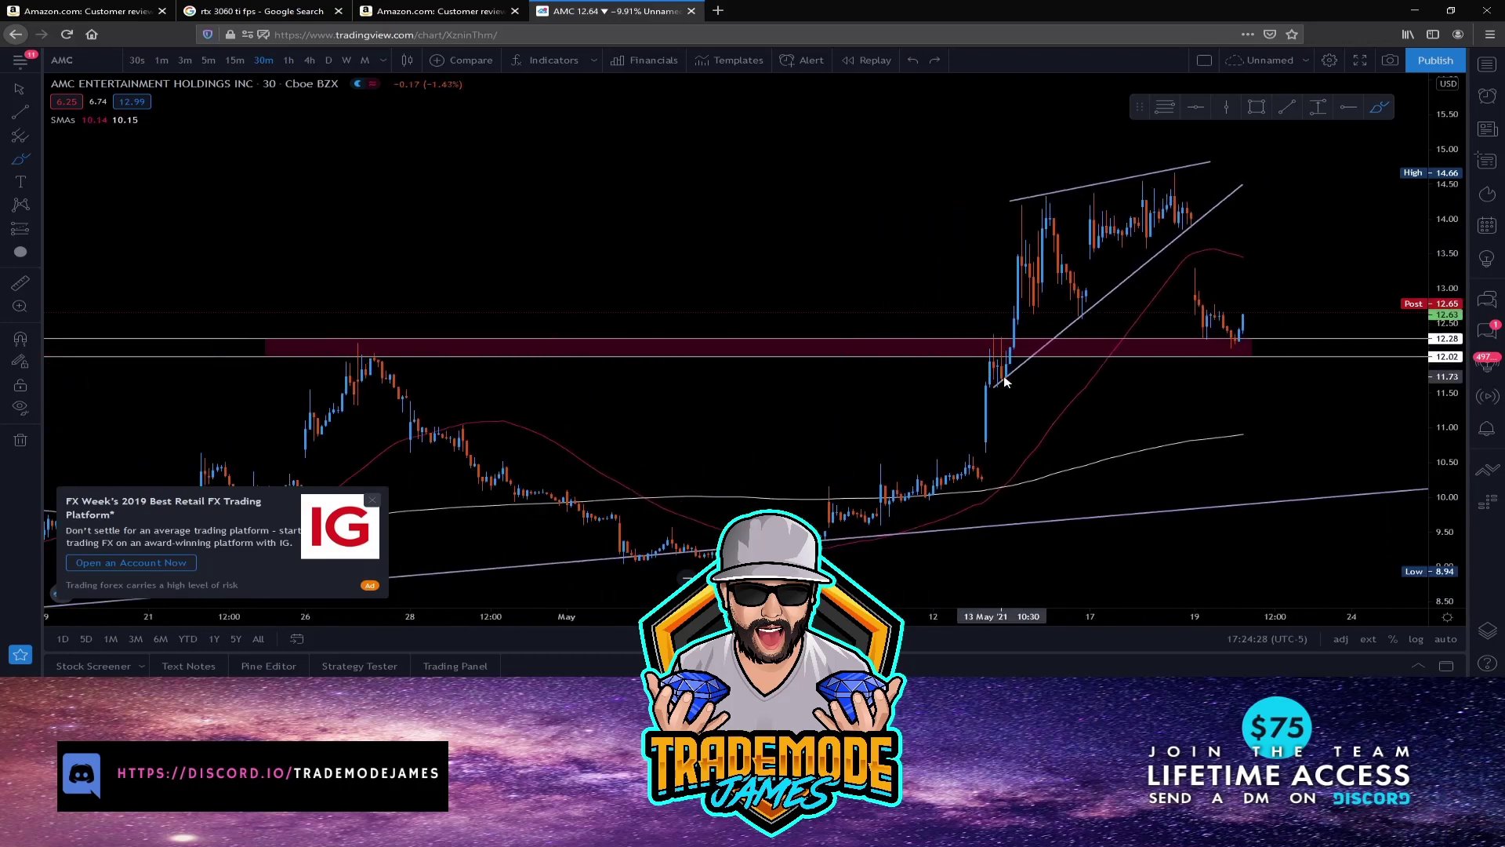
scroll(901, 384, "up", 2)
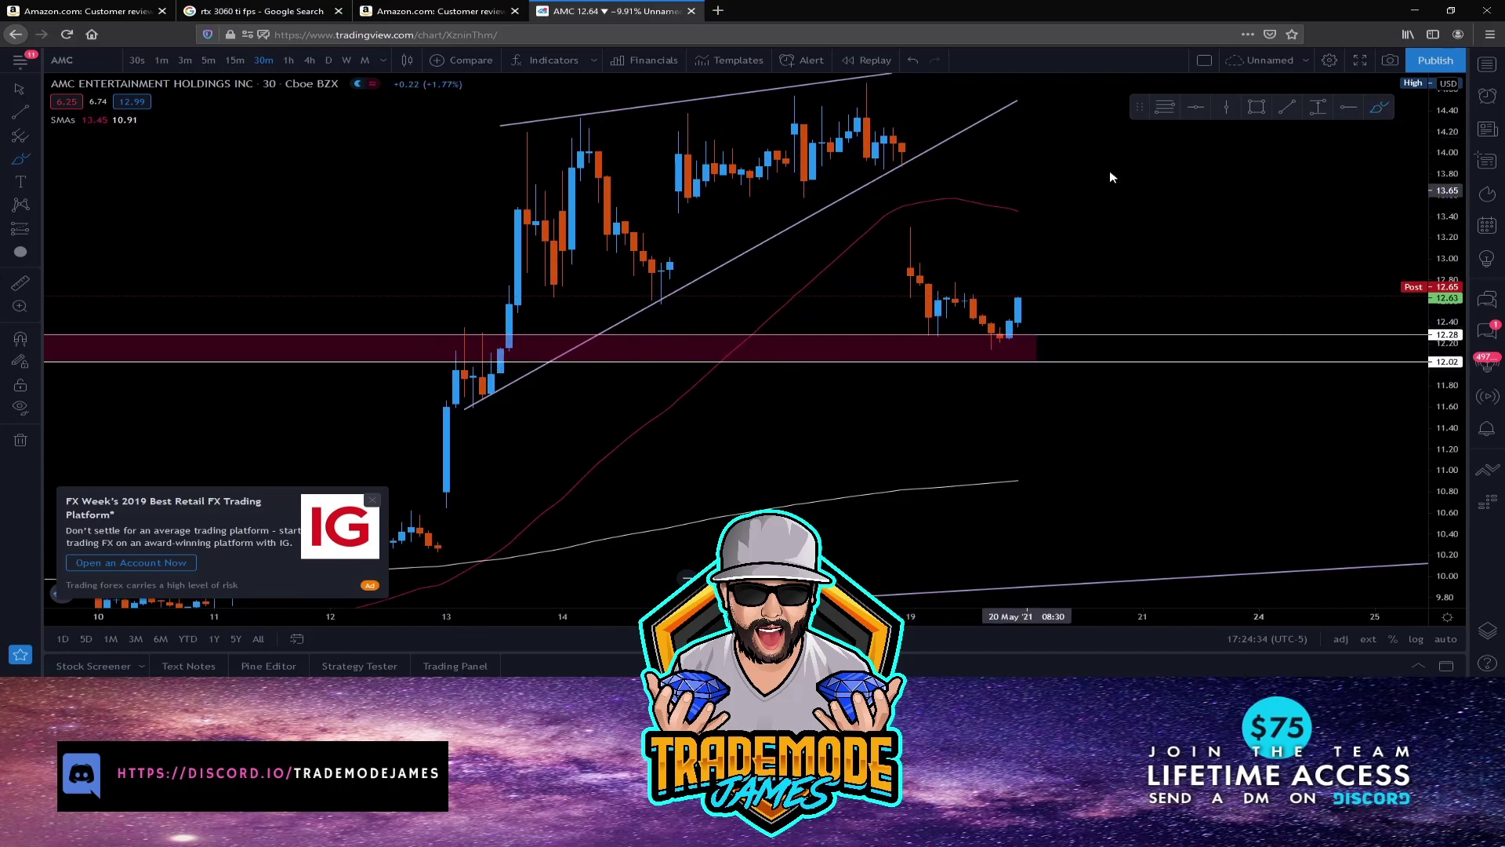
scroll(607, 341, "down", 1)
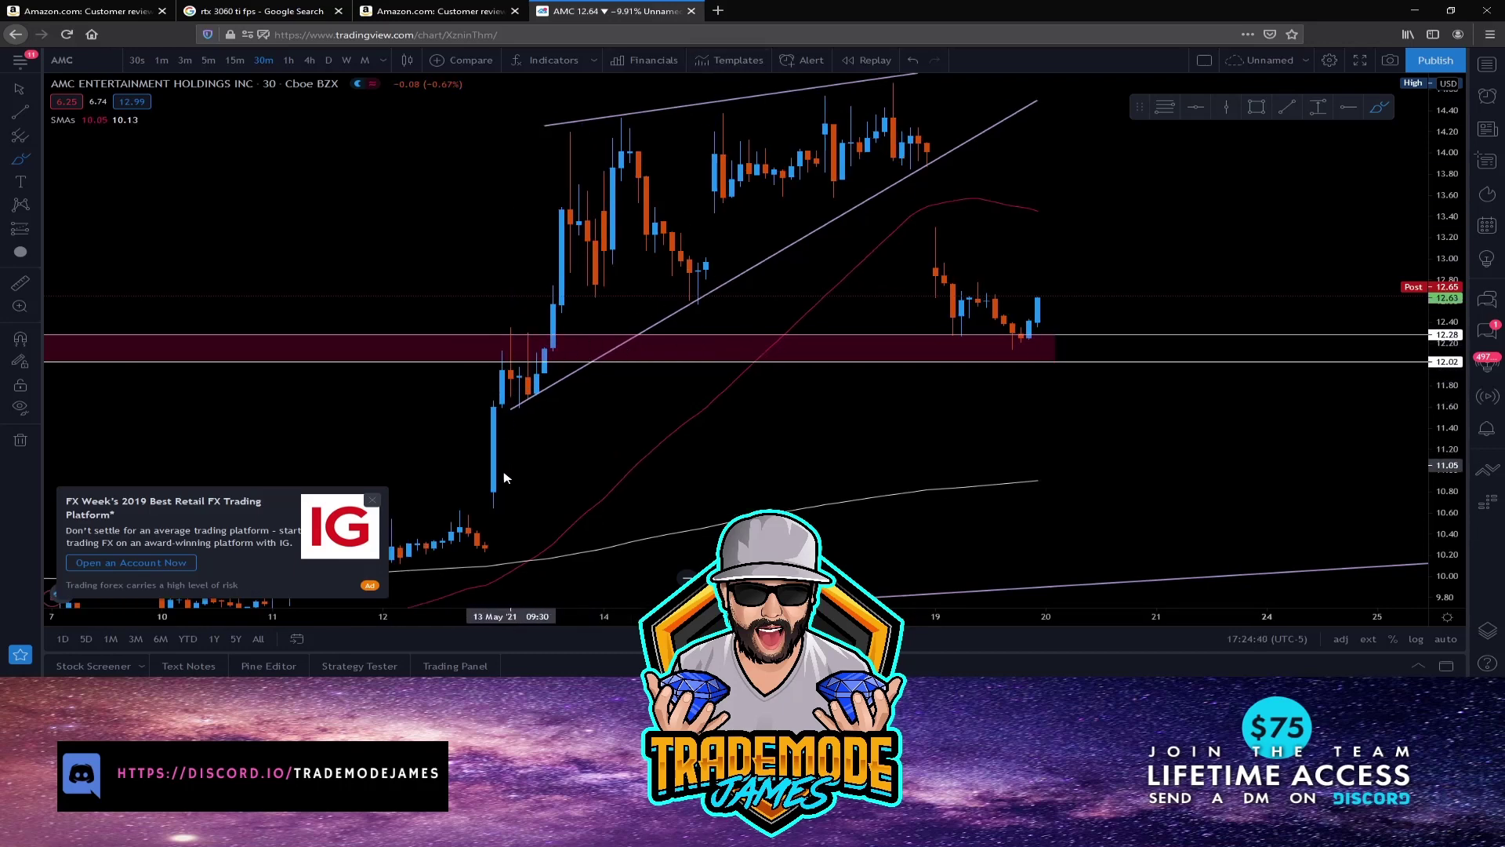
mouse_move(484, 548)
left_mouse_down()
mouse_move(514, 370)
mouse_move(528, 384)
mouse_move(586, 116)
left_mouse_up()
key("ctrl+z")
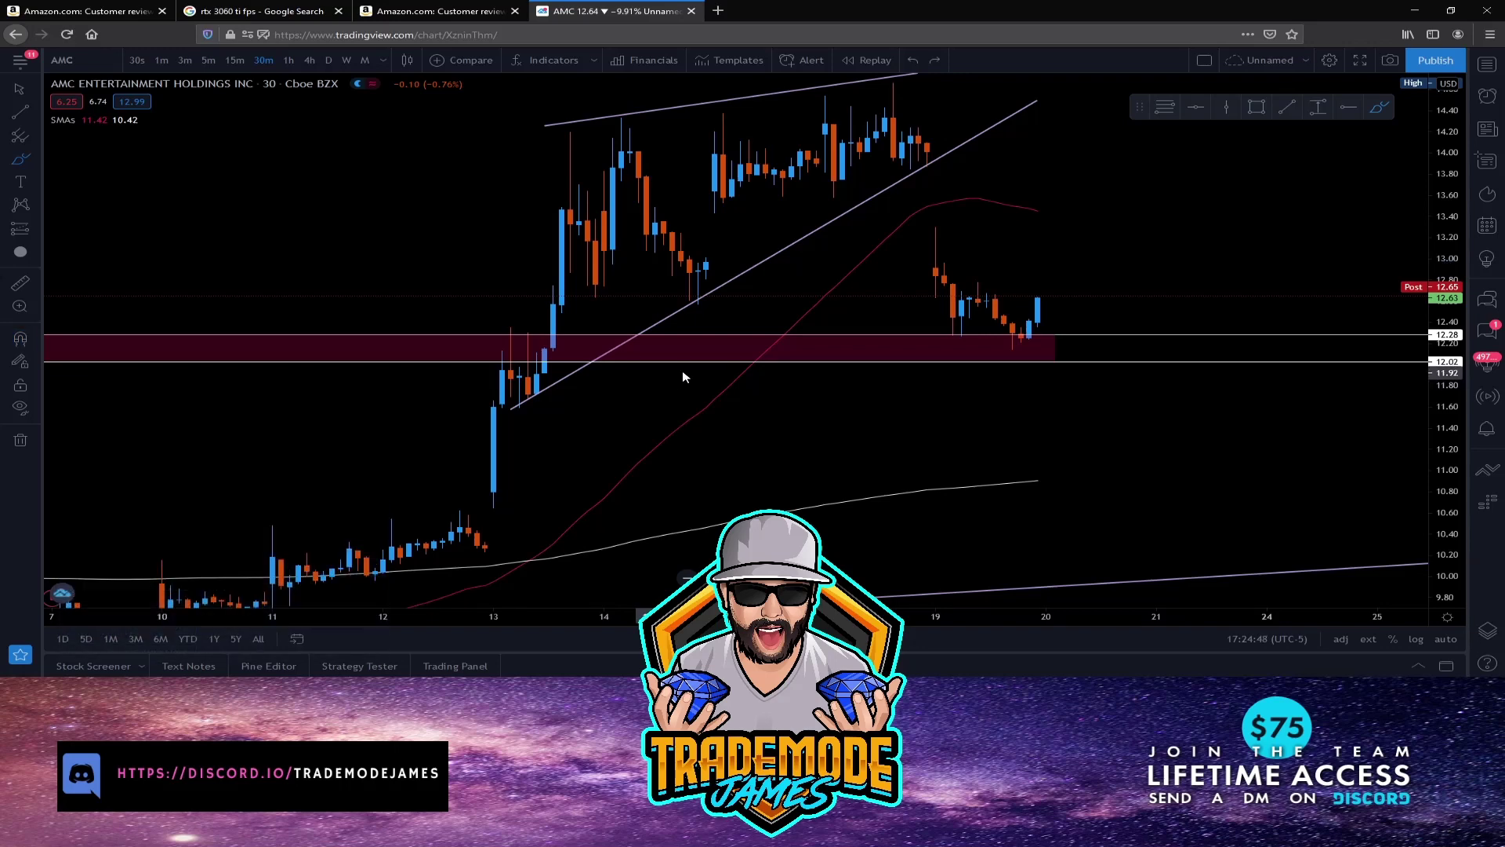
Zoom out and select the support zone rectangle.
scroll(730, 366, "down", 2)
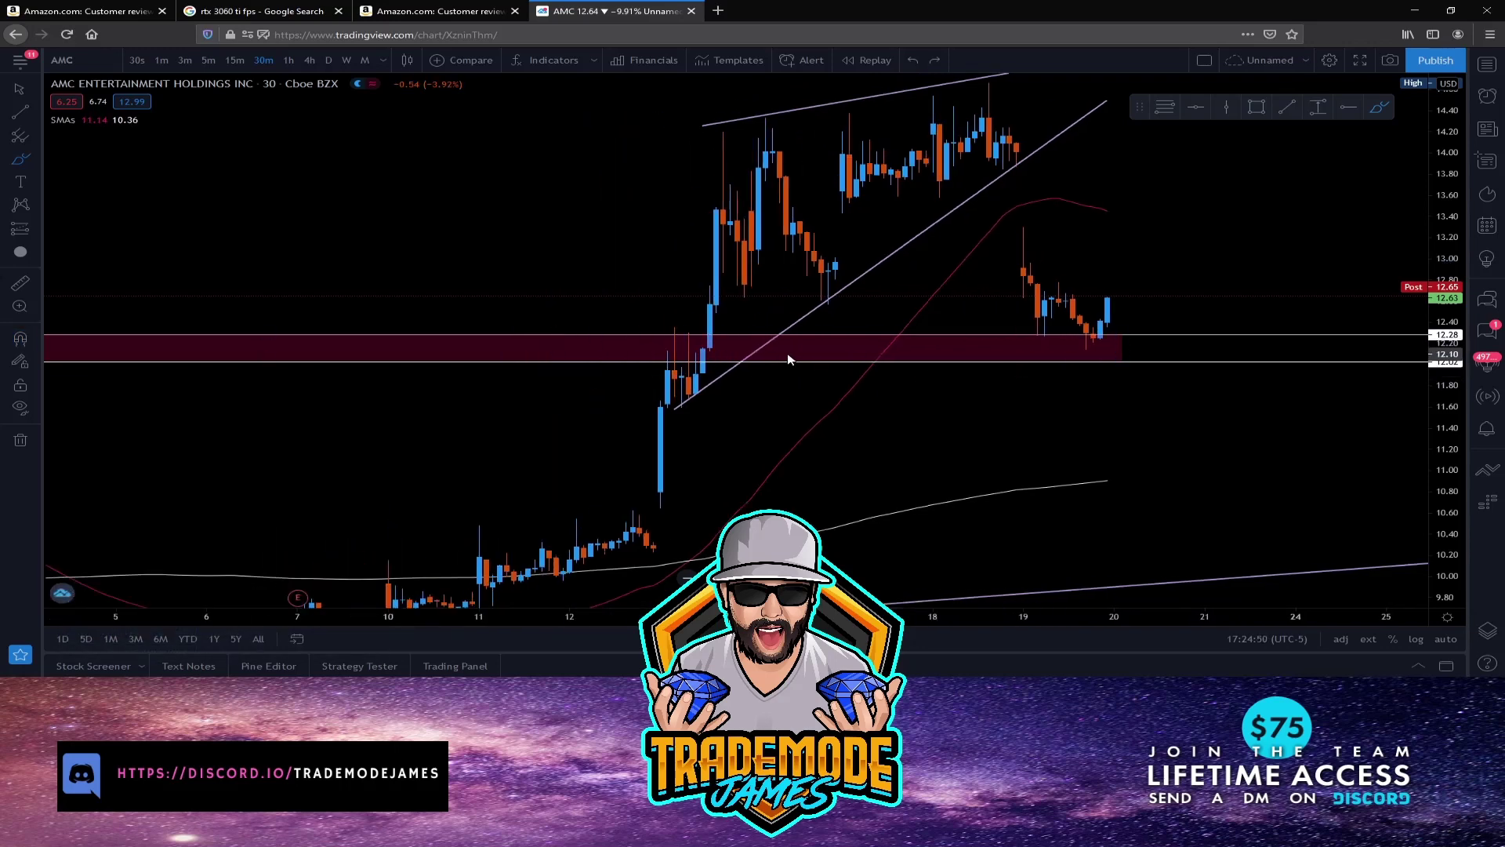
scroll(776, 361, "down", 3)
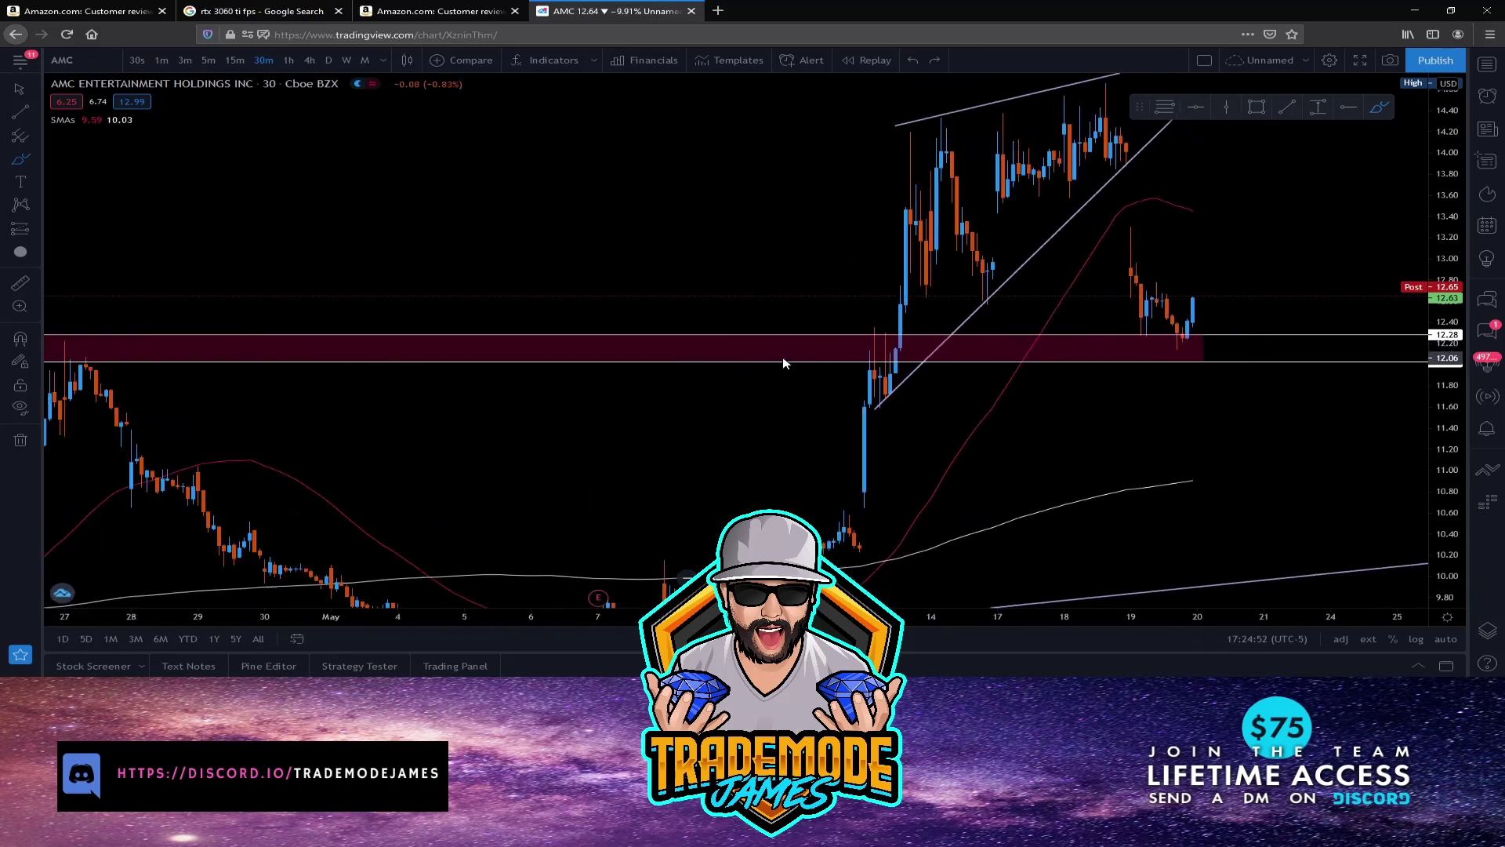
scroll(757, 362, "up", 2)
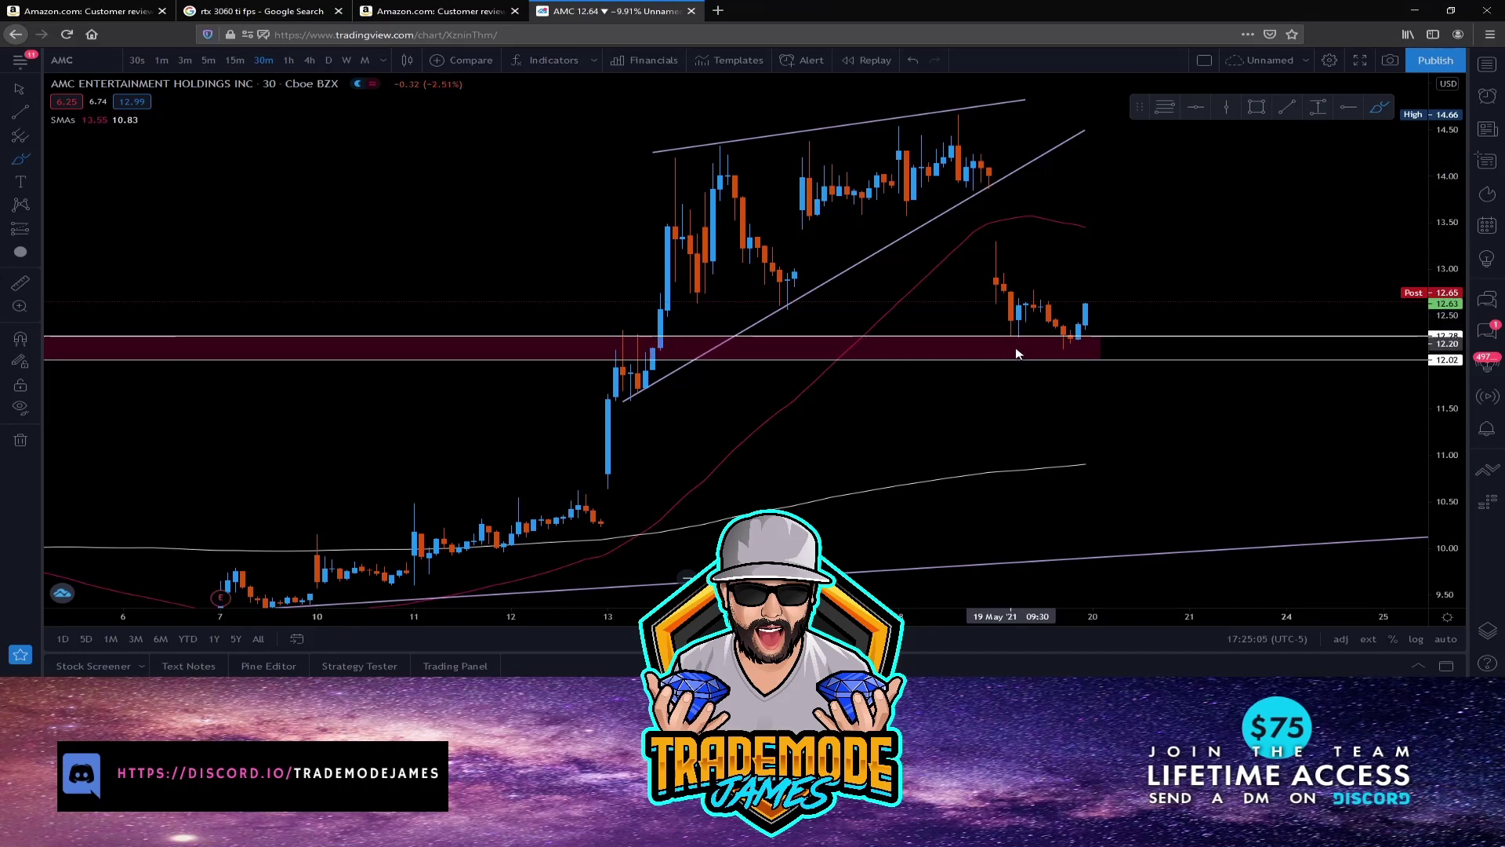
scroll(1027, 351, "down", 2)
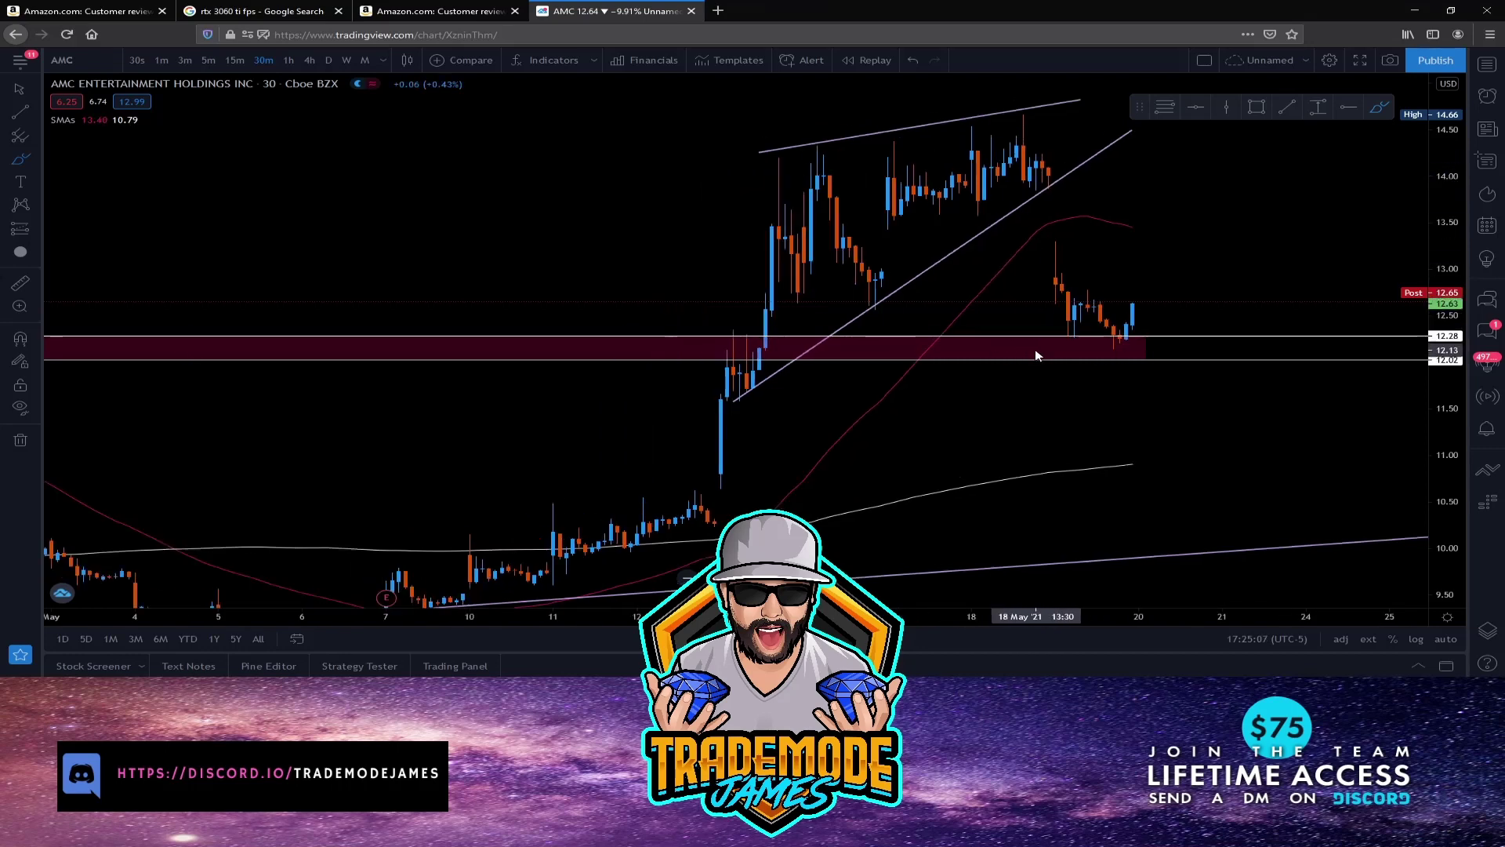
left_click(1172, 359)
scroll(1160, 318, "down", 1)
scroll(1199, 318, "down", 3)
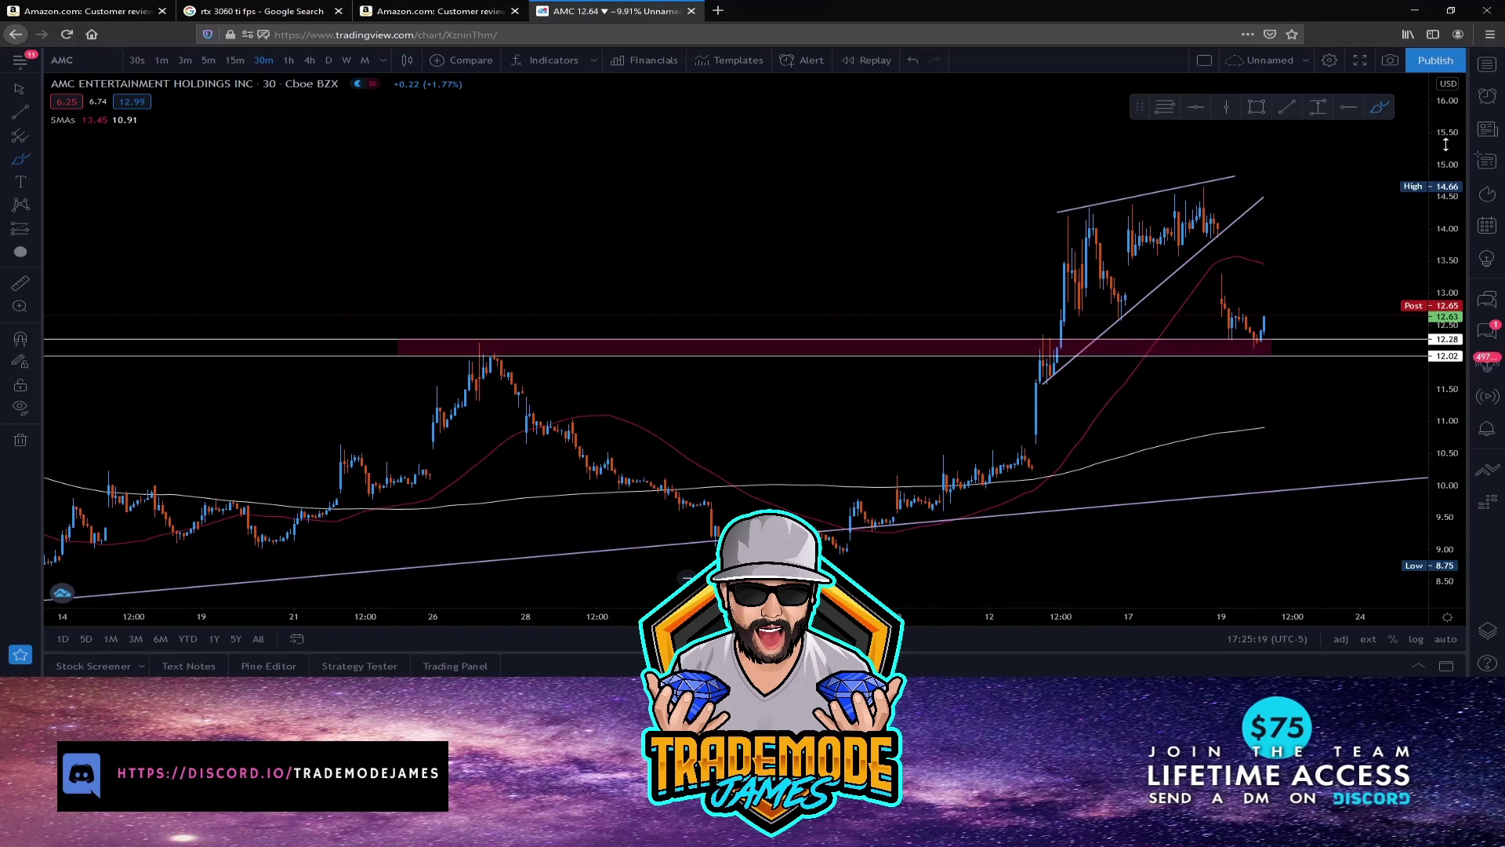
Rescale the price axis to frame the wedge just above the 12.02–12.28 zone.
left_click_drag(1447, 144, 1448, 247)
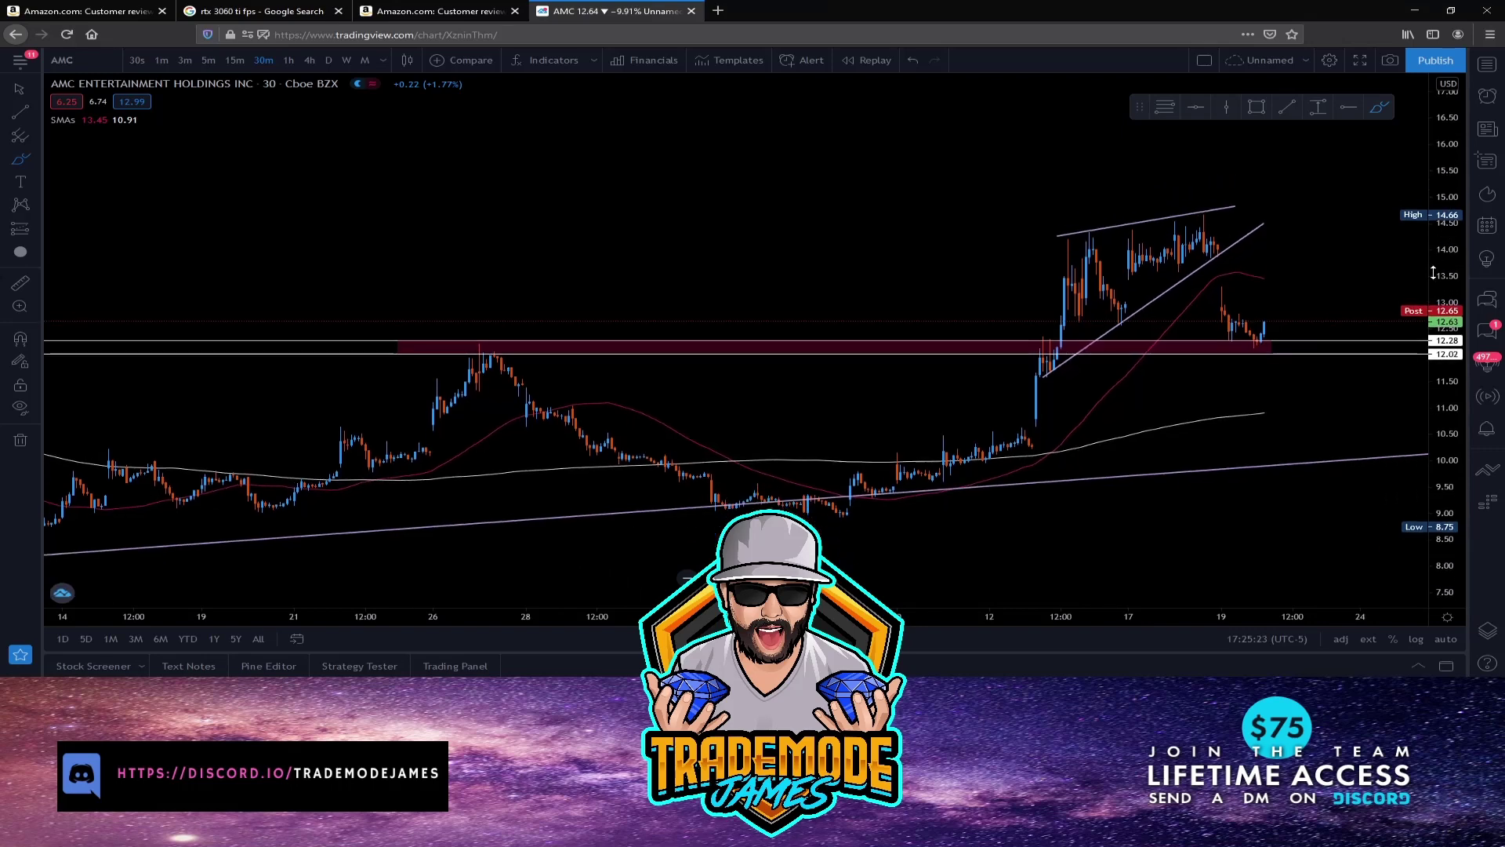
scroll(1424, 241, "up", 5)
left_click_drag(1442, 235, 1453, 150)
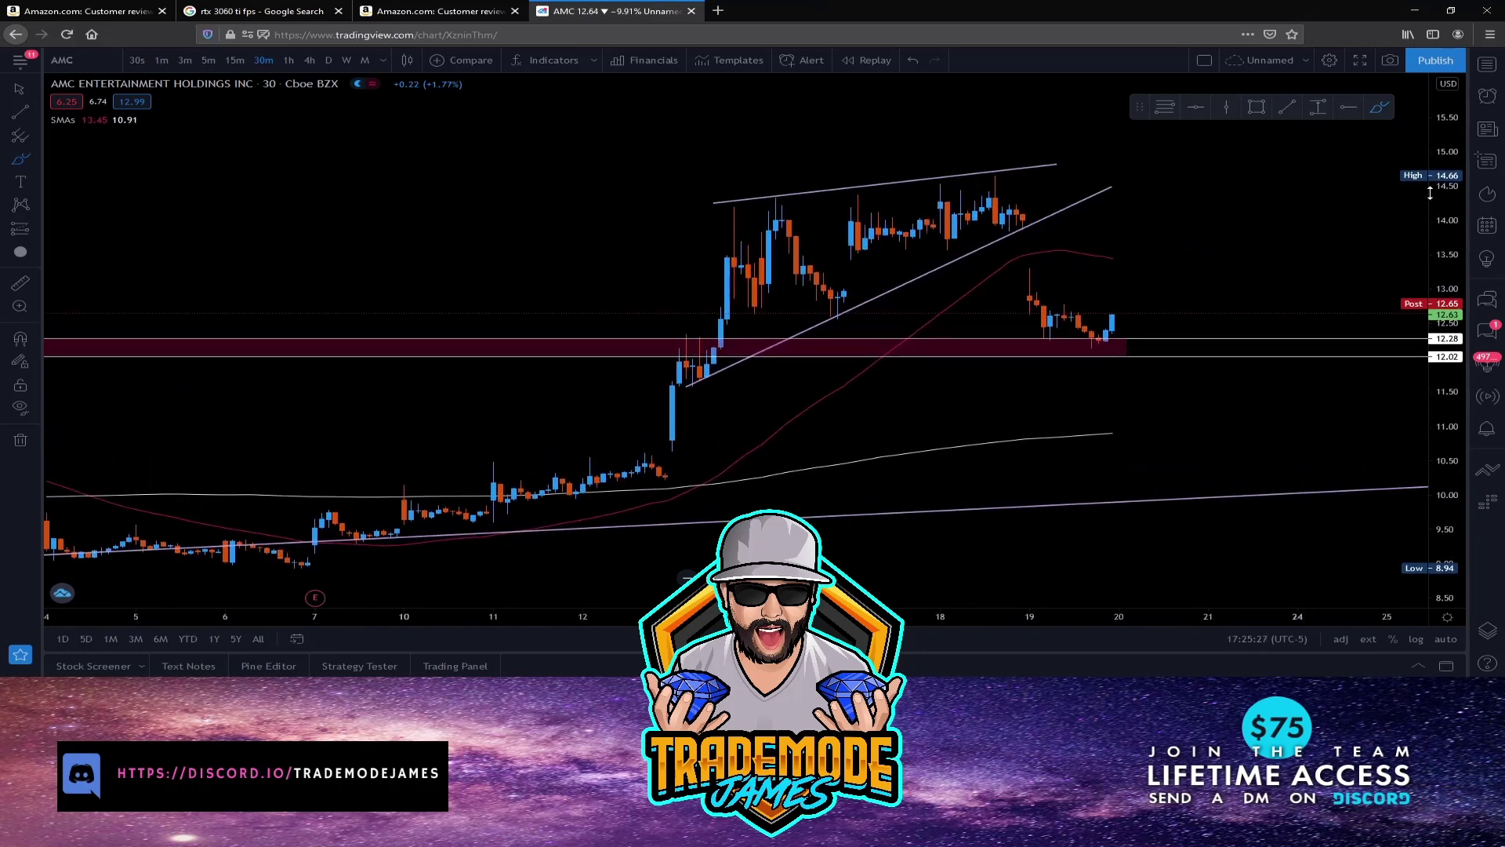
scroll(1127, 289, "down", 2)
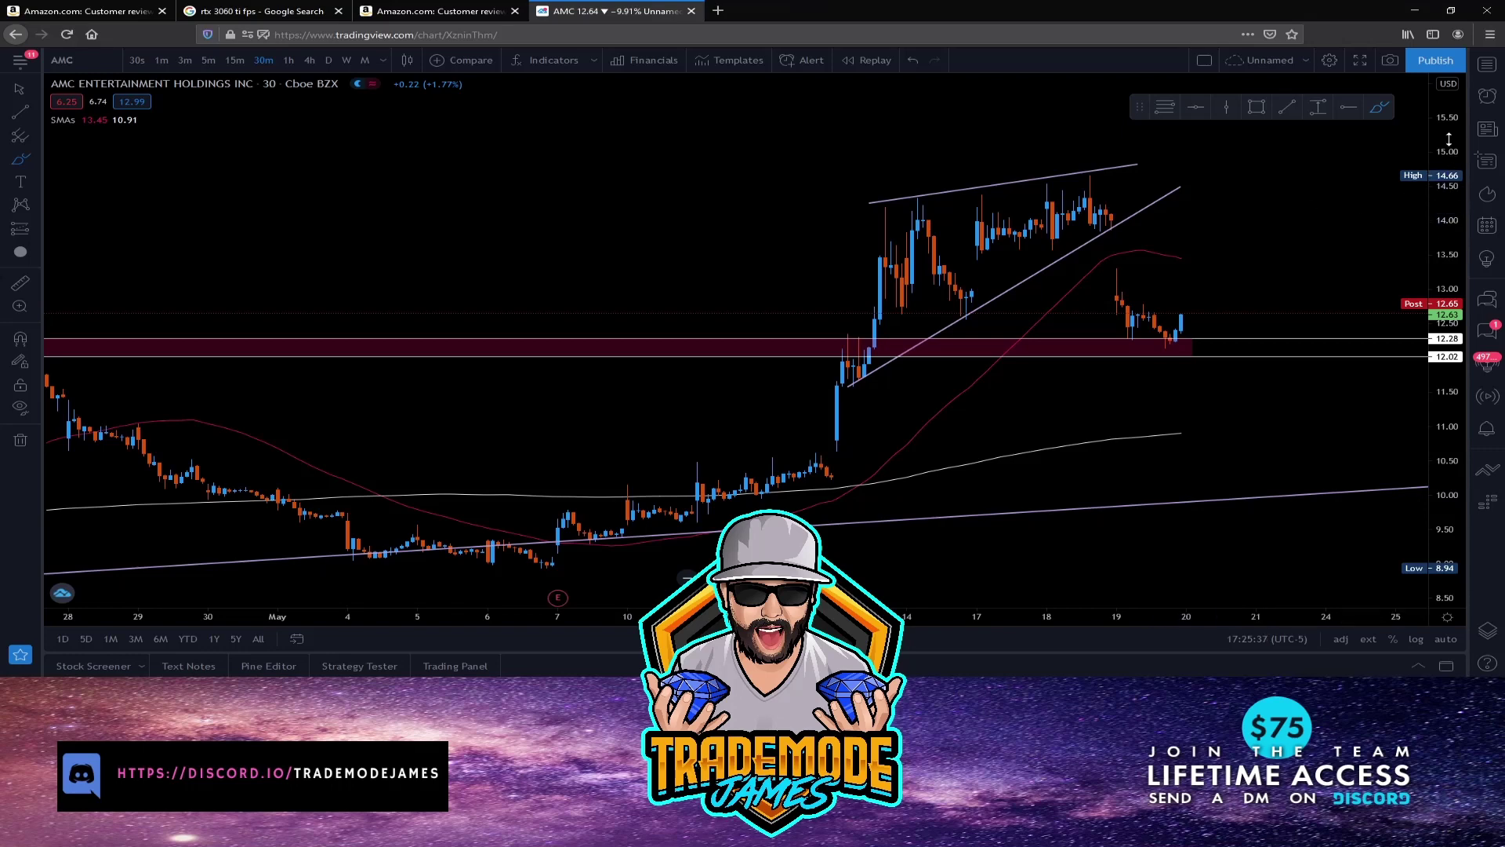
scroll(1322, 281, "down", 2)
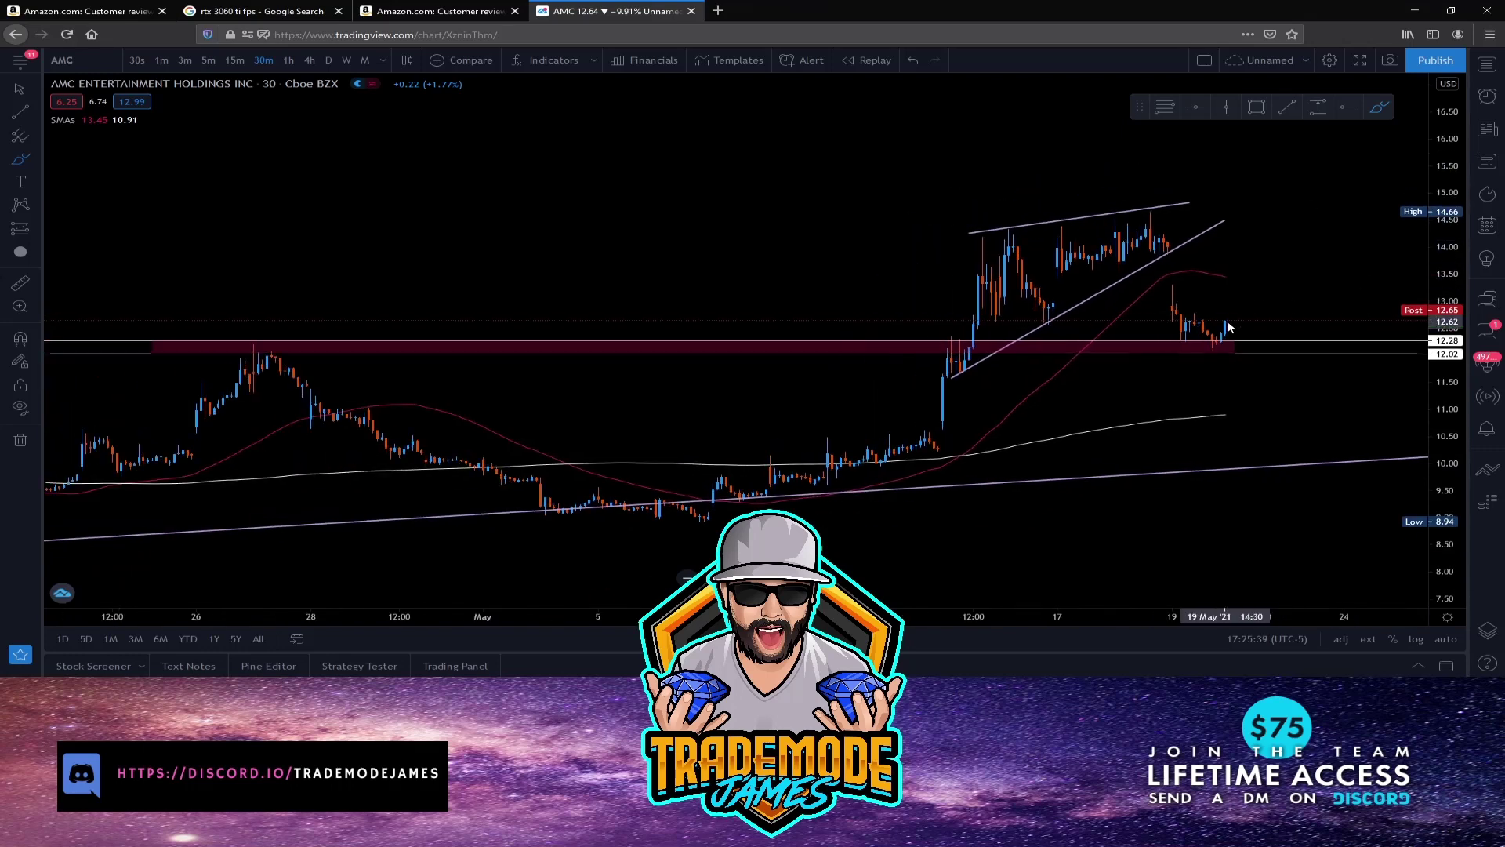
scroll(1095, 203, "down", 1)
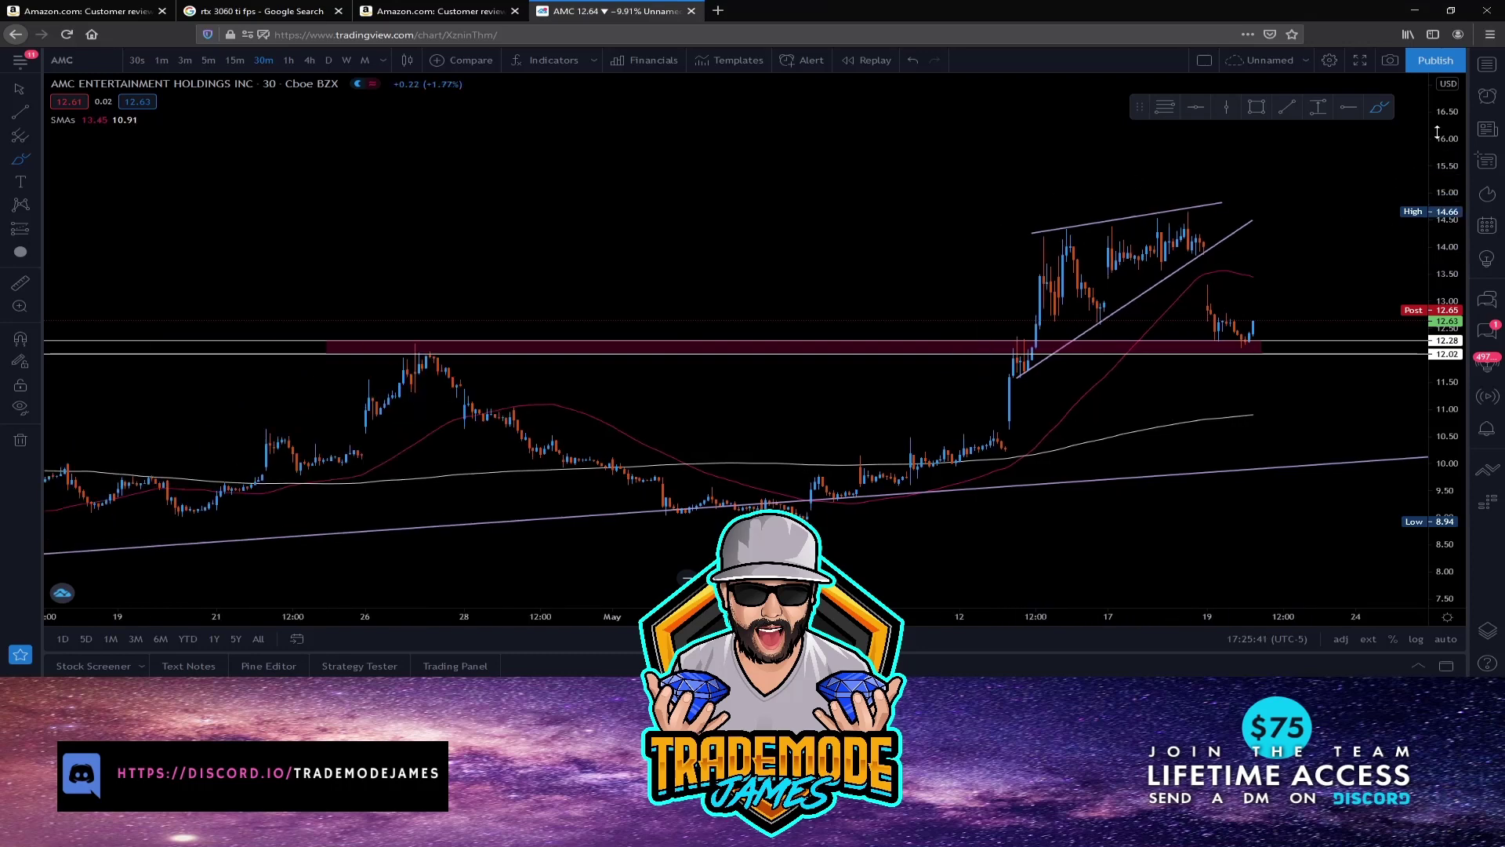
scroll(1095, 202, "down", 2)
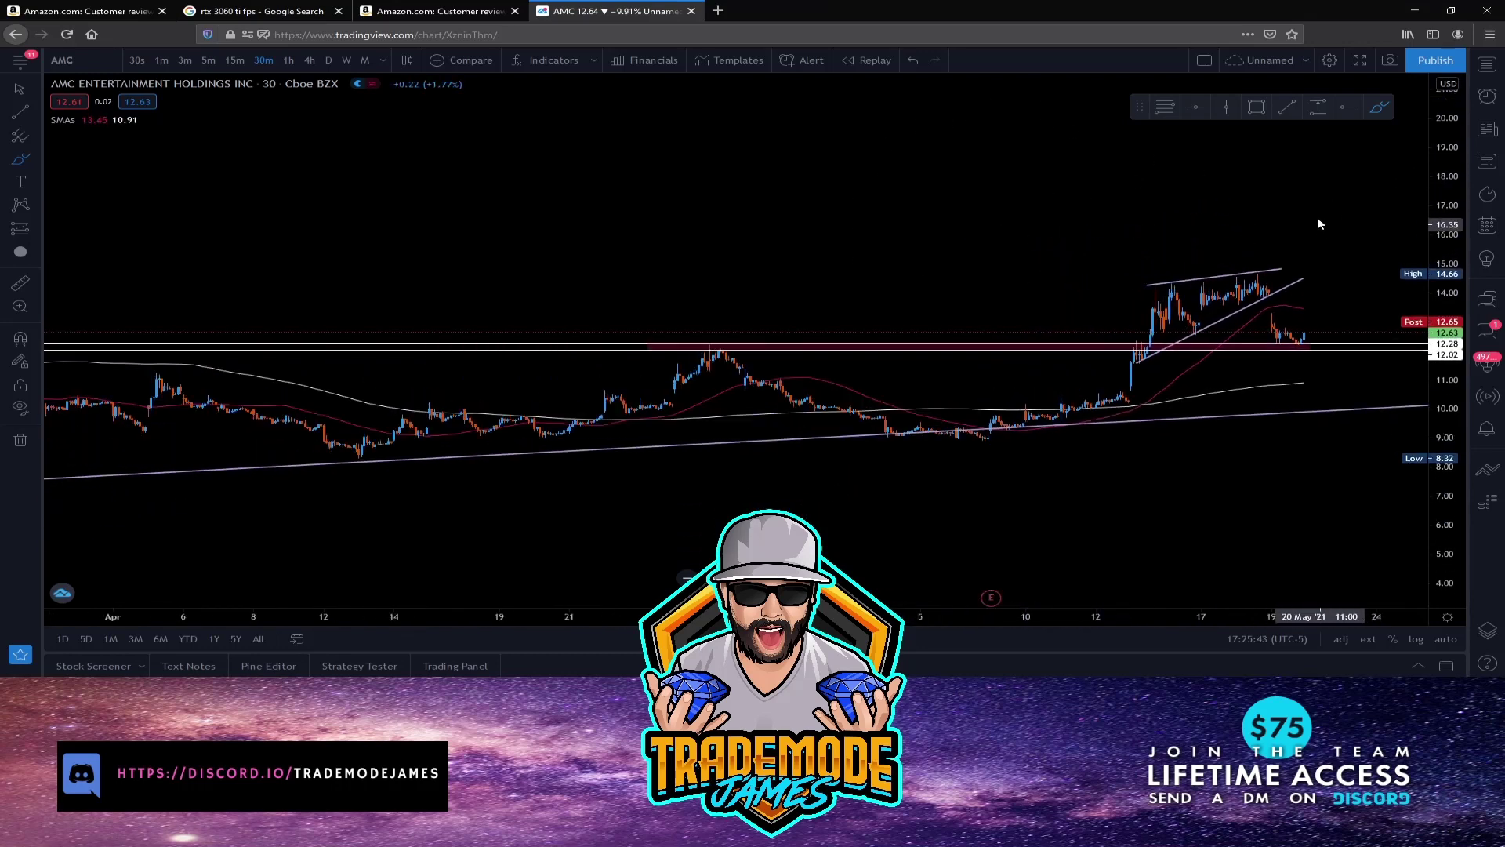
scroll(1292, 198, "up", 4)
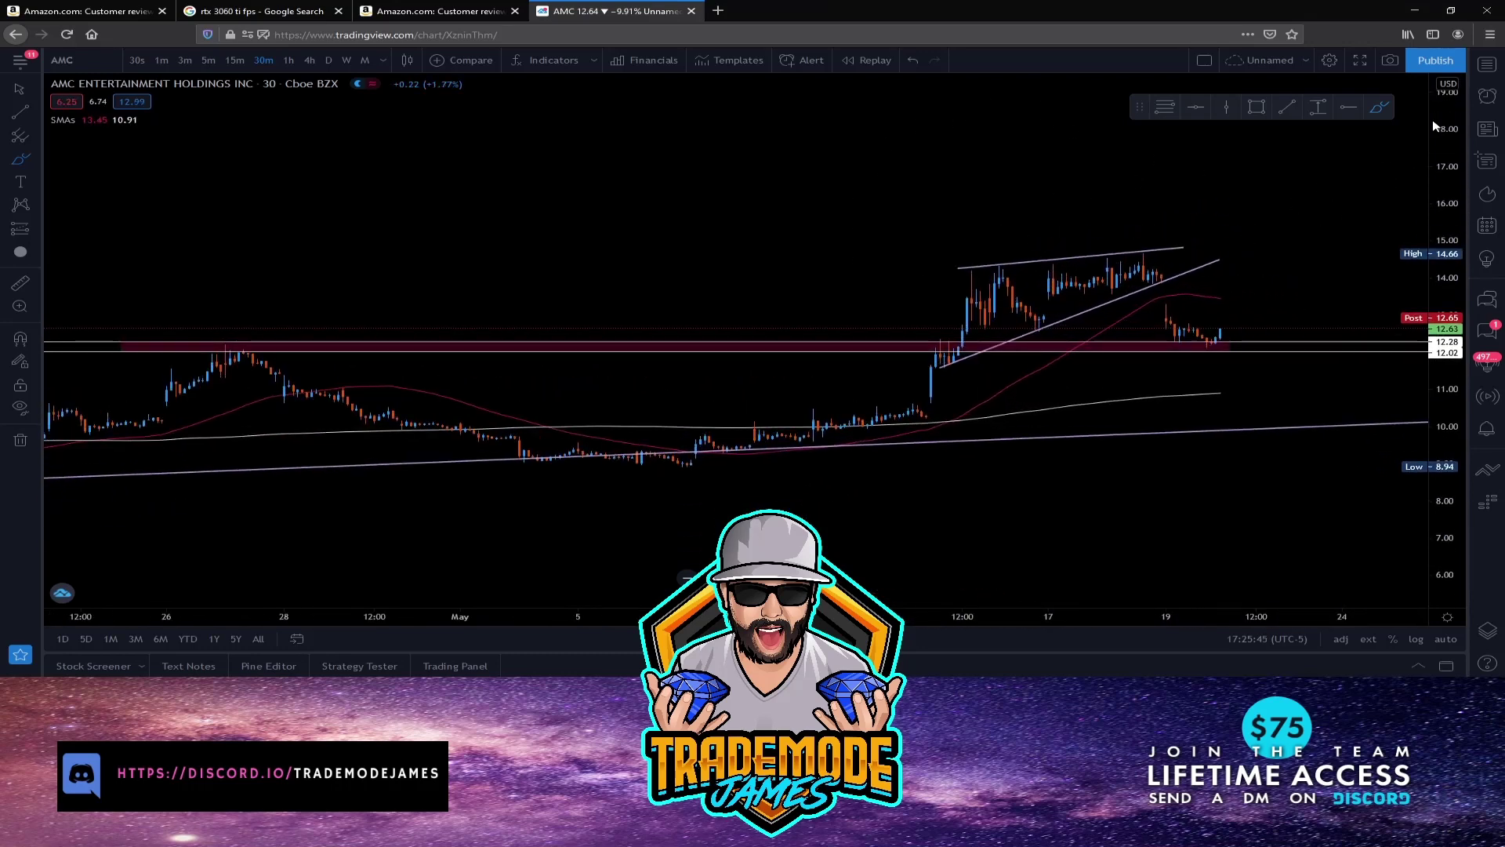
scroll(1118, 247, "down", 2)
scroll(1240, 287, "up", 3)
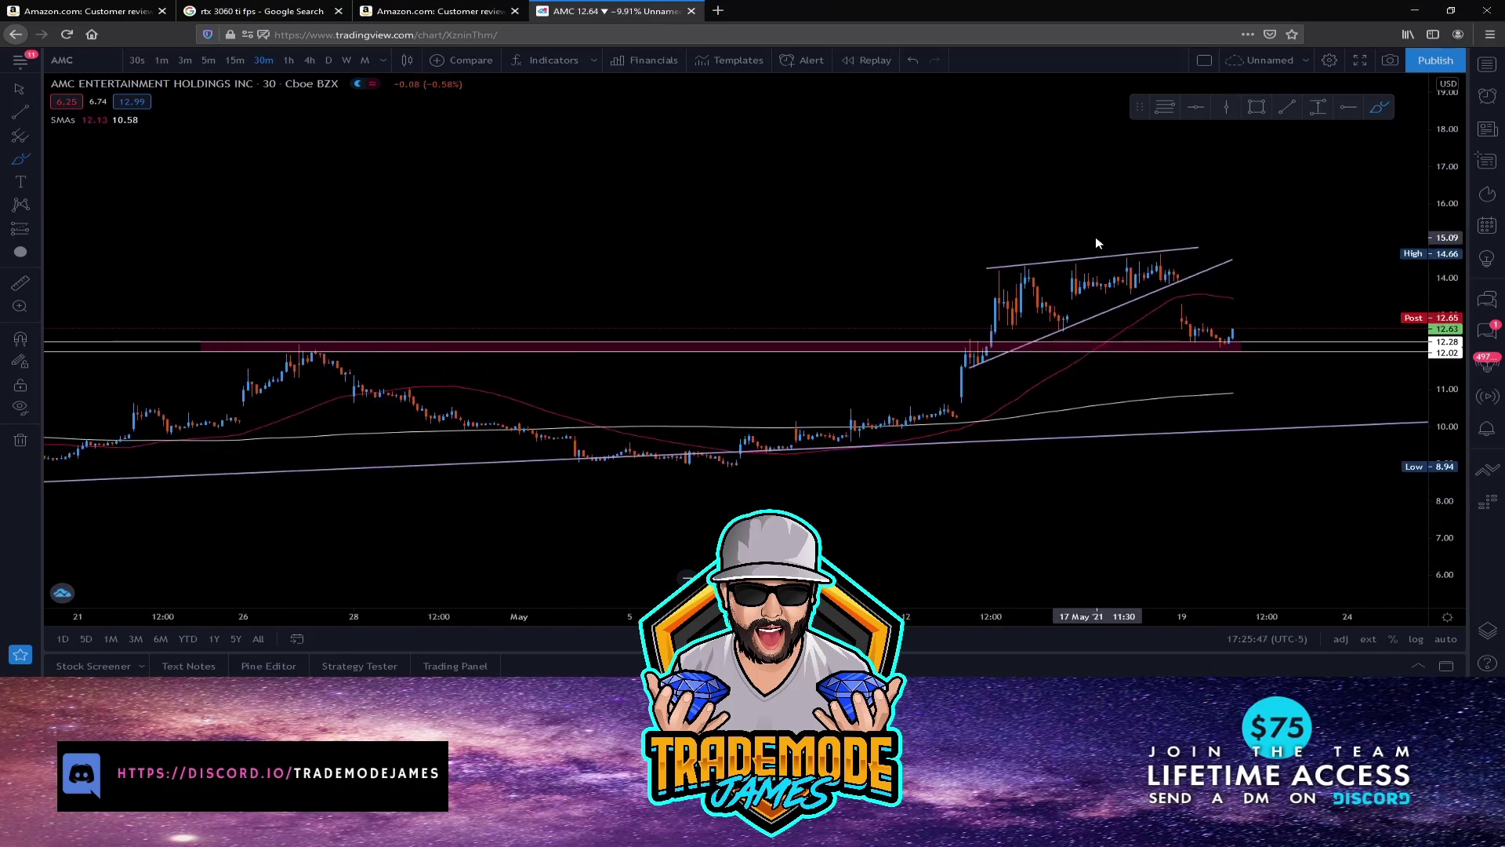
Stretch the price scale and zoom out to January–May, revealing the mid-March wedge near 14.50.
left_click_drag(1441, 266, 1441, 229)
scroll(914, 329, "up", 3)
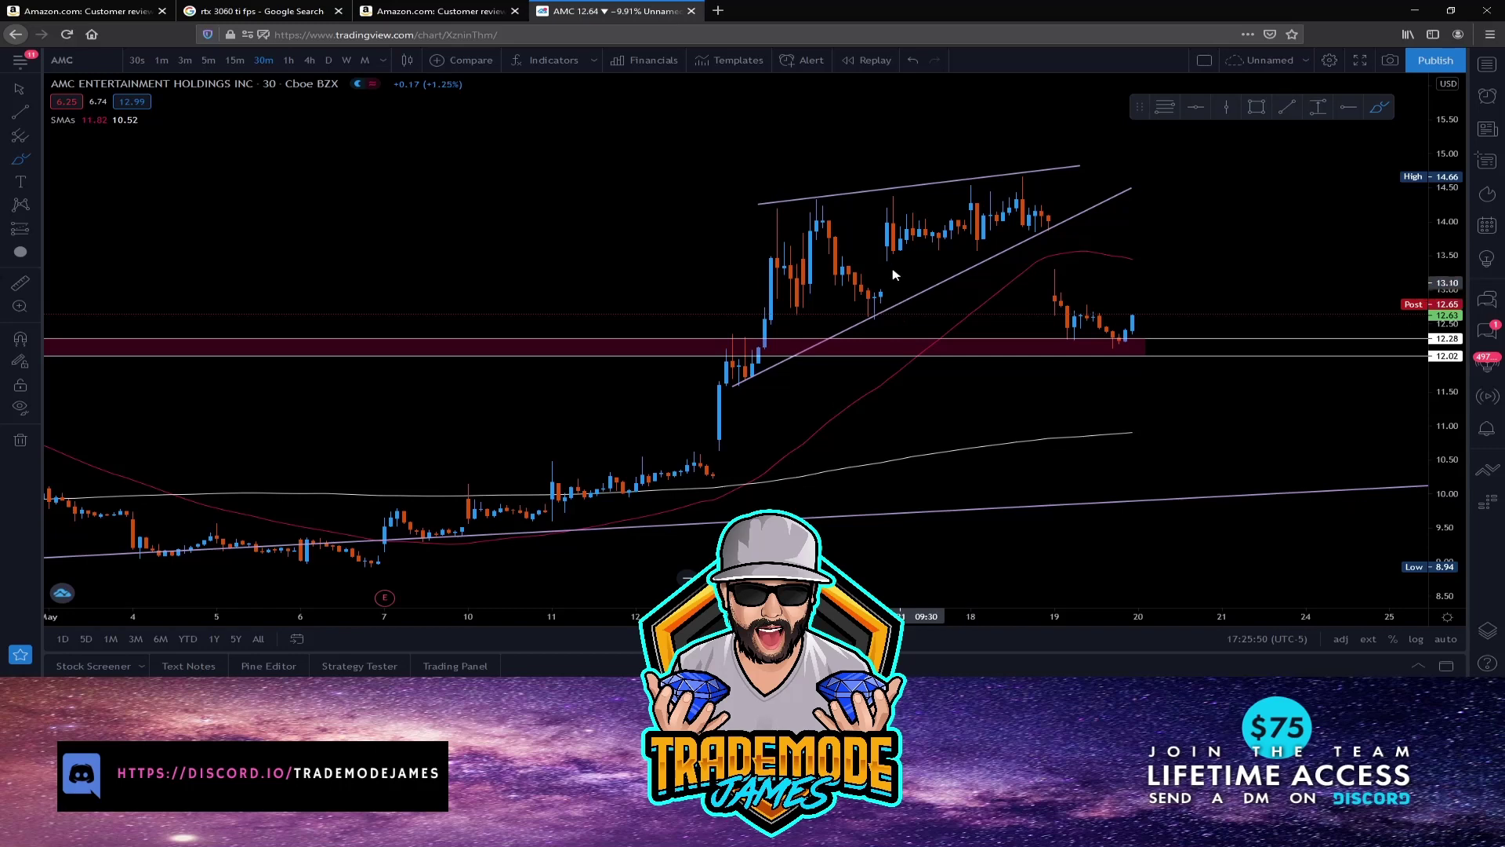
scroll(955, 325, "down", 1)
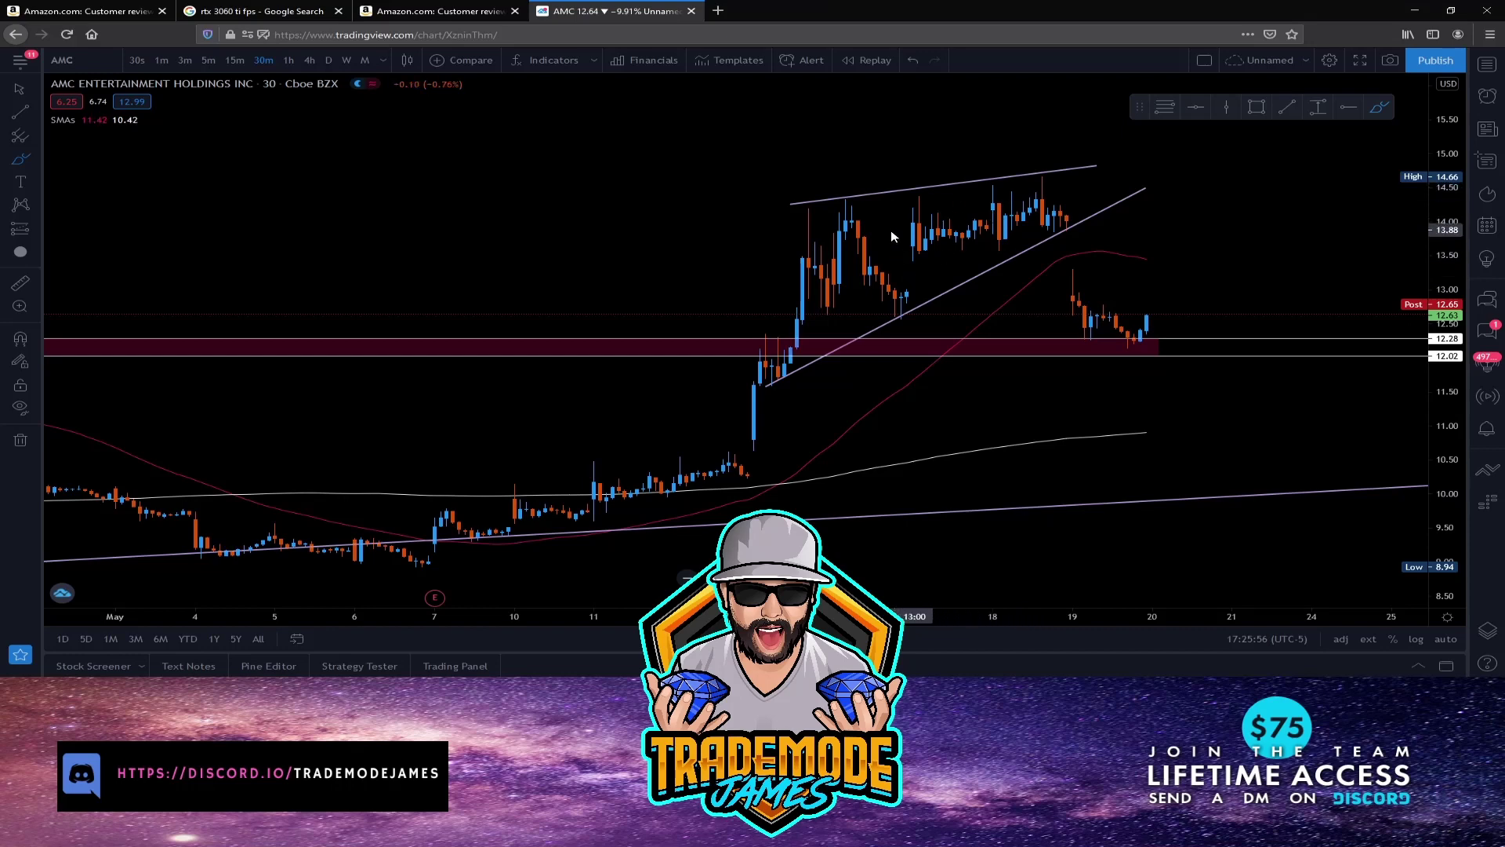
scroll(688, 325, "down", 4)
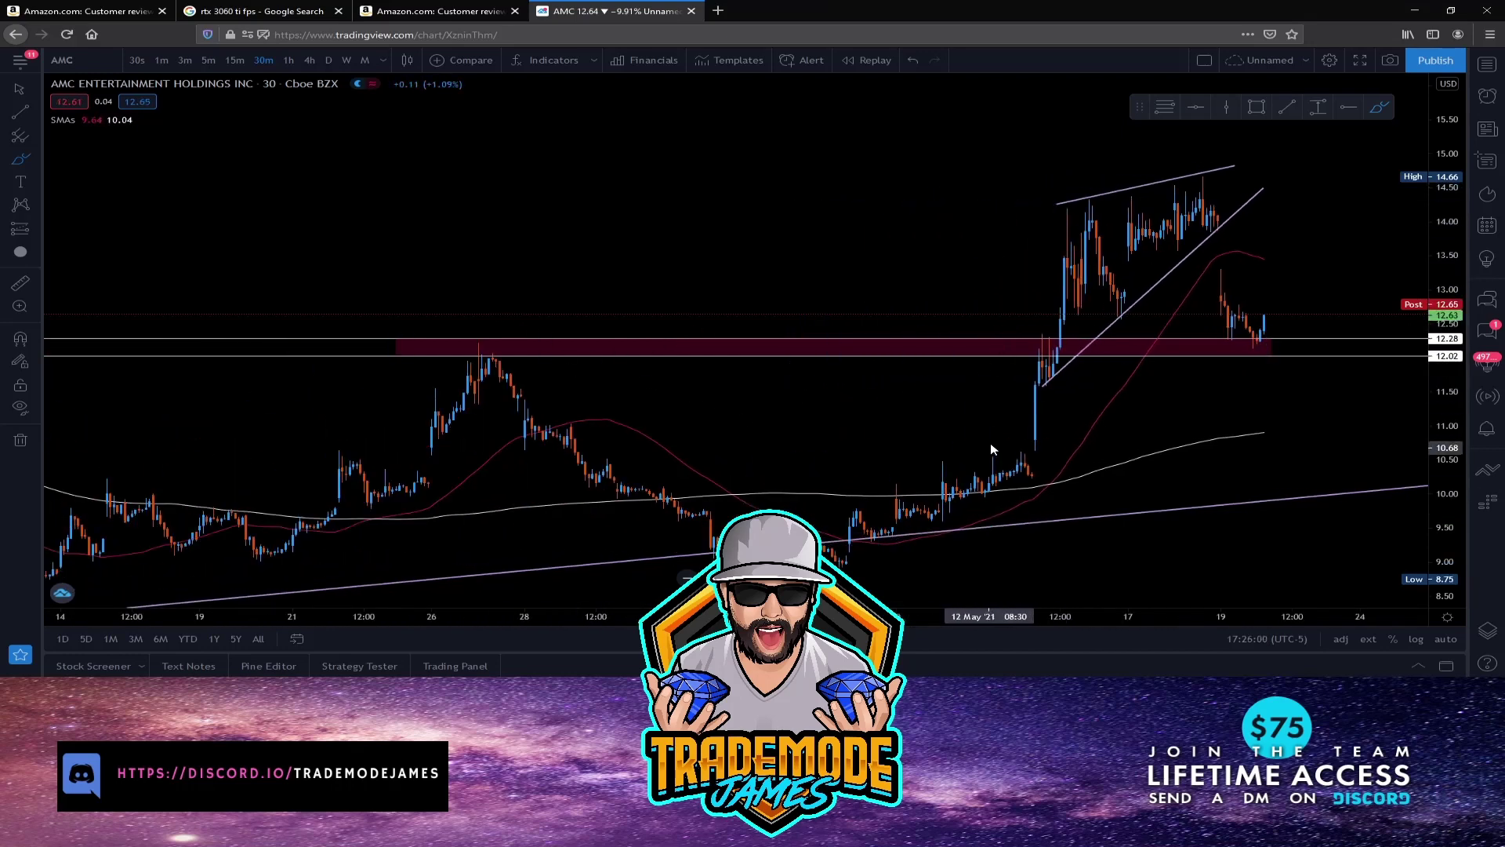
scroll(984, 317, "up", 4)
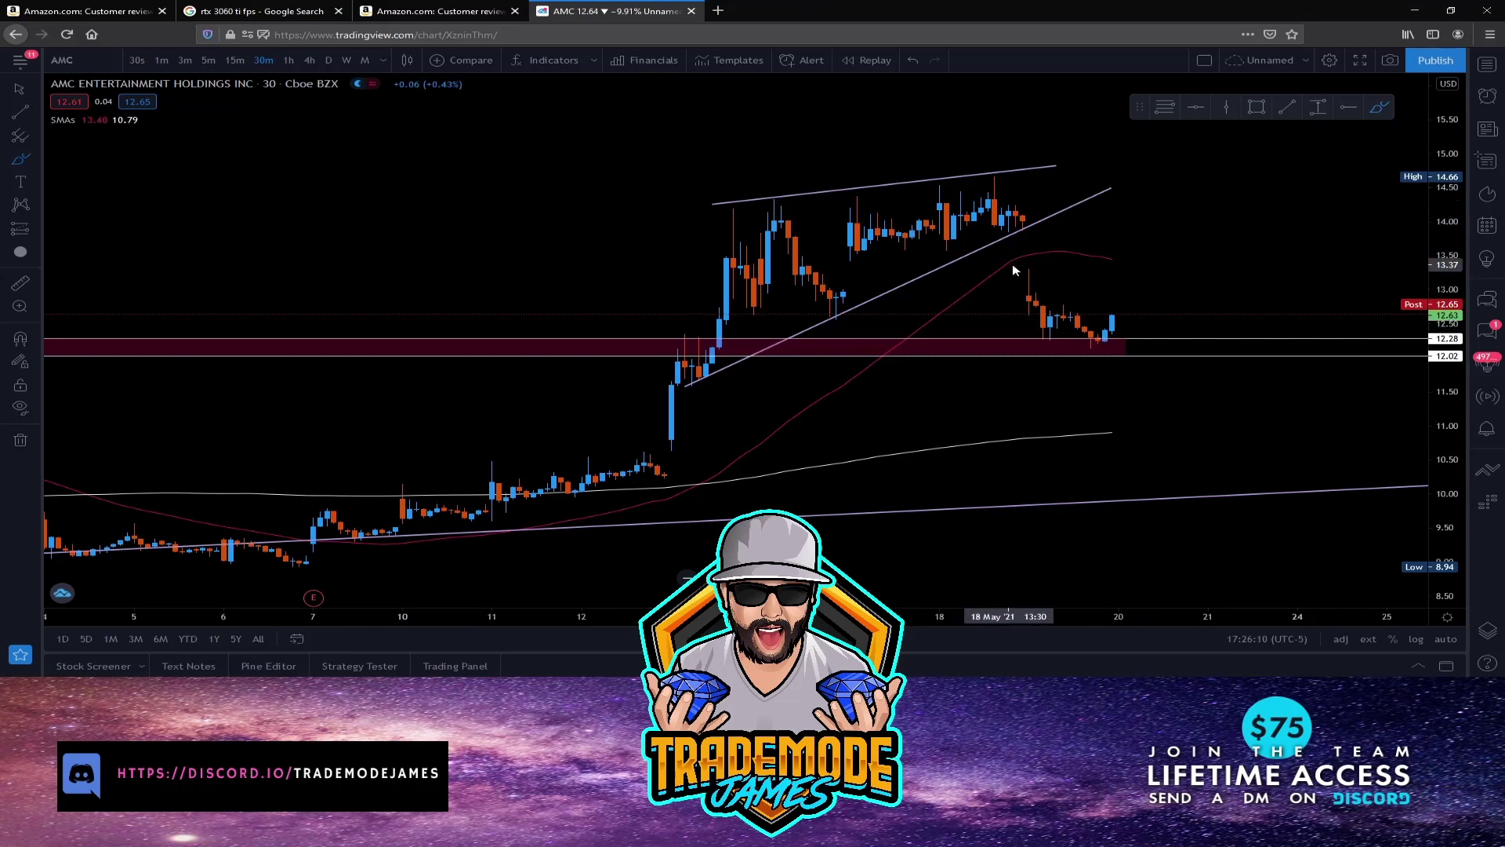
scroll(1027, 274, "down", 1)
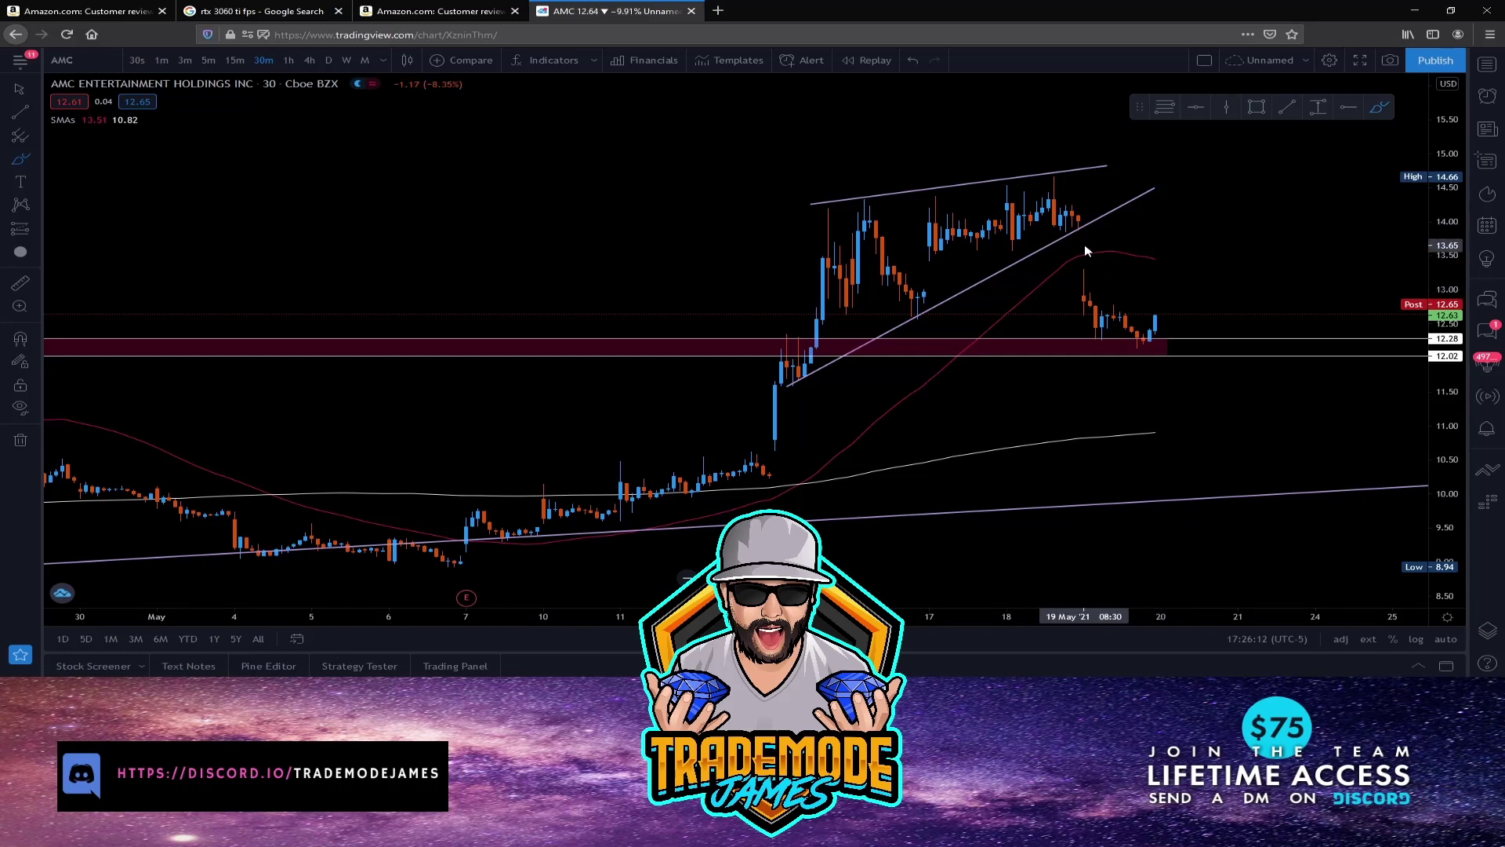
scroll(1144, 331, "down", 1)
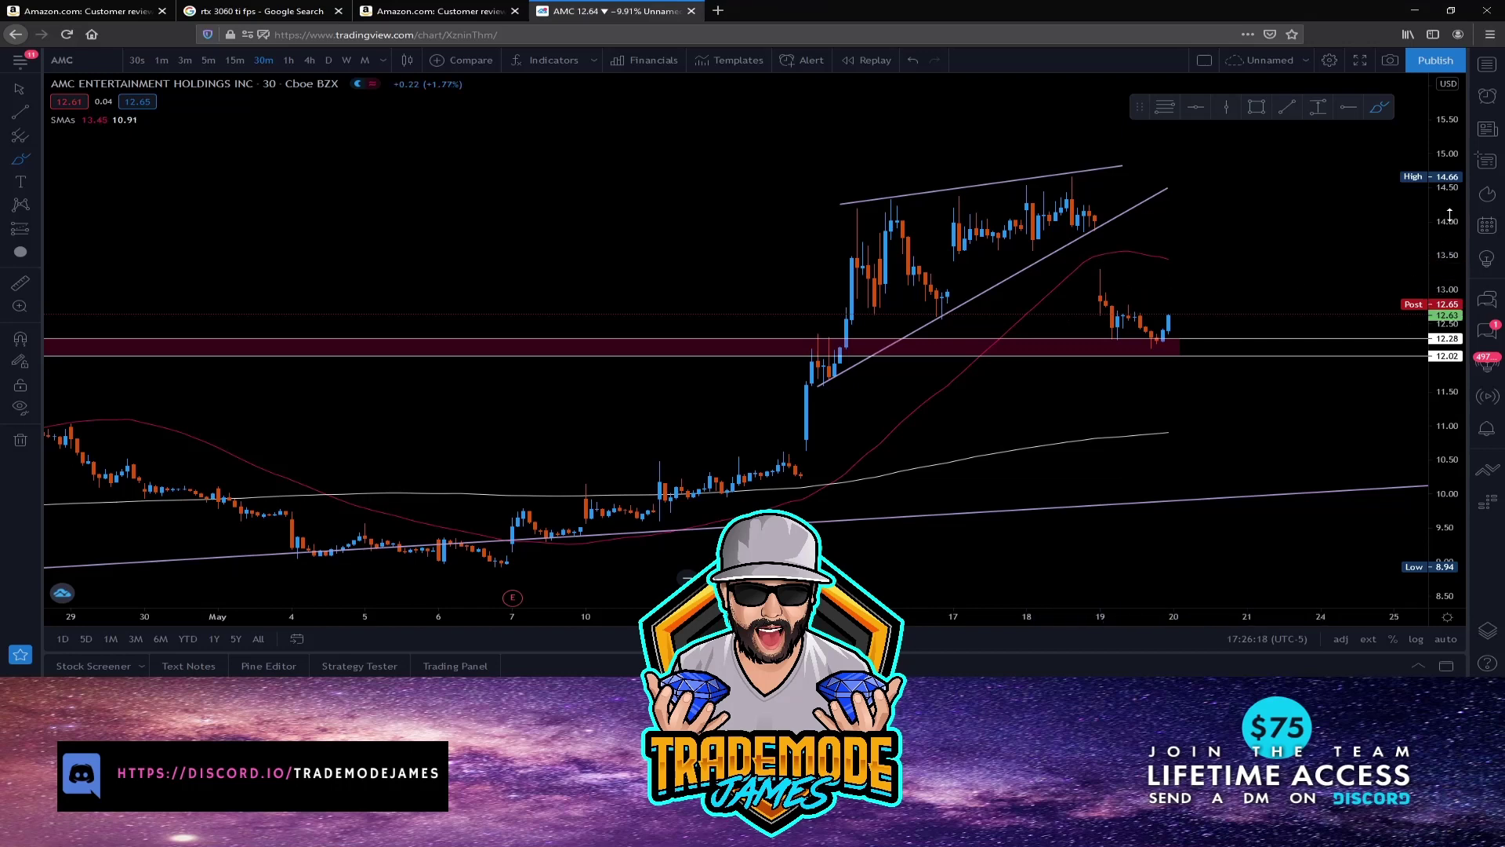
scroll(1097, 313, "down", 2)
scroll(1086, 334, "down", 3)
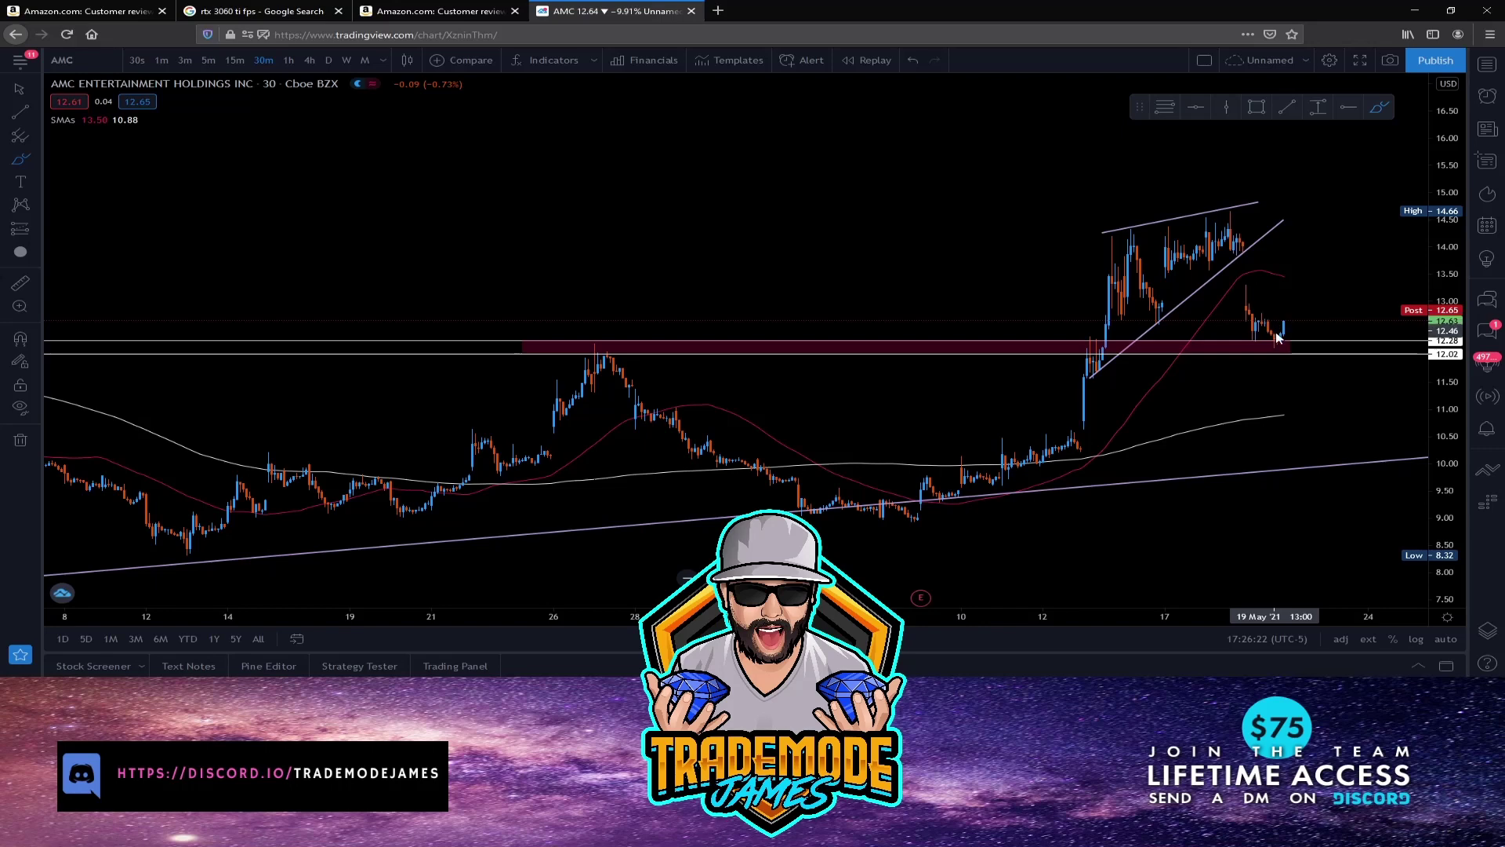
scroll(655, 369, "down", 5)
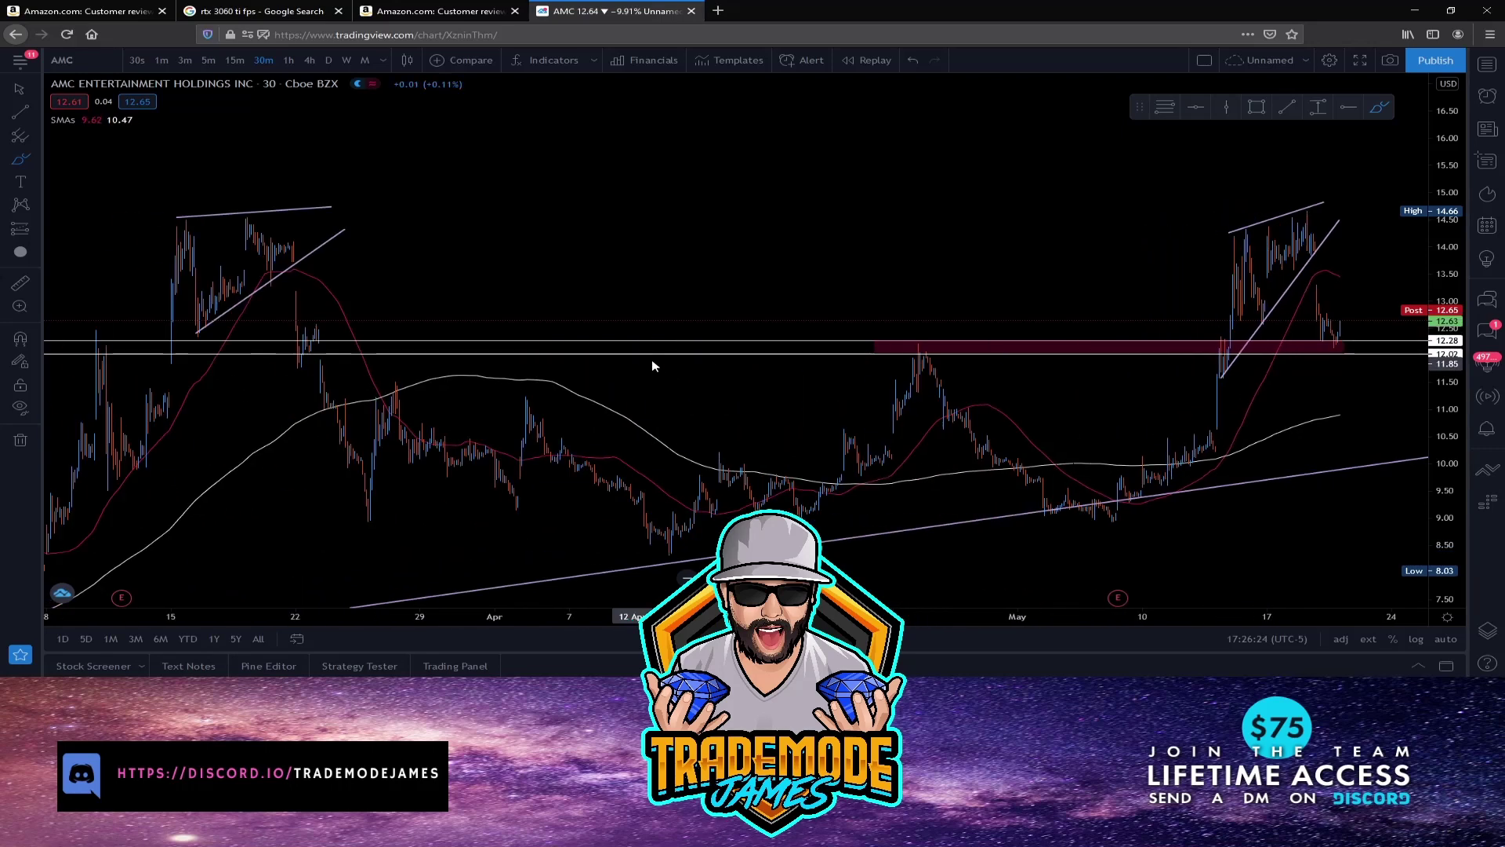
Delete the selected drawing and extend the support zone's left edge back to the March highs.
scroll(631, 404, "up", 5)
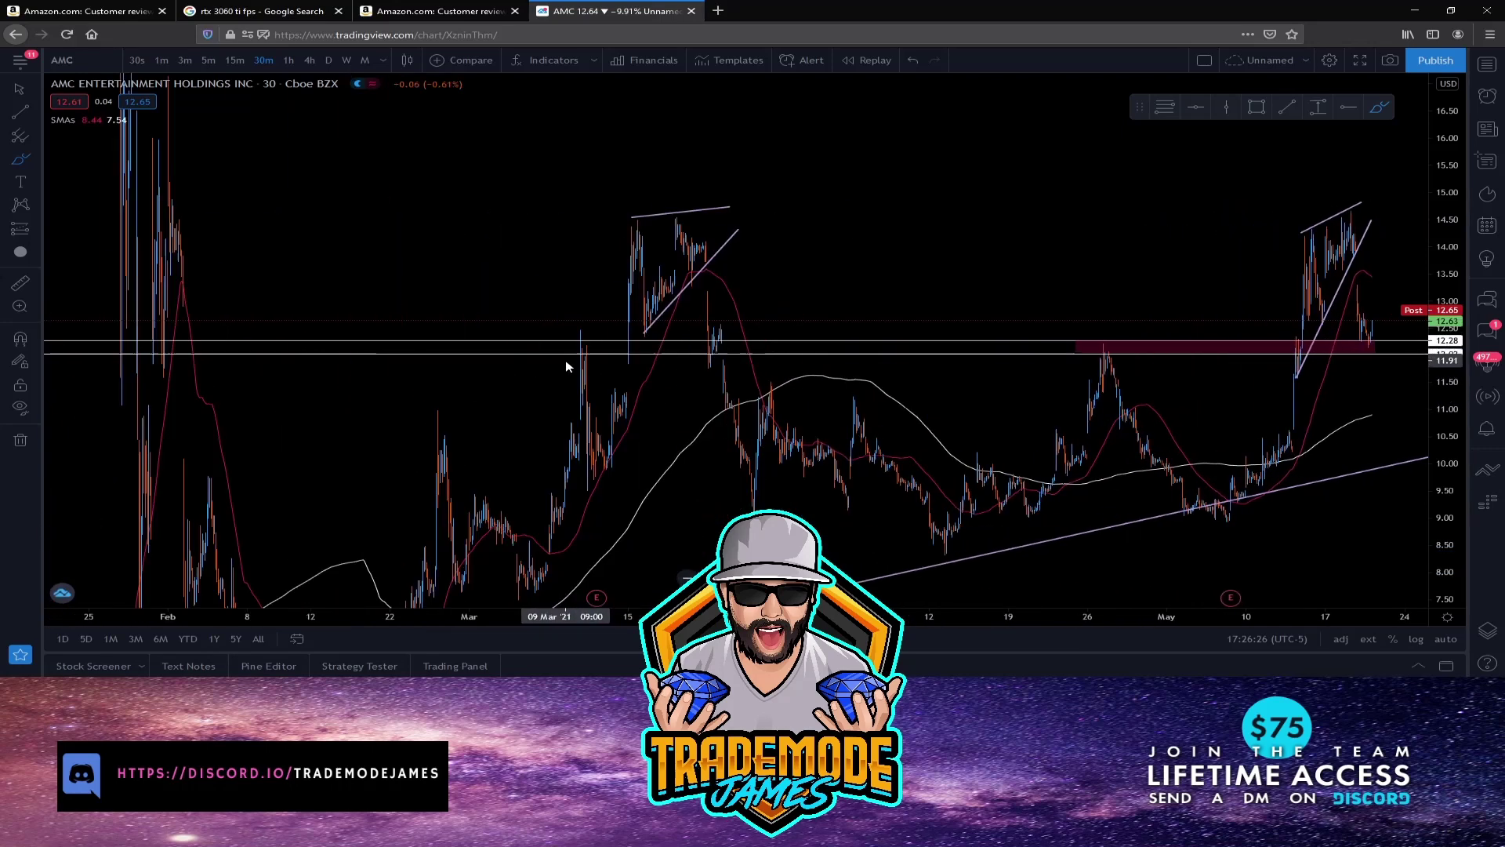
key("Delete")
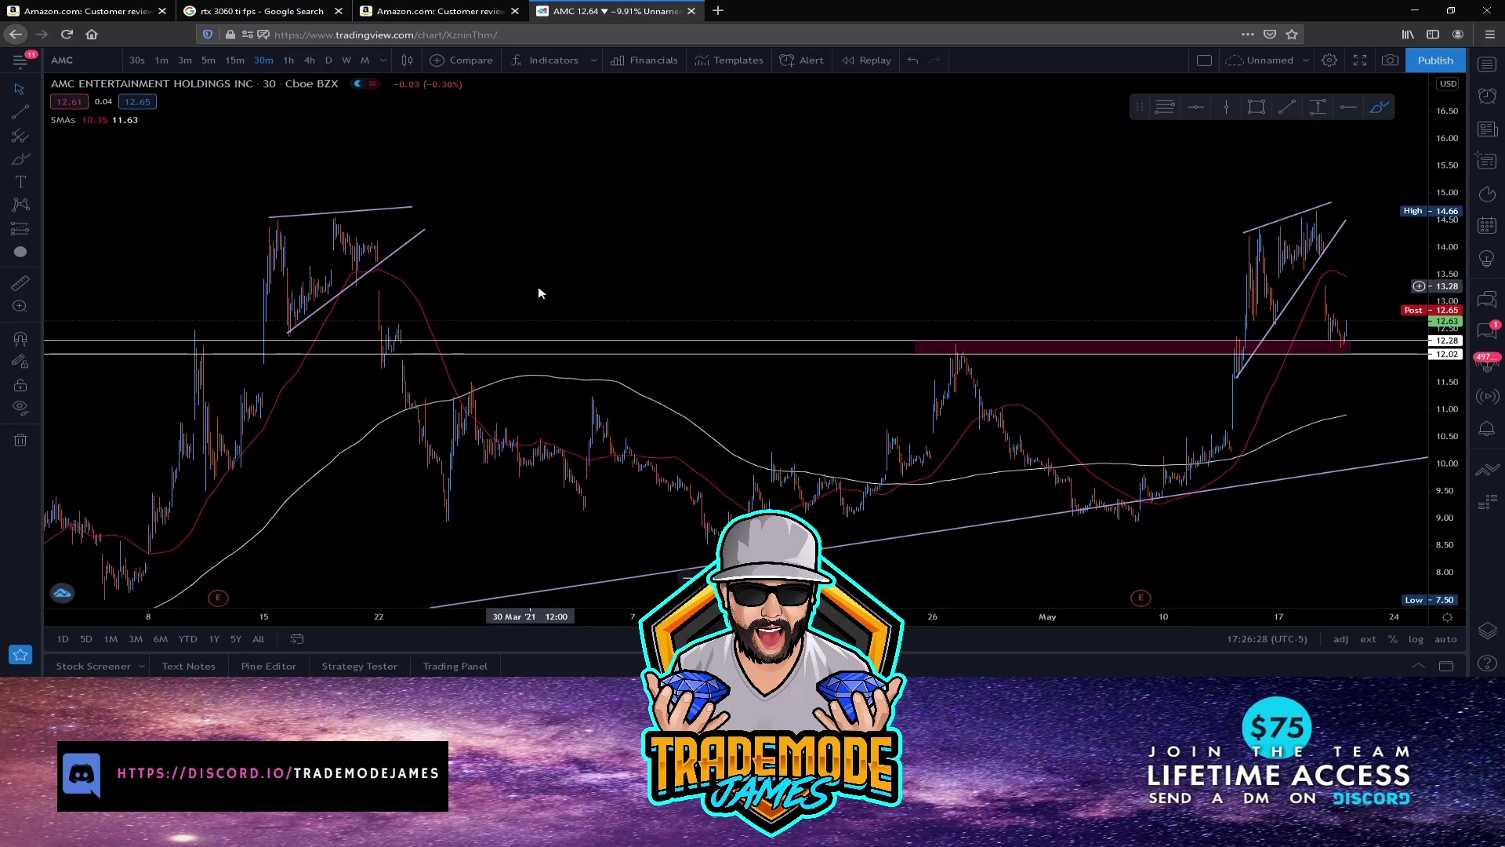
scroll(690, 251, "down", 2)
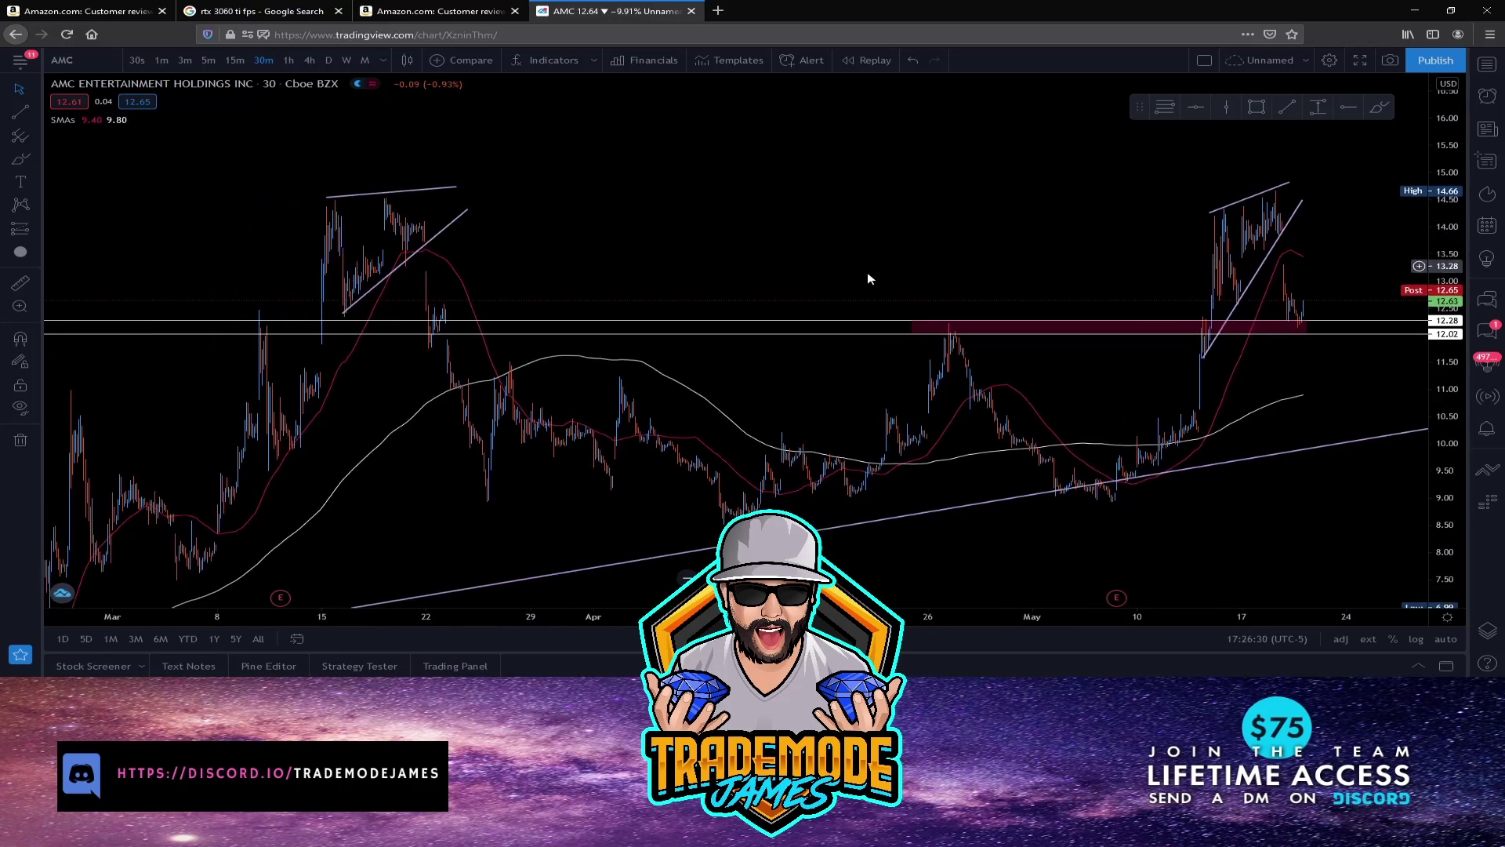
left_click_drag(914, 327, 264, 261)
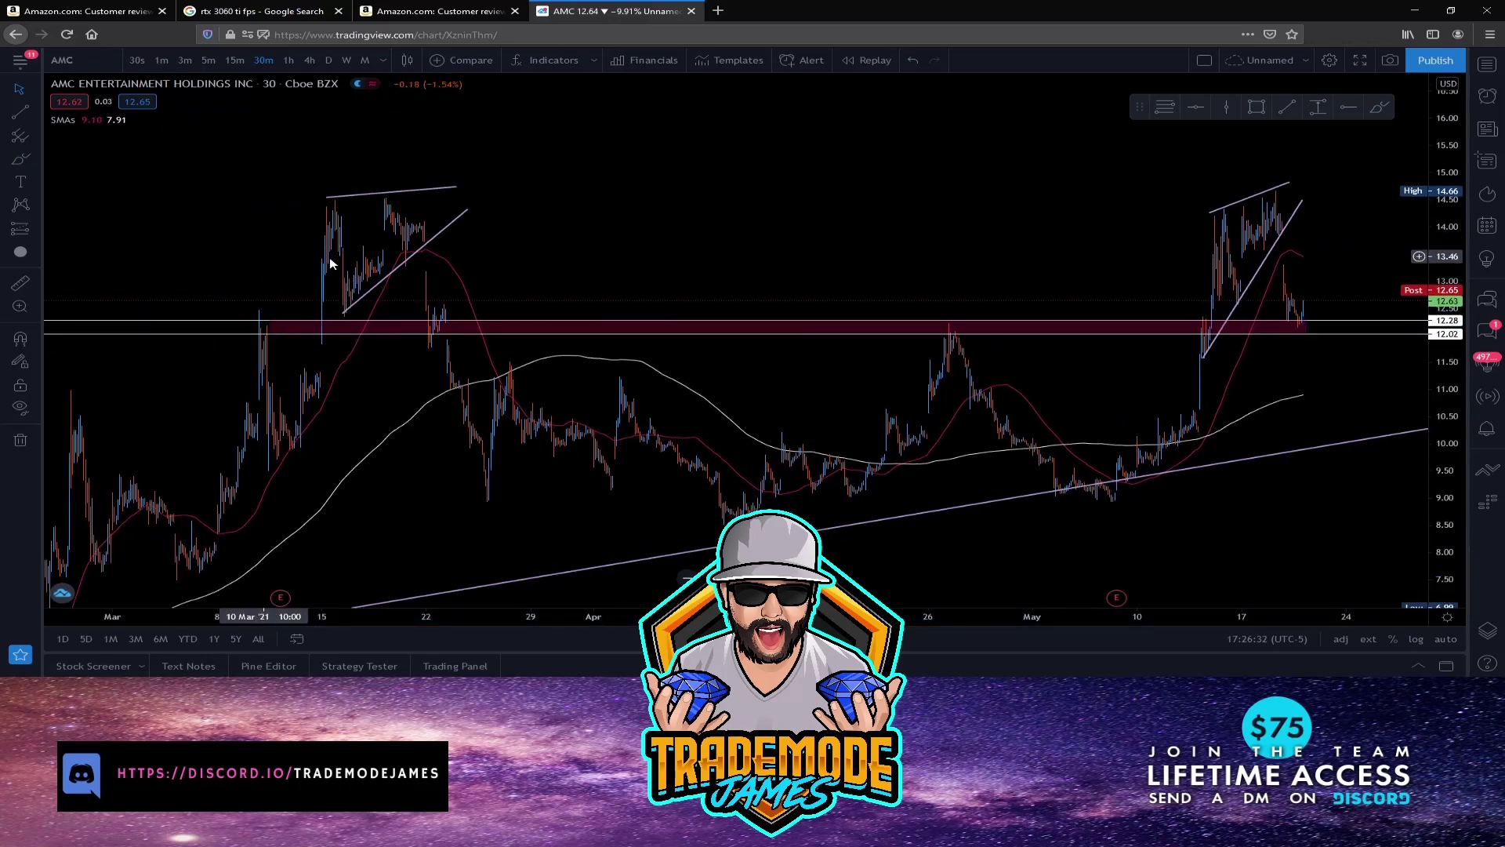
scroll(548, 261, "down", 3)
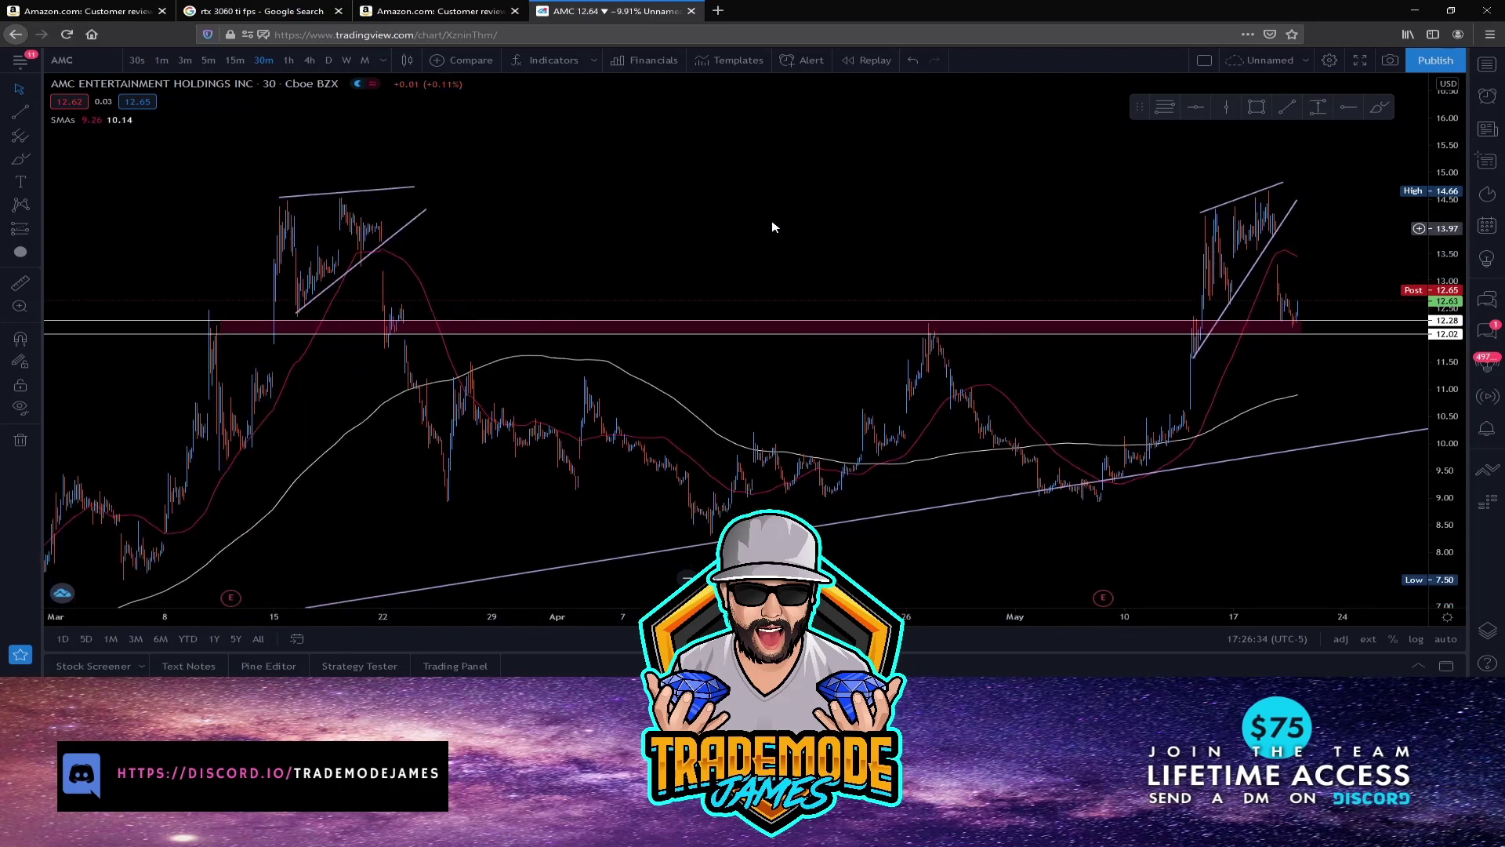
Trace both wedges' price paths with green brush strokes and circle the May breakout base.
left_click(1377, 111)
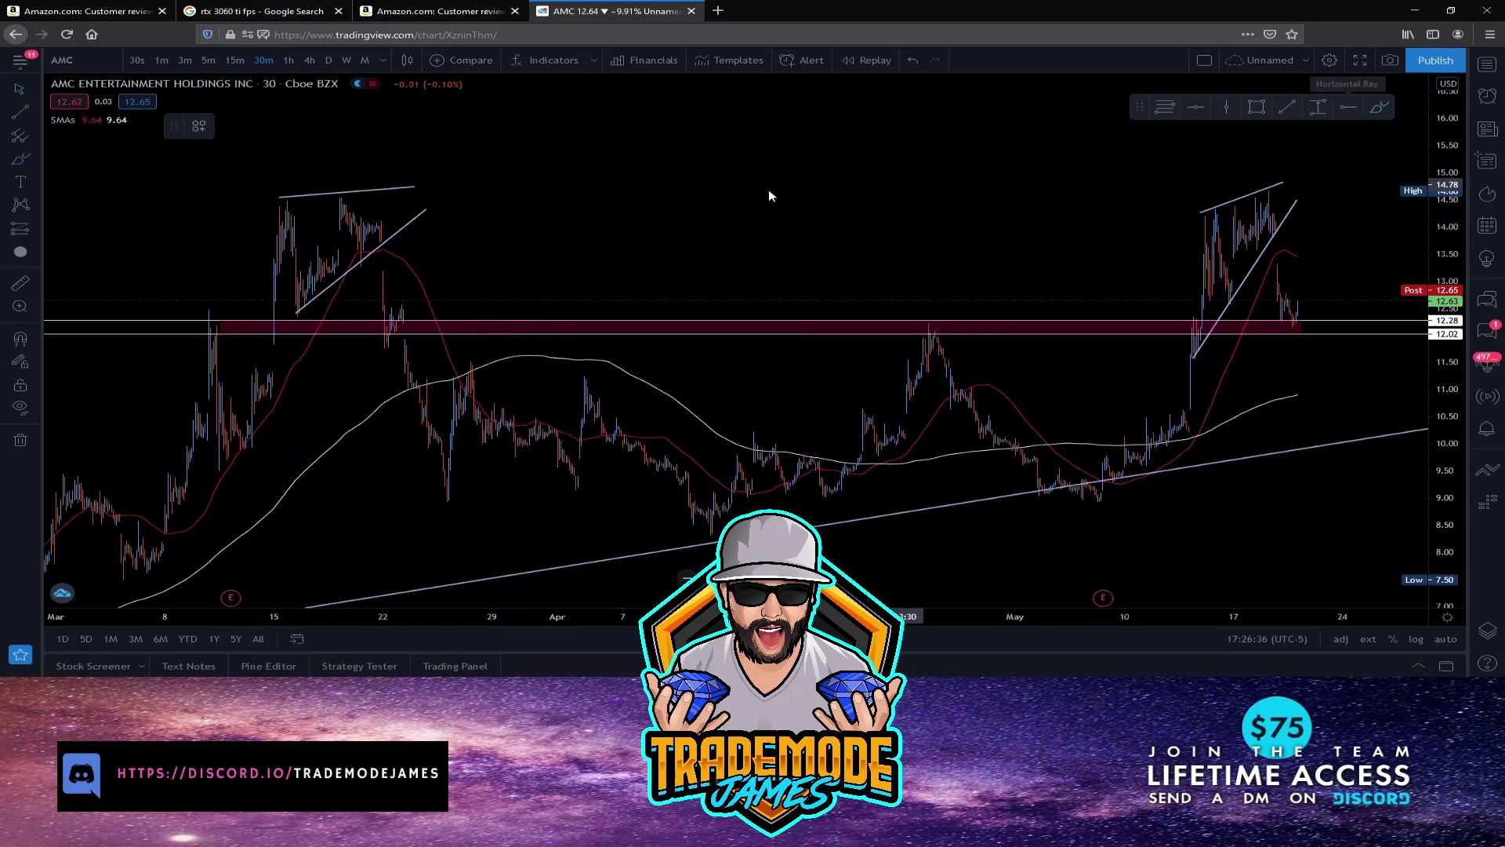
mouse_move(263, 351)
left_mouse_down()
mouse_move(289, 227)
mouse_move(308, 265)
mouse_move(376, 247)
left_mouse_up()
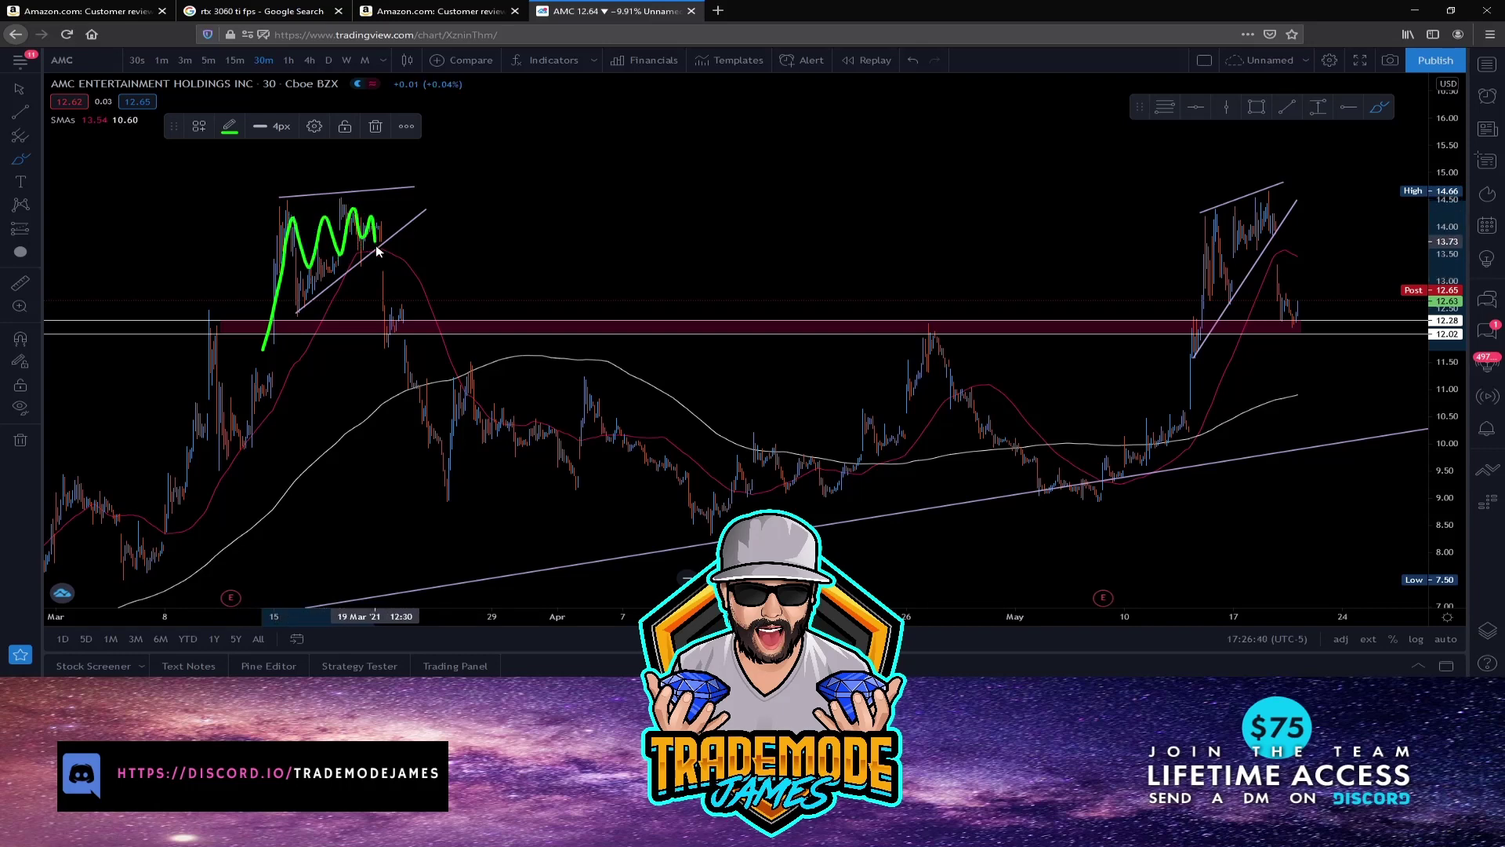
mouse_move(382, 336)
left_mouse_down()
mouse_move(401, 306)
mouse_move(453, 480)
left_mouse_up()
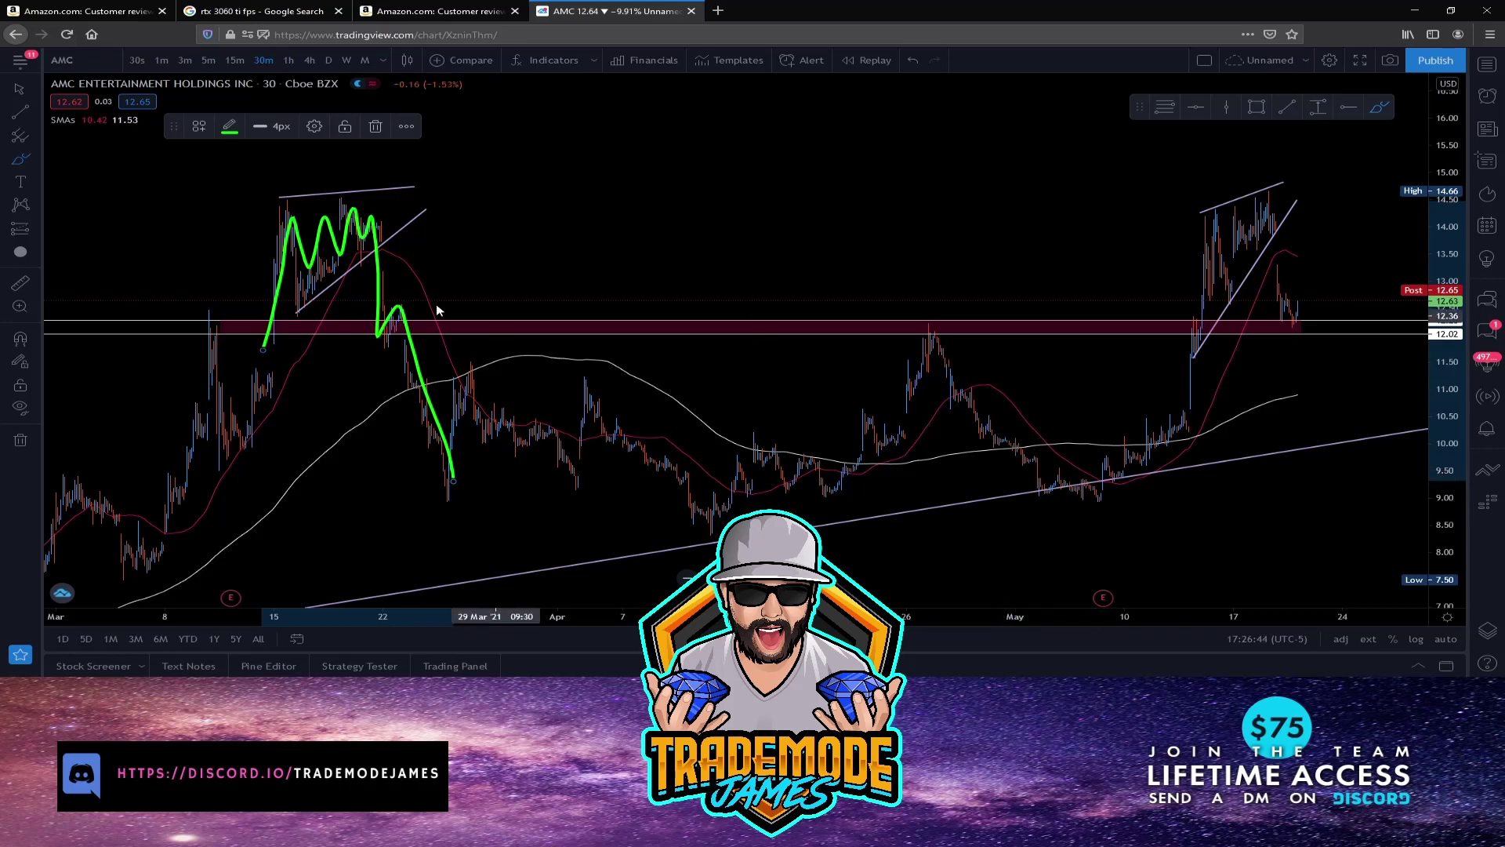
left_click_drag(455, 369, 463, 366)
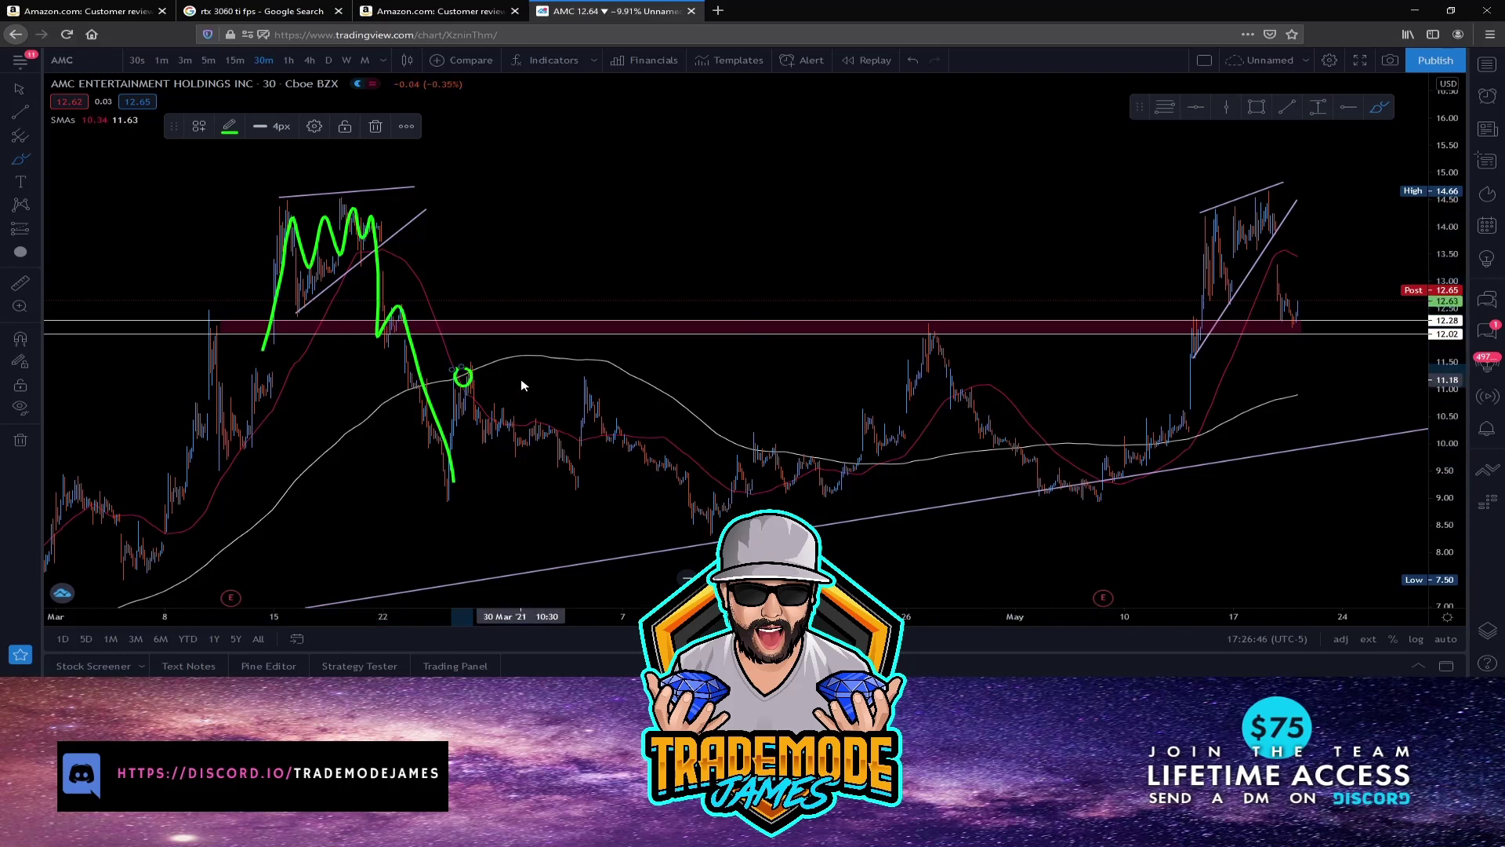
key("ctrl+z")
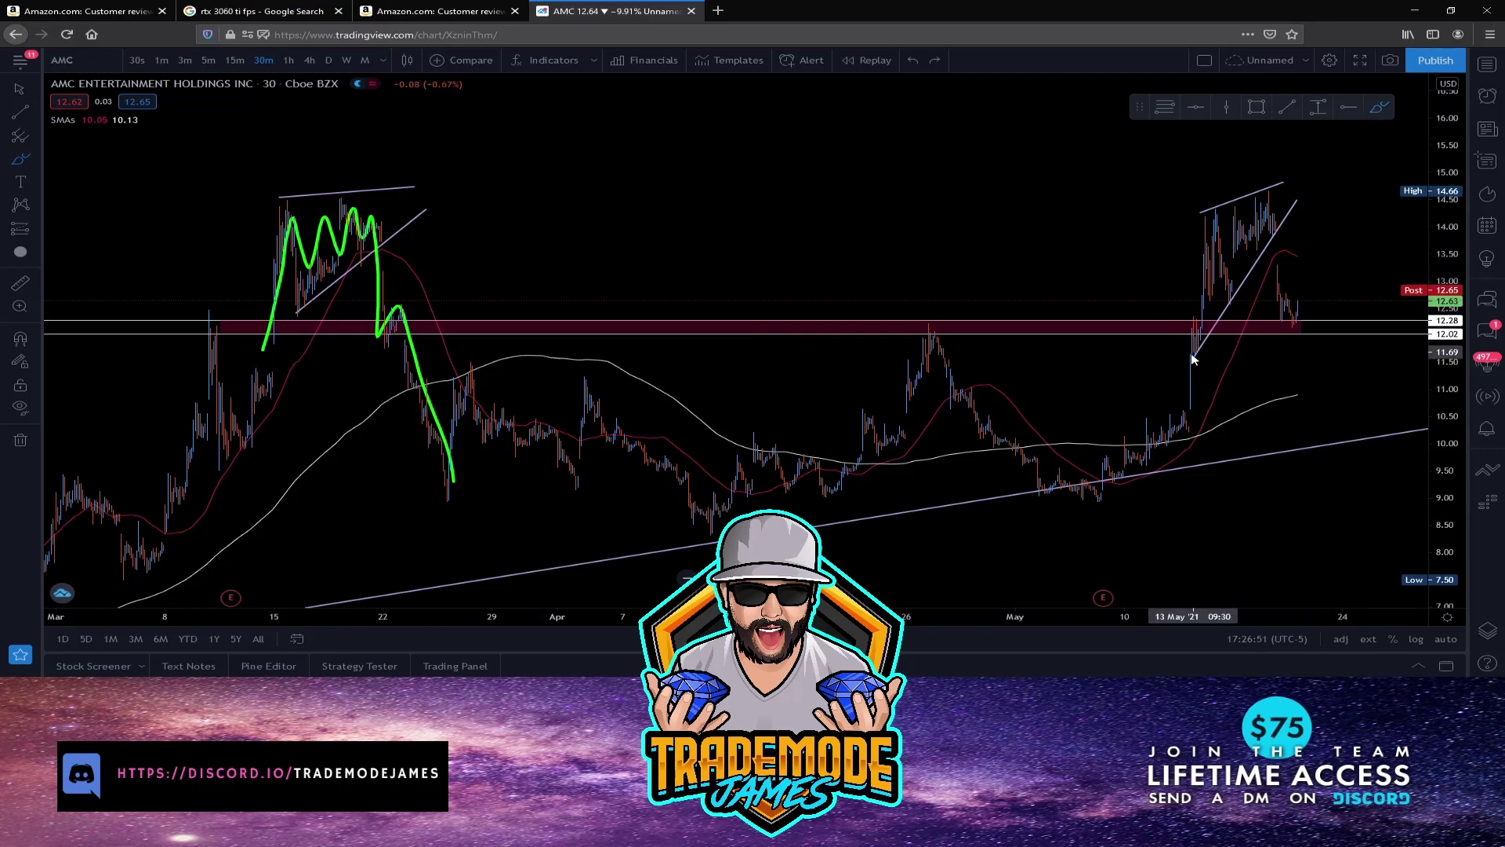
mouse_move(1186, 349)
left_mouse_down()
mouse_move(1211, 267)
mouse_move(1231, 274)
mouse_move(1282, 194)
mouse_move(1292, 322)
mouse_move(1301, 309)
left_mouse_up()
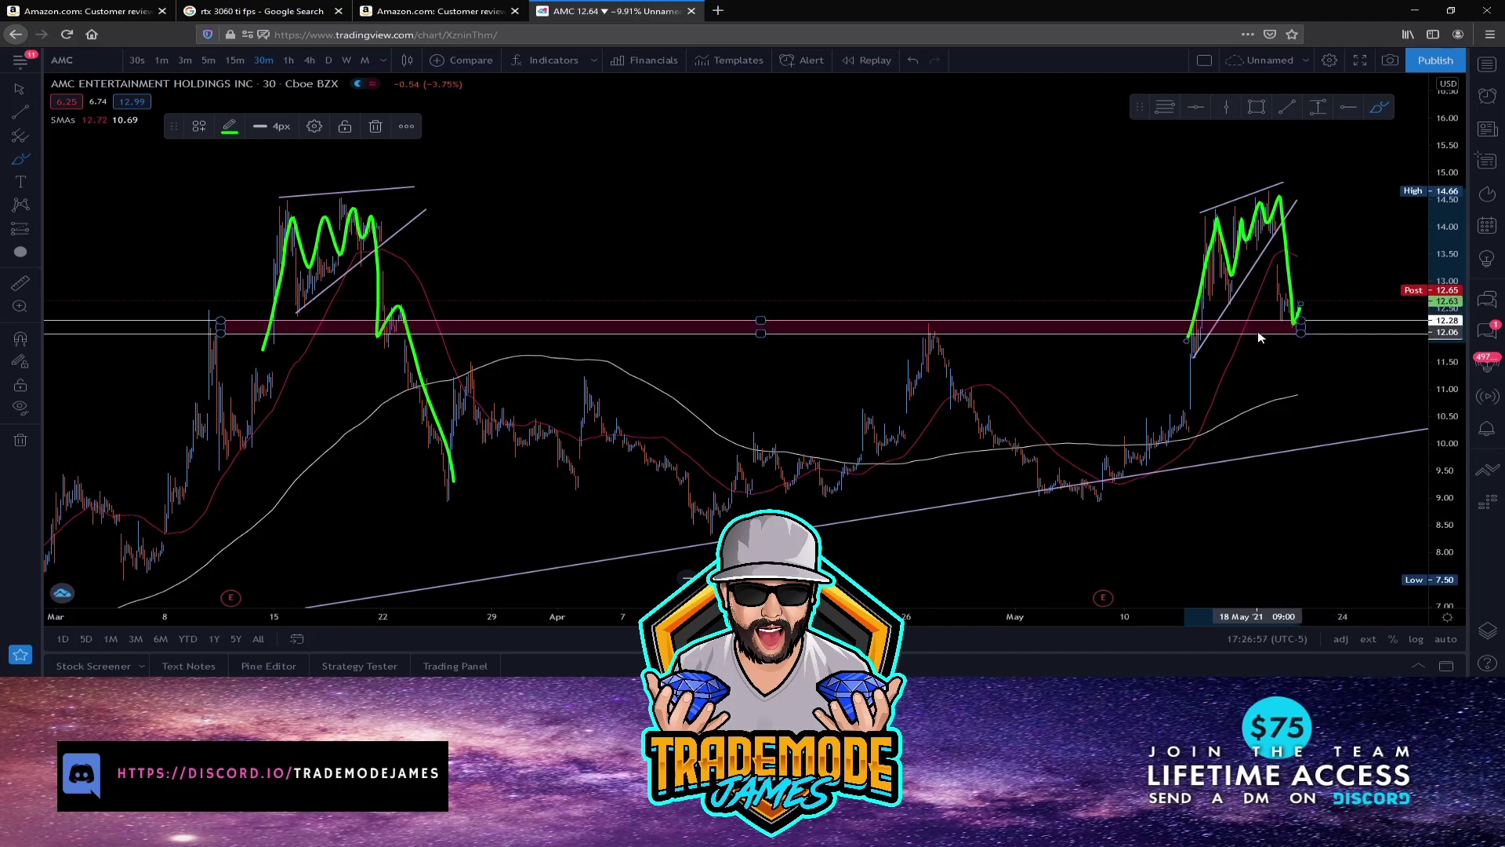
left_click_drag(1211, 415, 1208, 417)
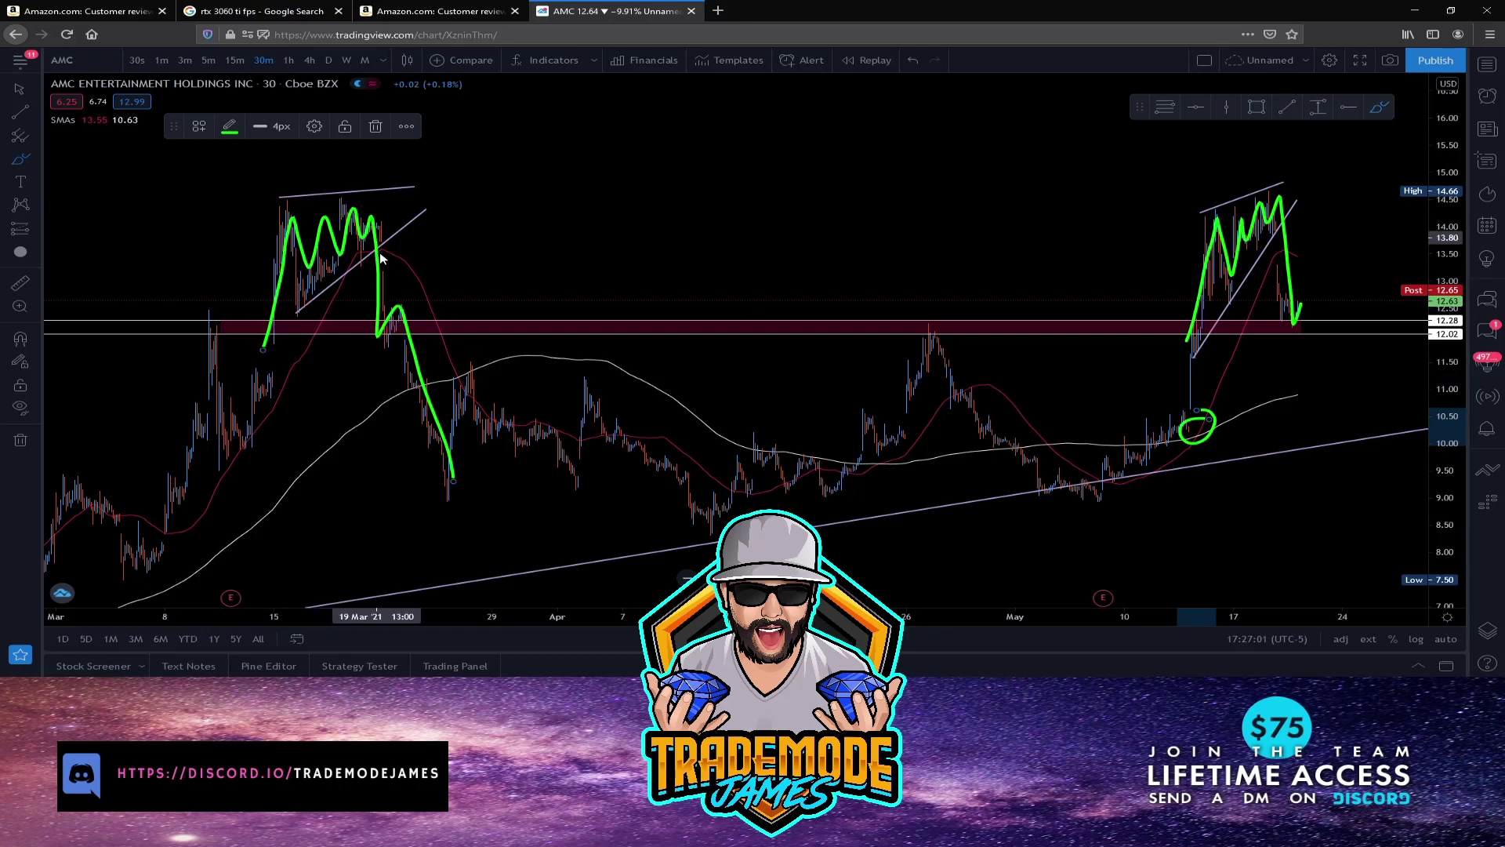
scroll(1117, 365, "up", 2)
scroll(1117, 366, "up", 1)
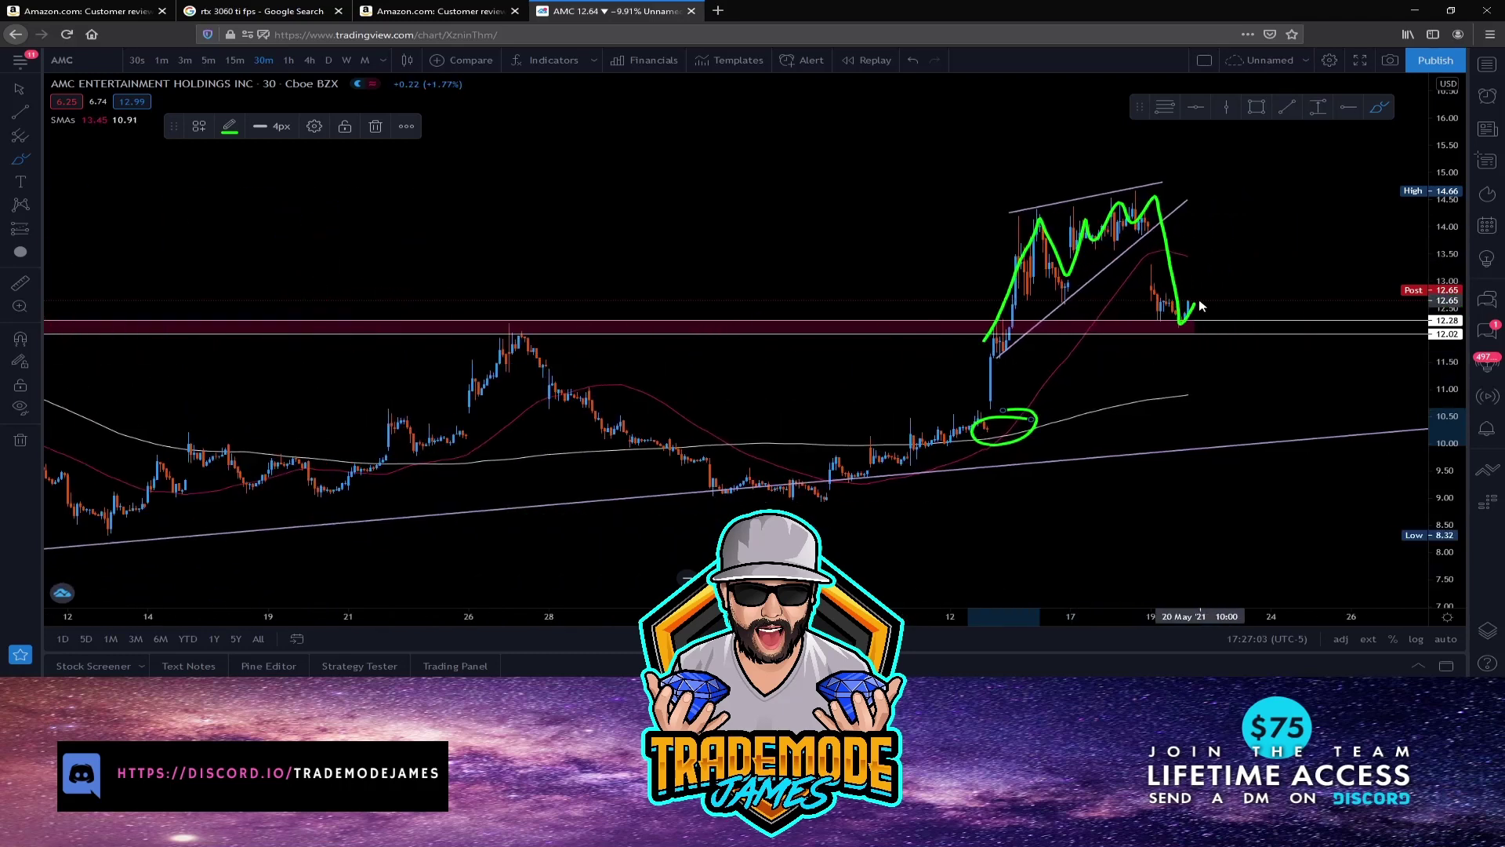
scroll(1164, 323, "up", 1)
left_click_drag(1115, 256, 1235, 213)
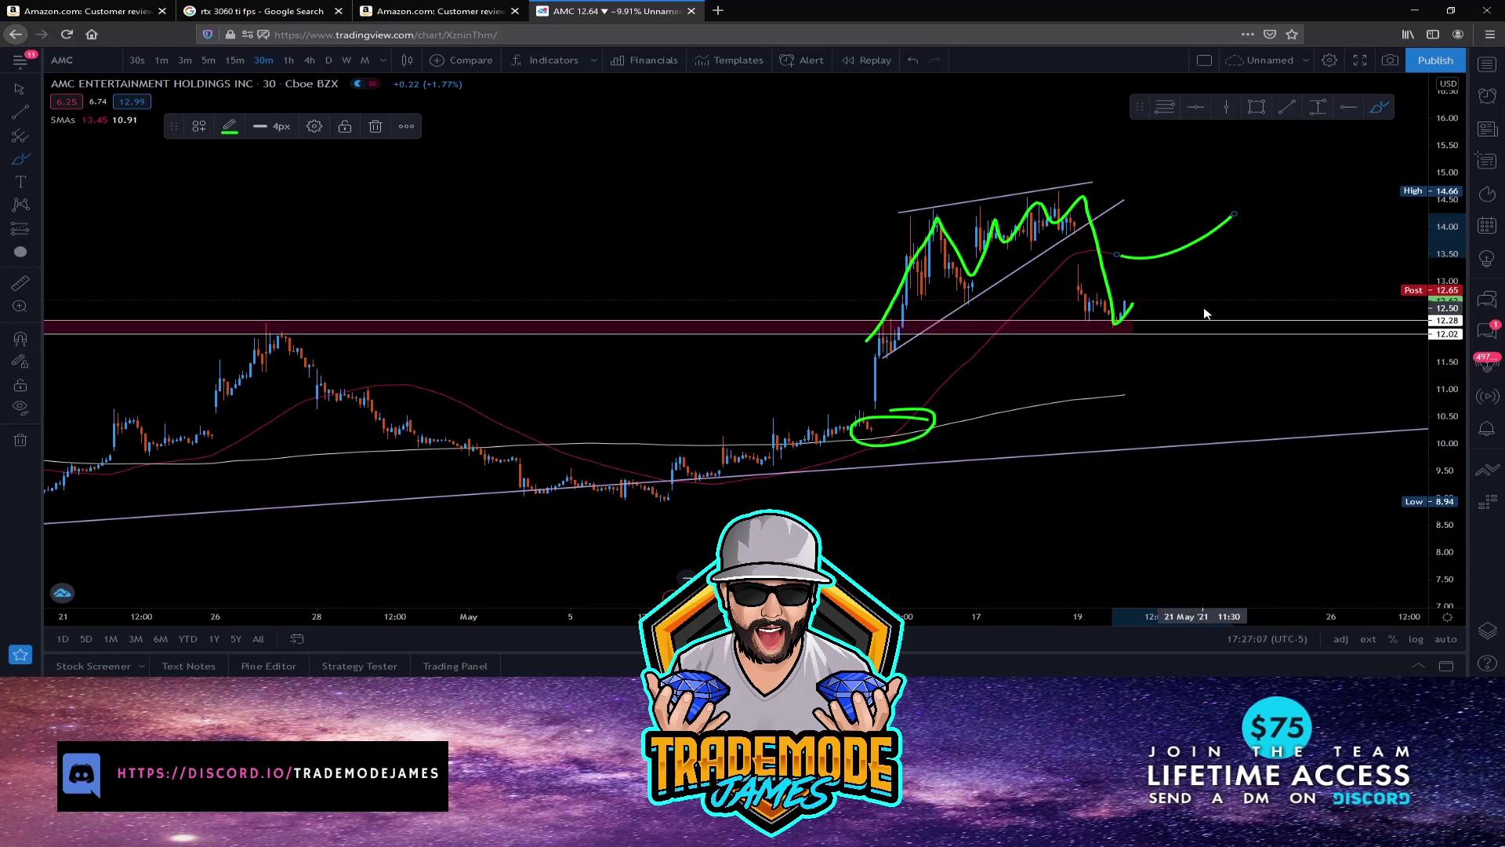
key("Delete")
left_click_drag(1121, 257, 1256, 324)
mouse_move(1122, 397)
left_mouse_down()
mouse_move(1208, 383)
mouse_move(1315, 296)
left_mouse_up()
left_click_drag(1132, 311, 1179, 410)
left_click_drag(738, 414, 1215, 404)
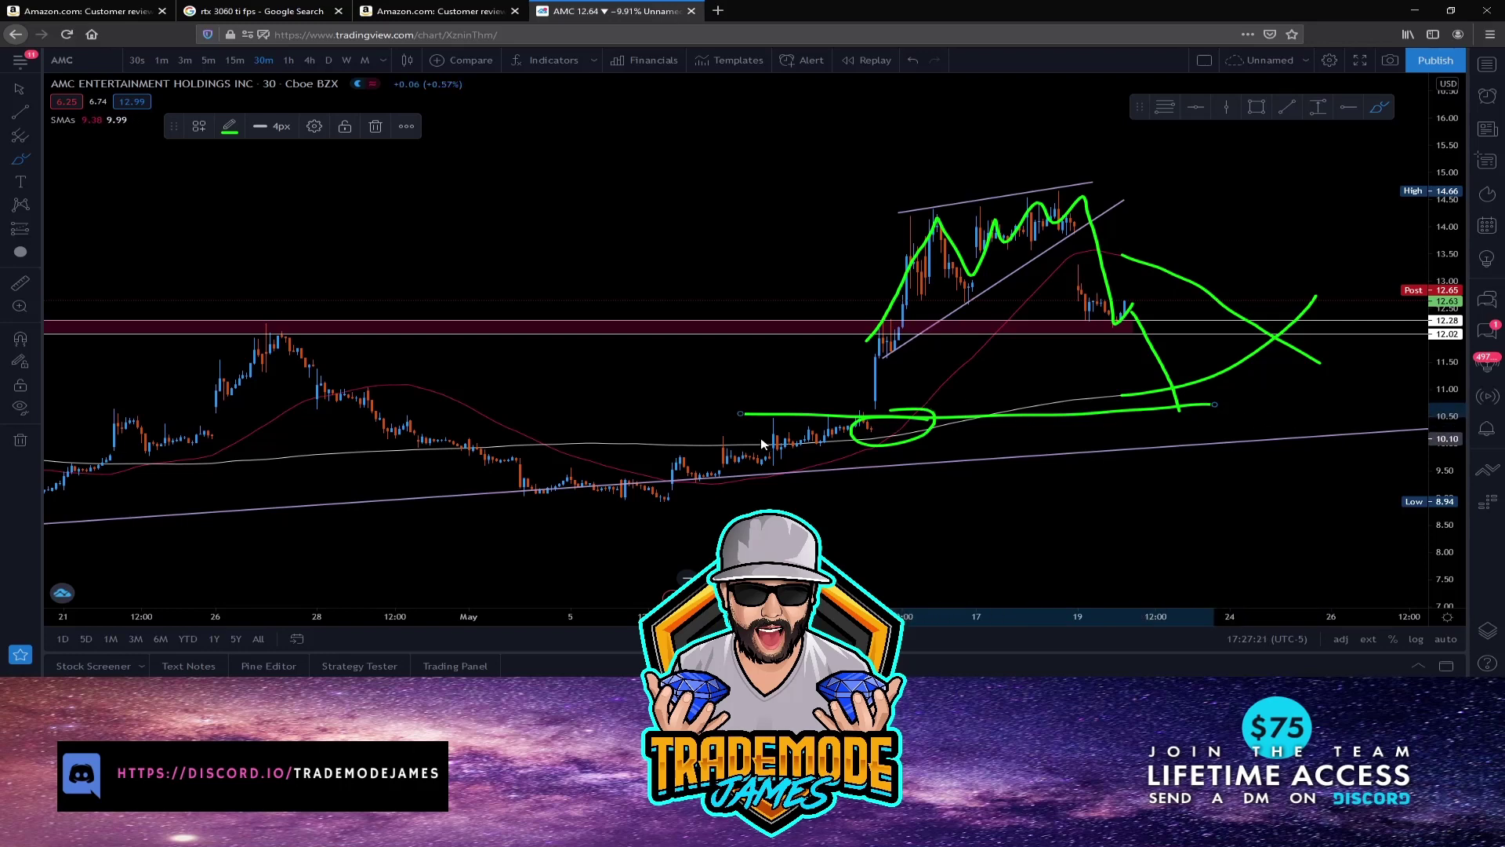
key("ctrl+z")
key("ctrl+z")
key("ctrl+z")
key("ctrl+z")
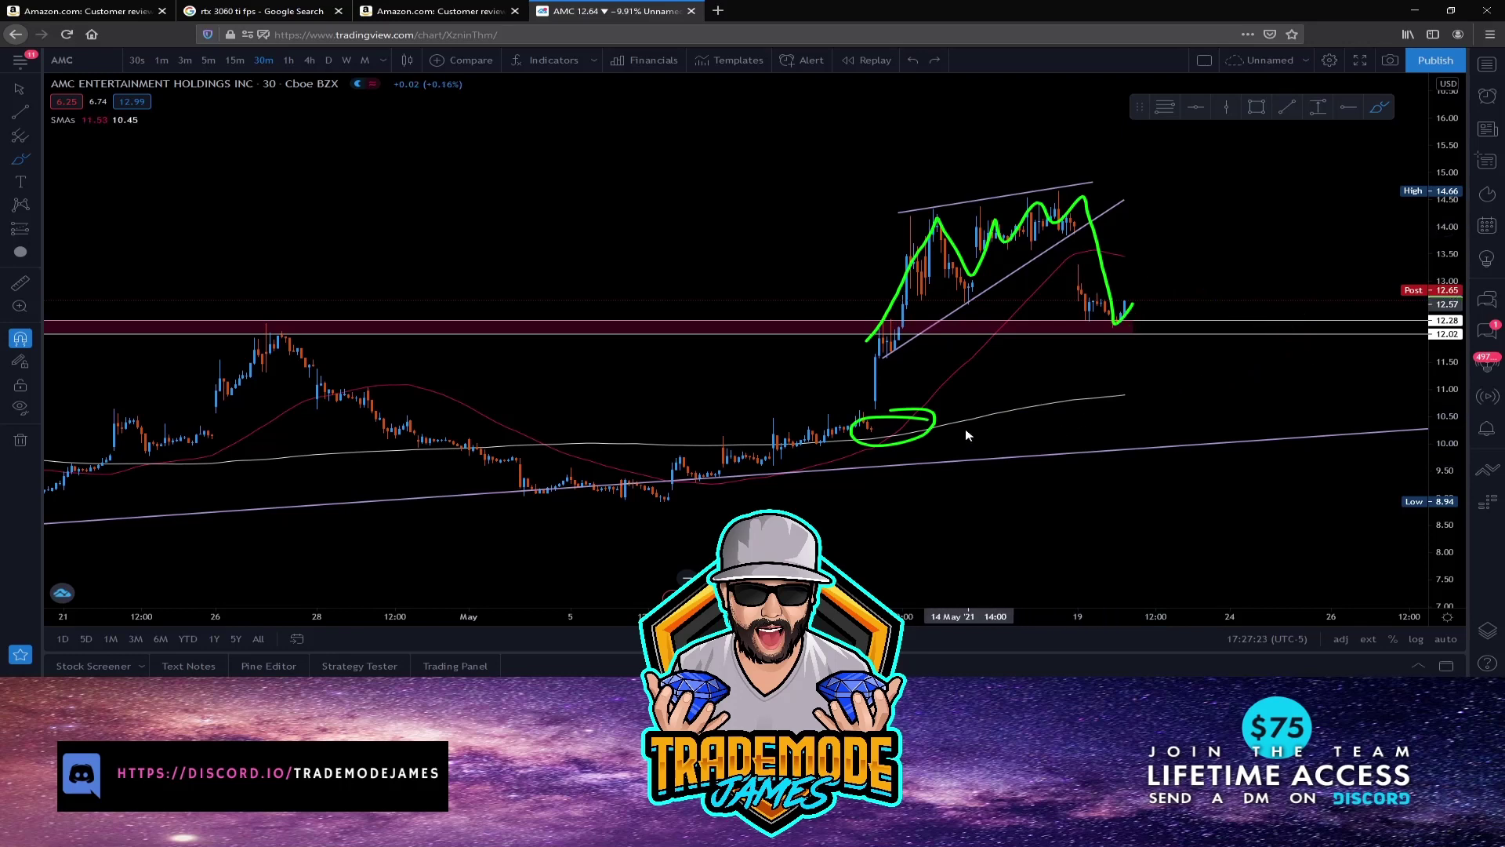
Undo the circle around the base and add a horizontal level near 10.57.
key("ctrl+z")
scroll(751, 411, "down", 3)
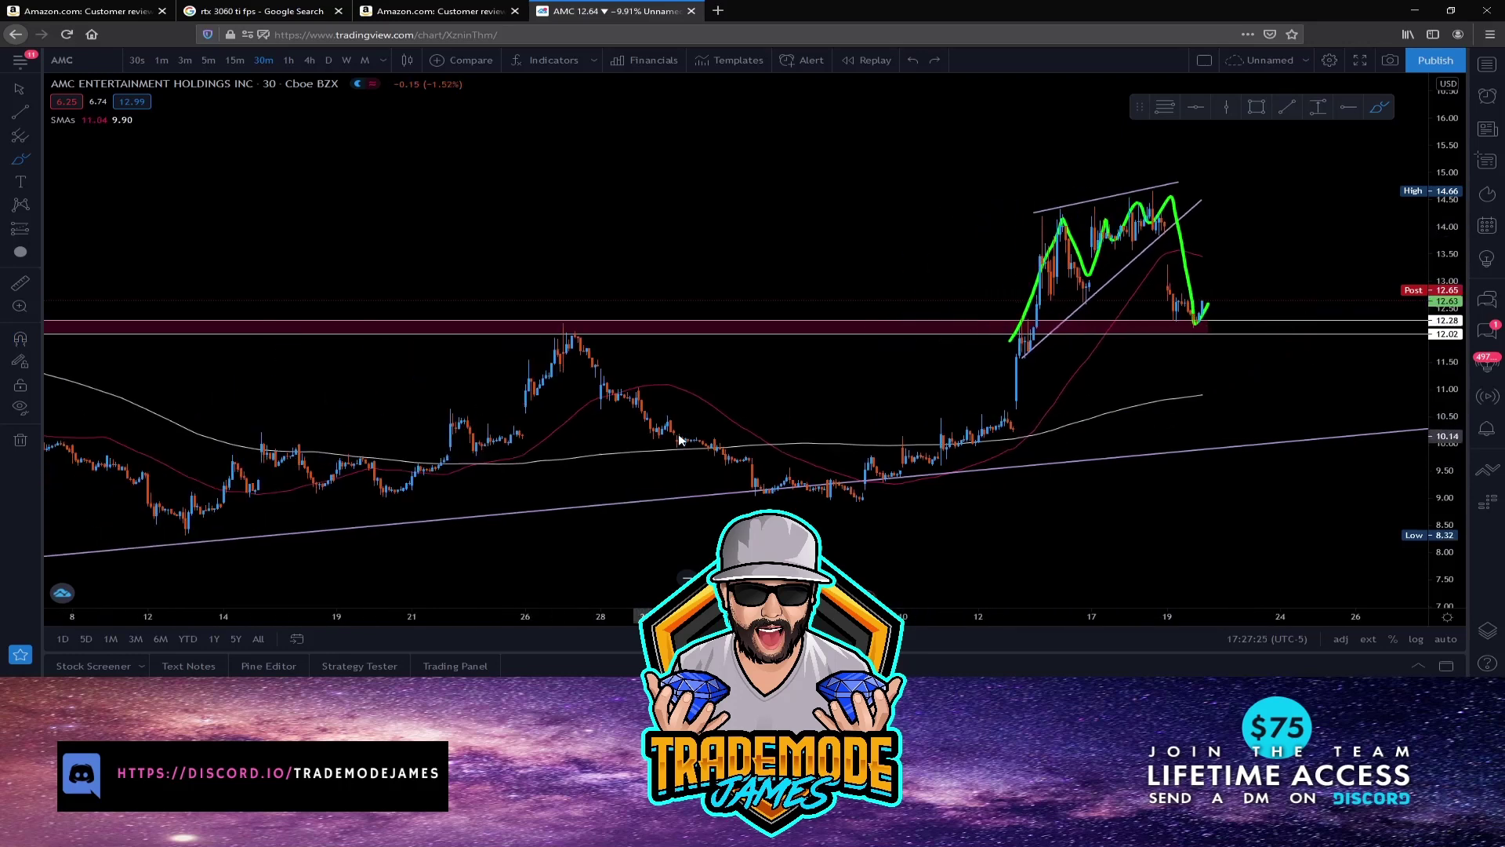
key("alt+h")
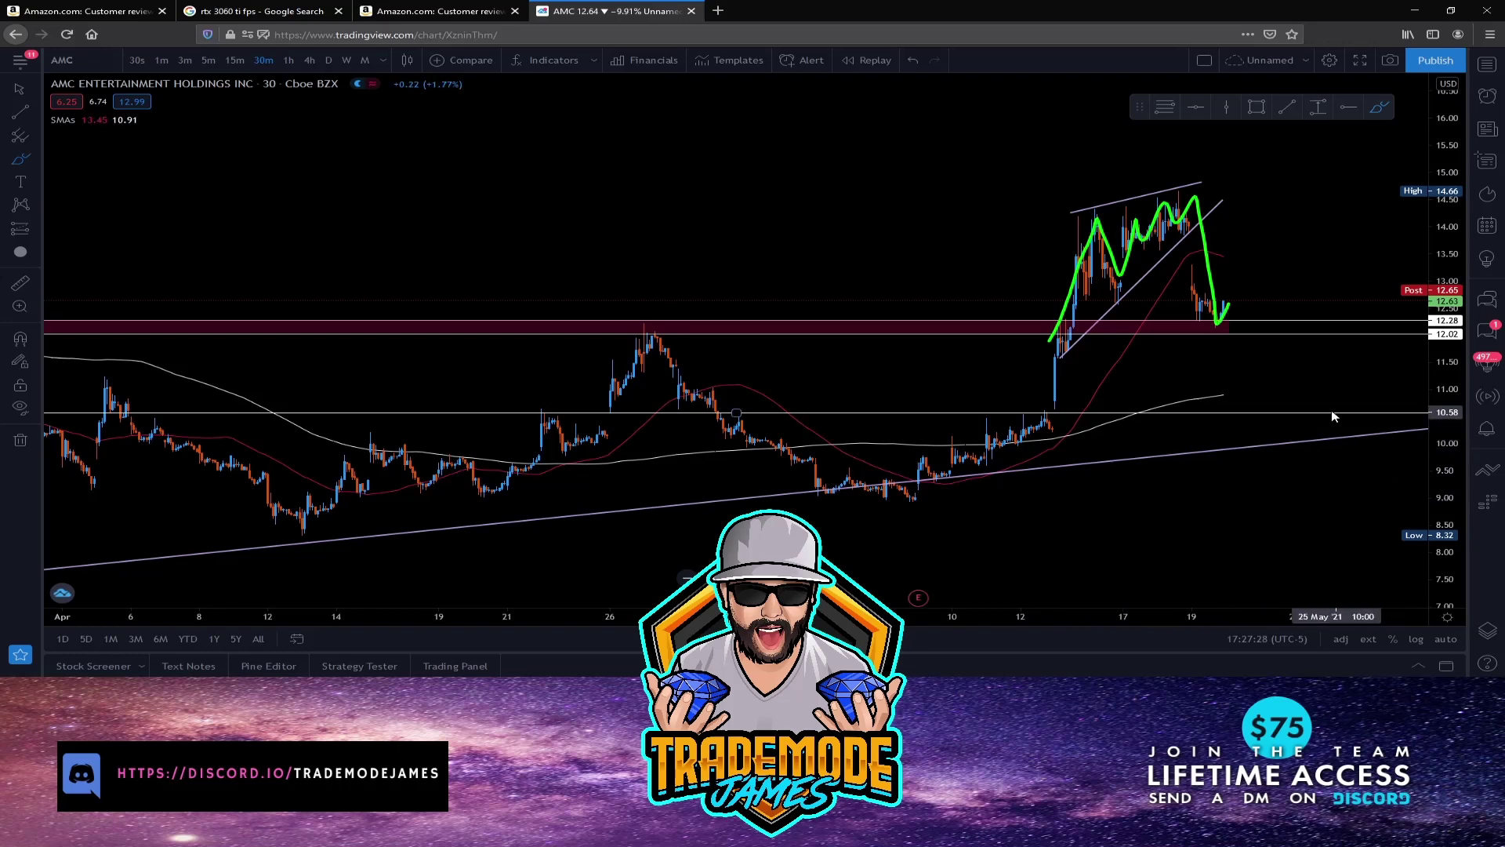
scroll(857, 446, "up", 5)
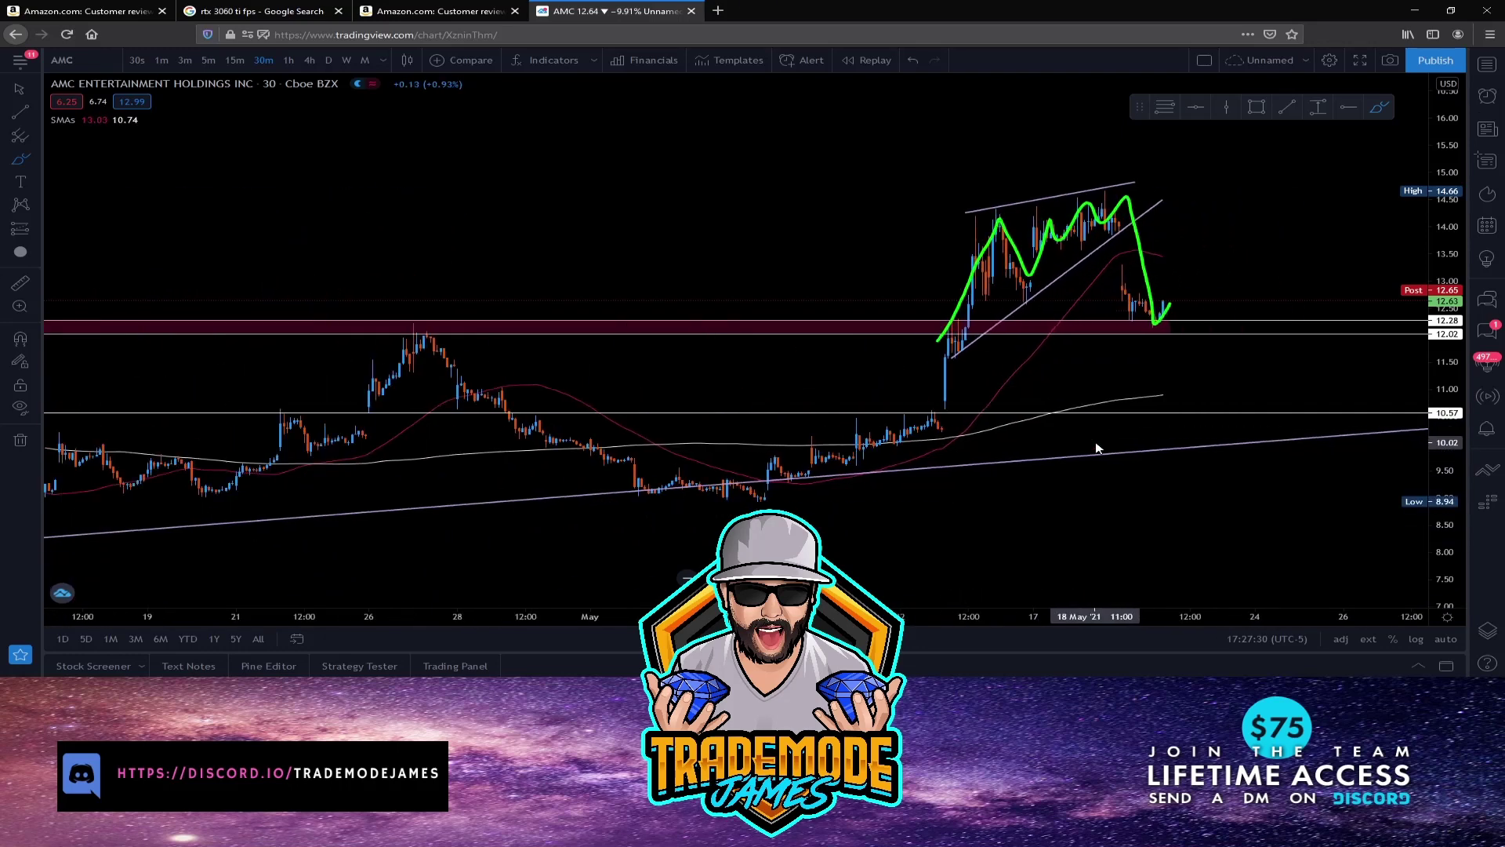
scroll(1097, 449, "up", 1)
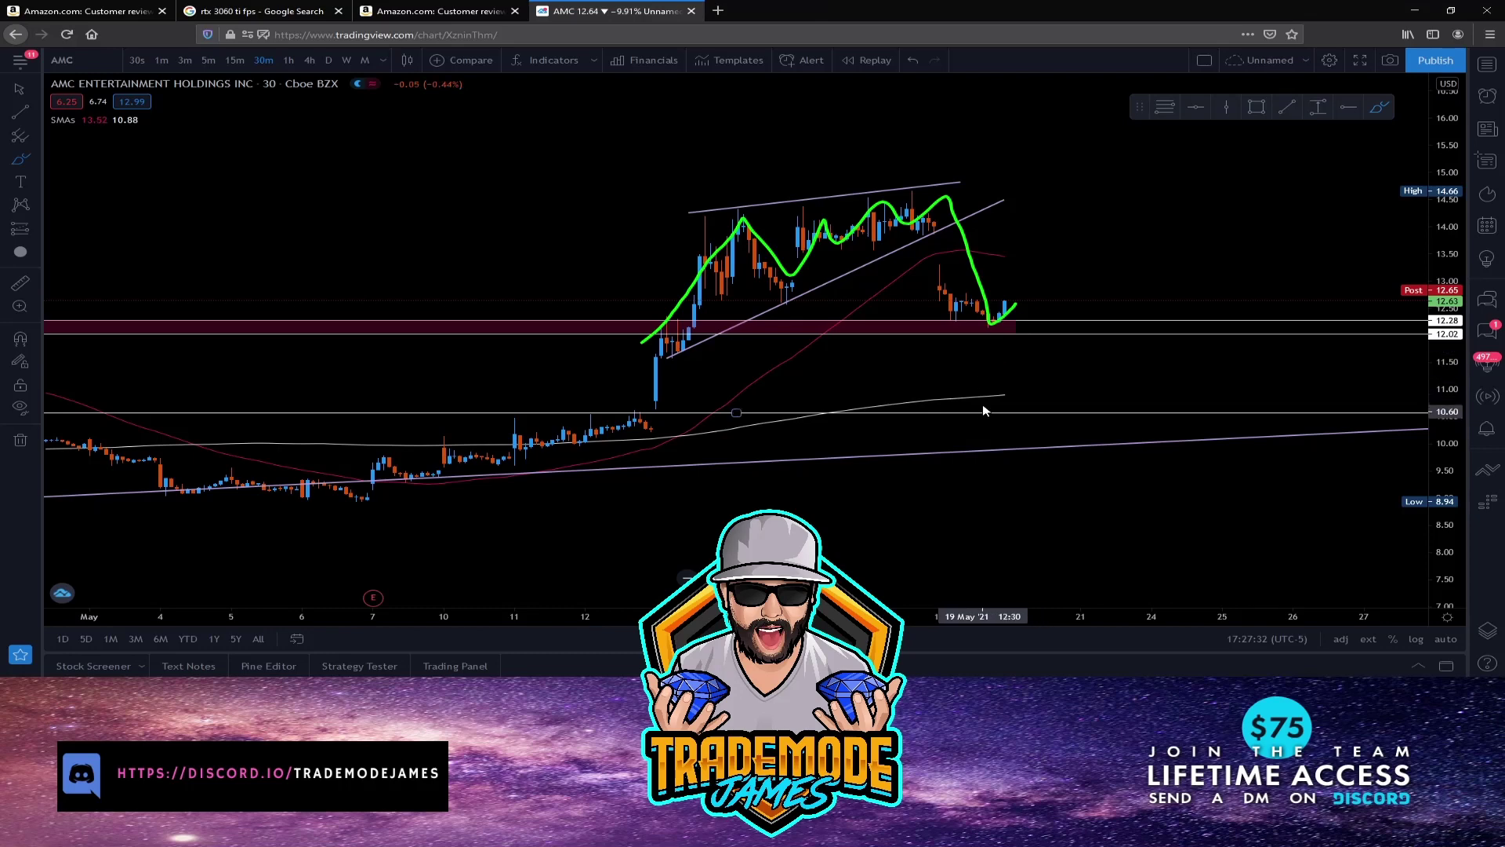
Zoom out to late January and undo the green freehand strokes.
scroll(997, 330, "down", 2)
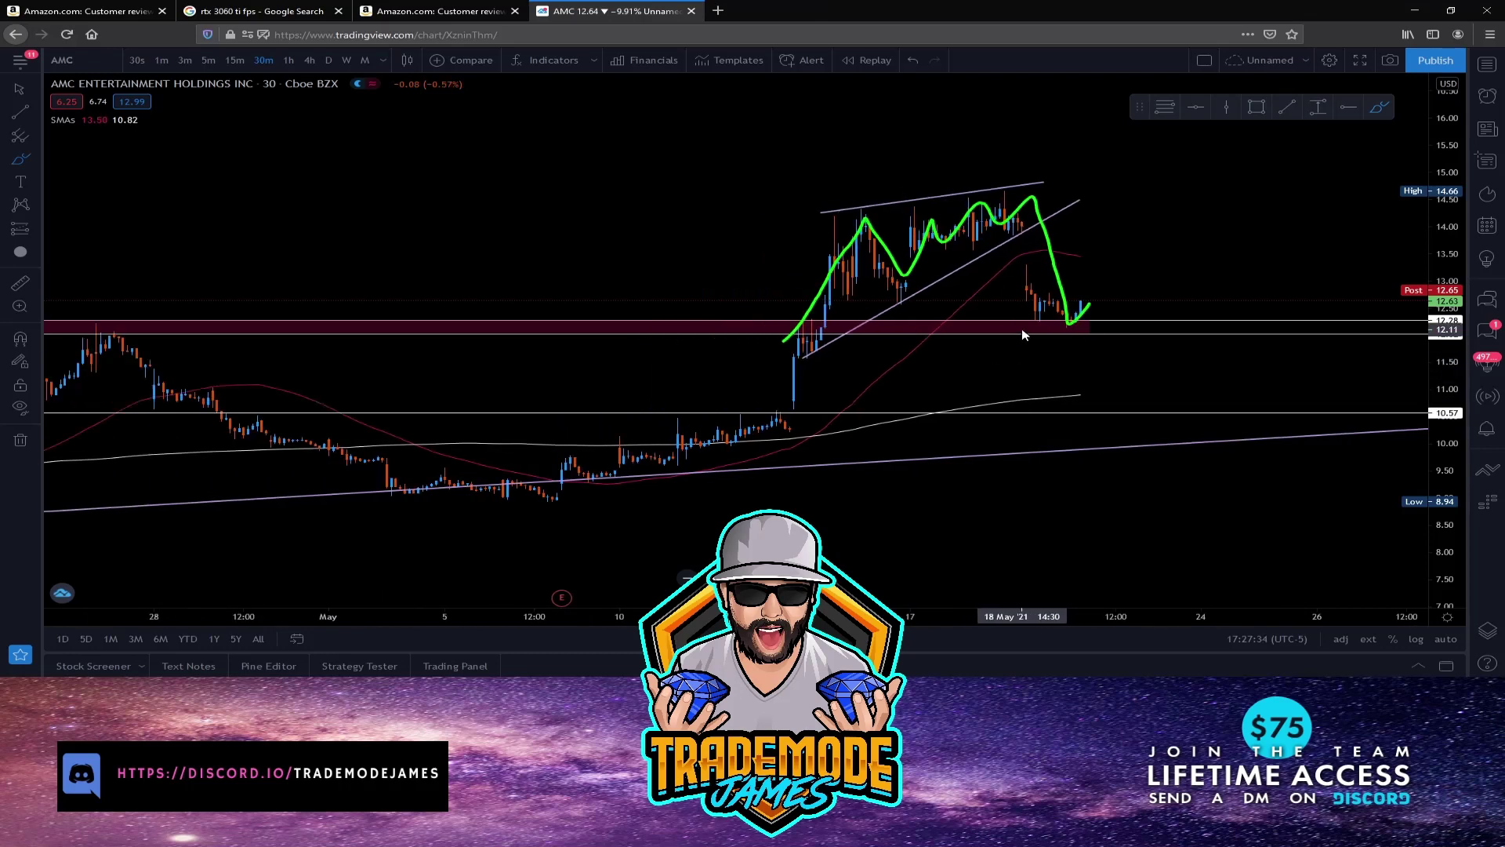
scroll(1010, 345, "down", 3)
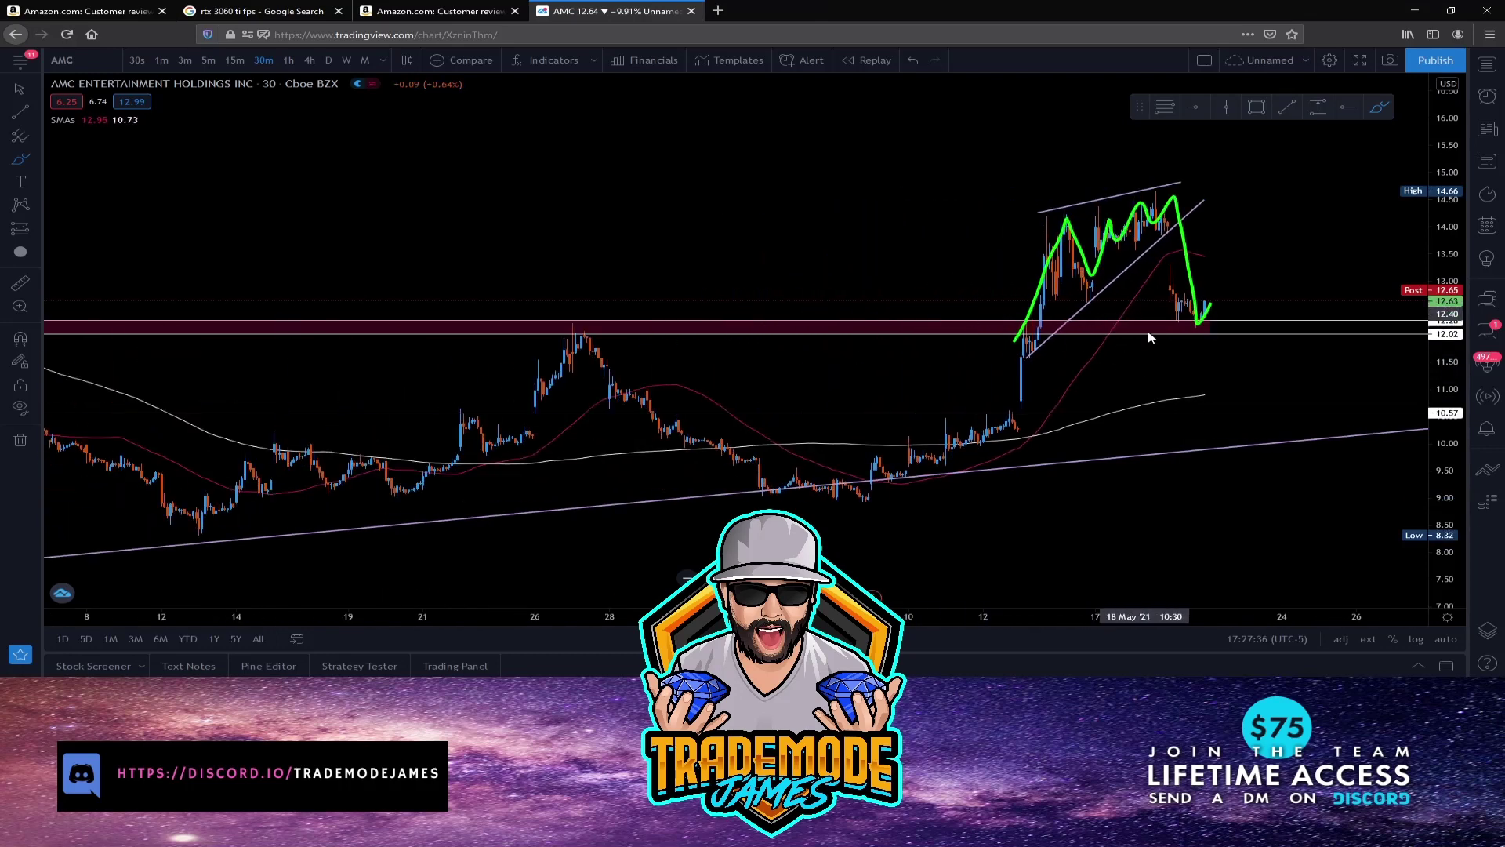
scroll(1186, 352, "up", 4)
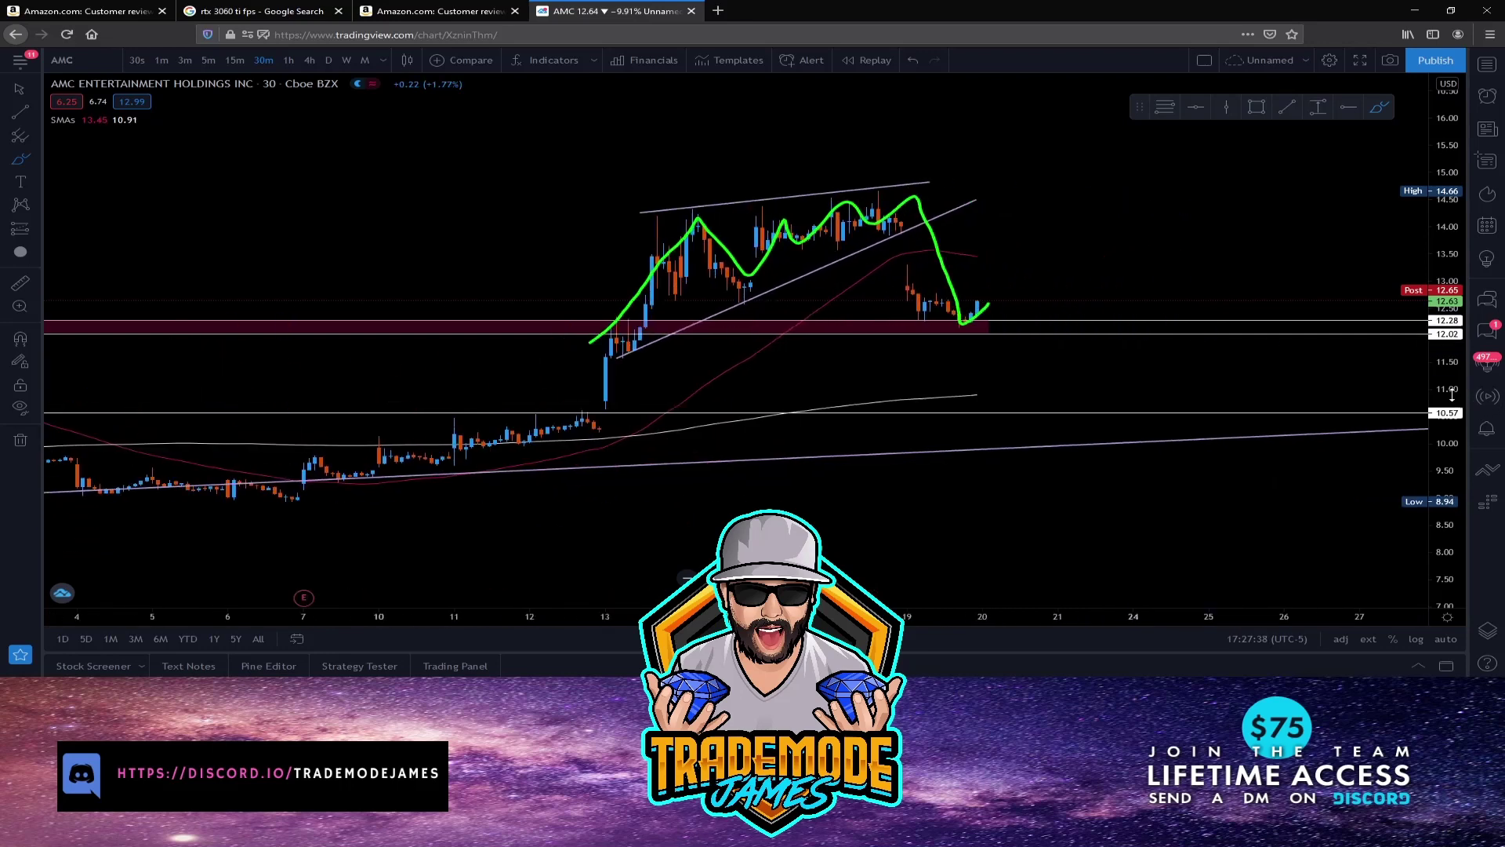
scroll(907, 322, "up", 2)
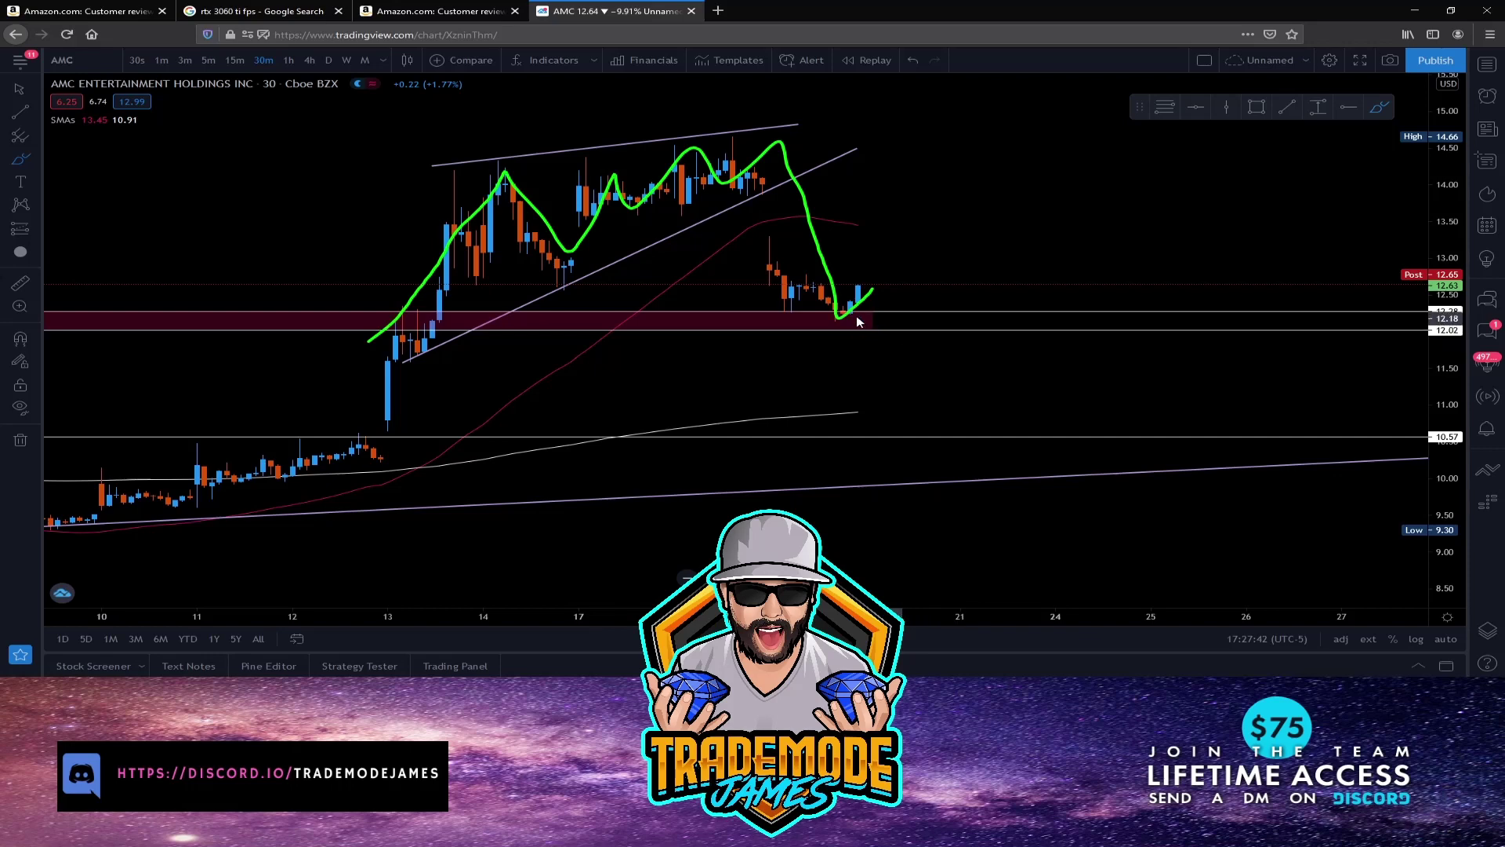
scroll(980, 337, "down", 4)
scroll(986, 337, "down", 5)
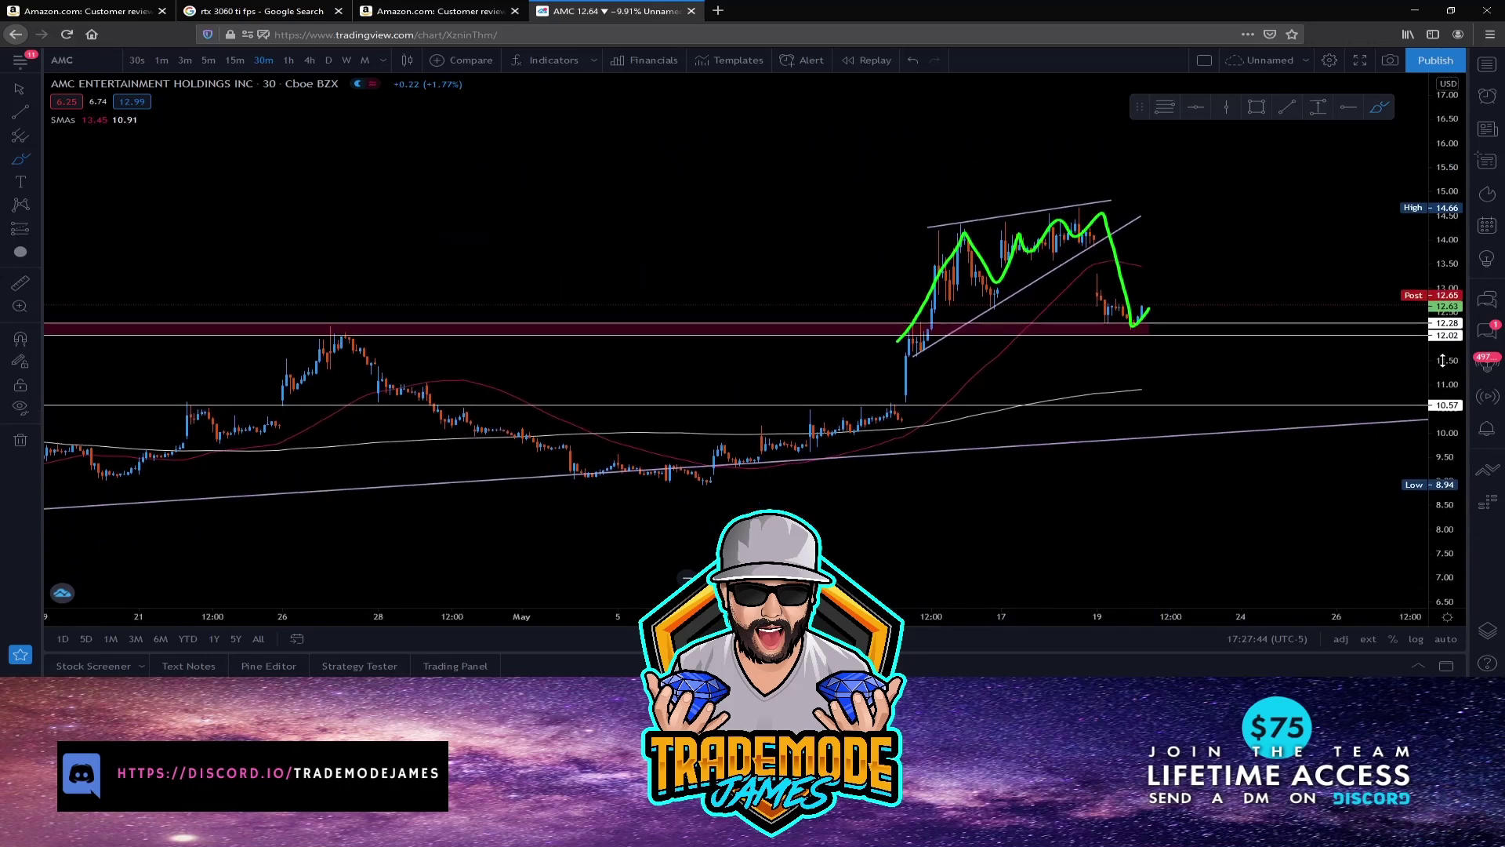
scroll(580, 339, "down", 3)
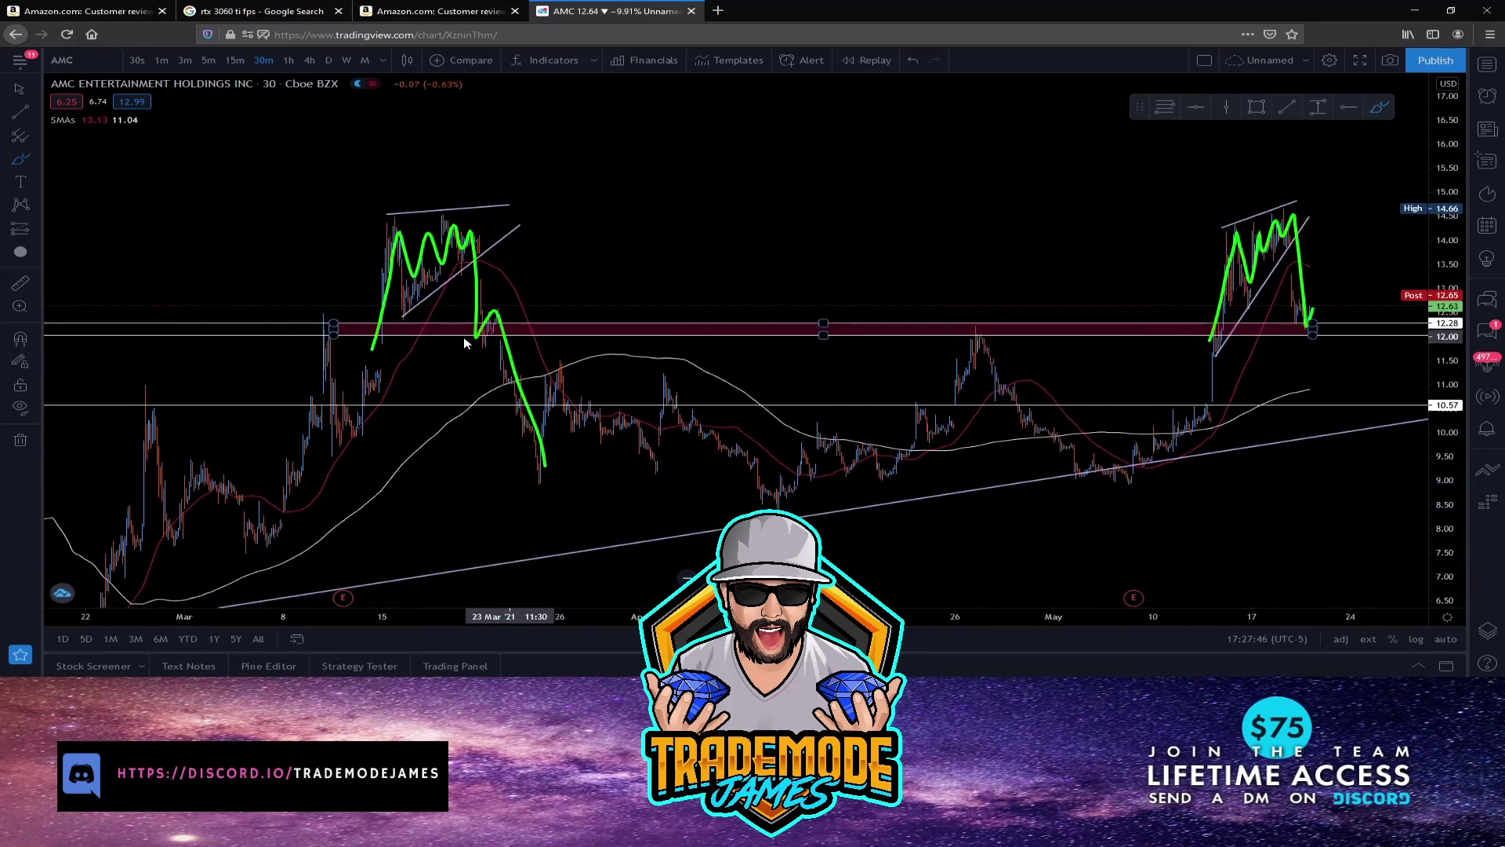
scroll(493, 342, "down", 3)
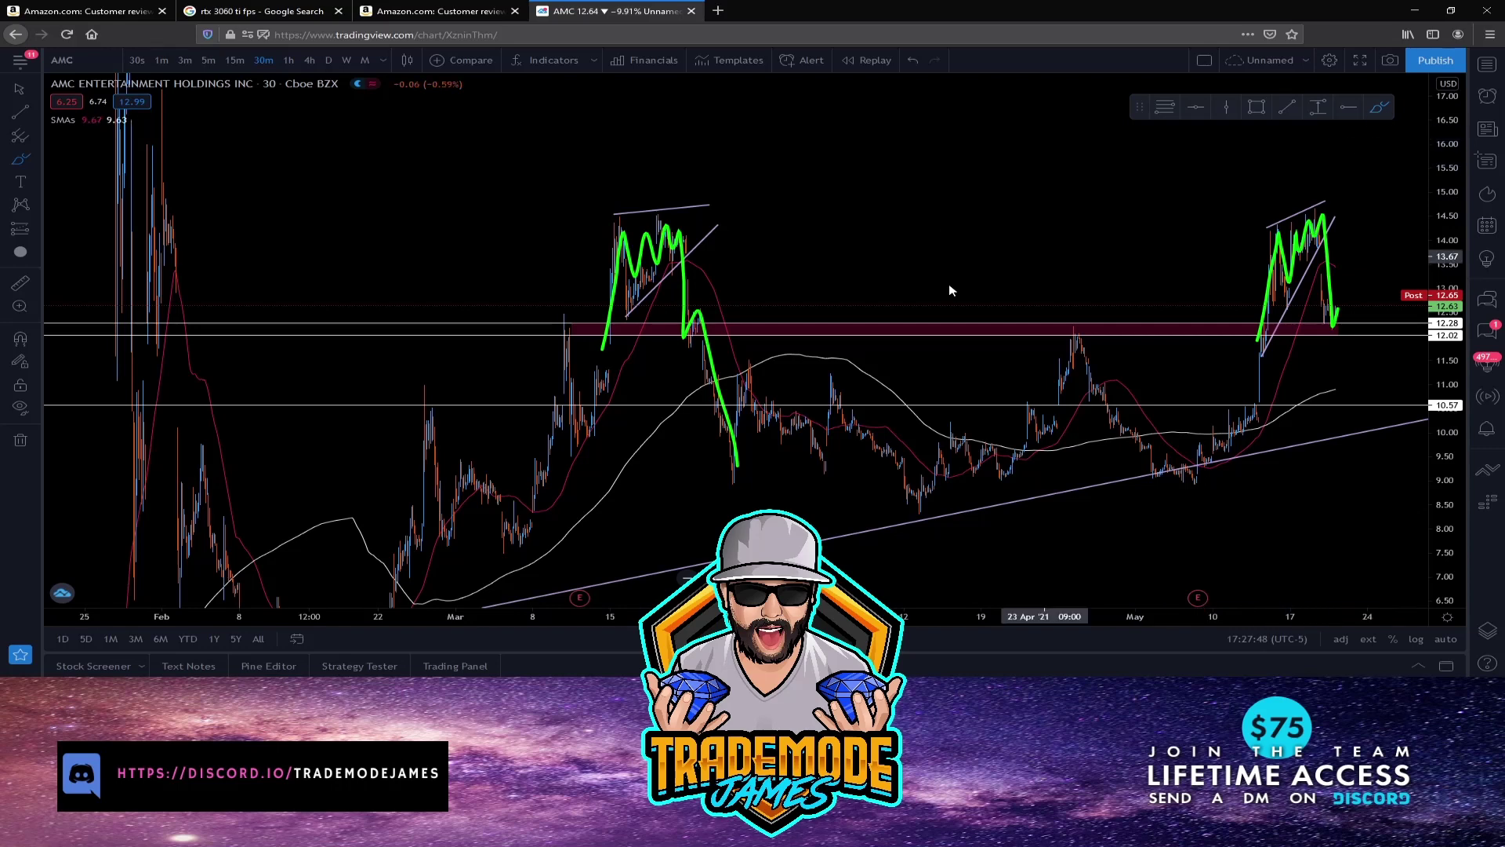
scroll(922, 295, "up", 2)
key("ctrl+z")
key("ctrl+z")
key("ctrl+z")
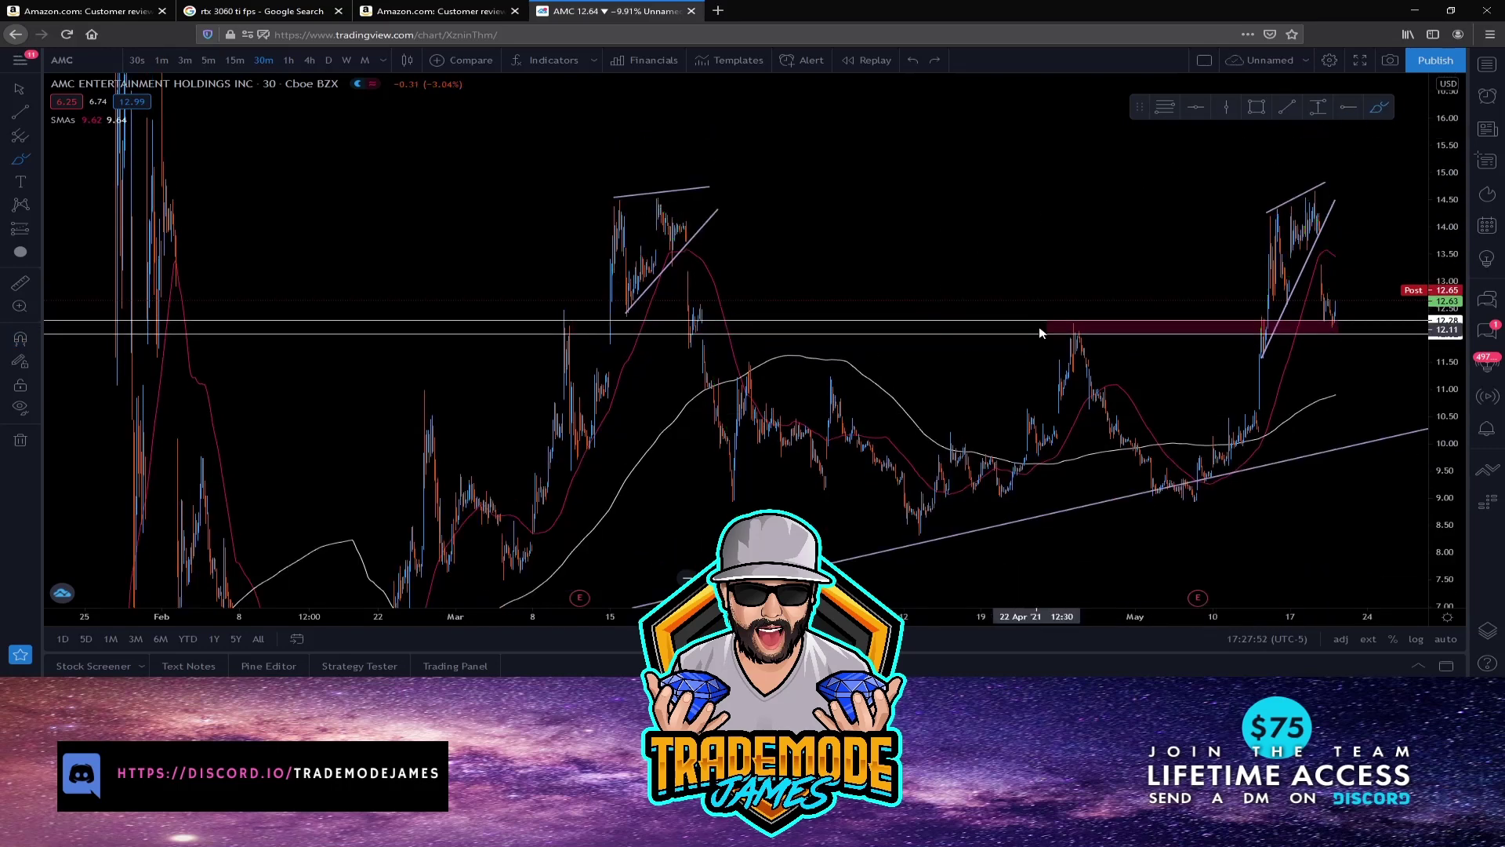
Undo a stray stroke and stretch the pink support zone left to the early-March highs.
left_click_drag(1042, 322, 504, 328)
key("ctrl+z")
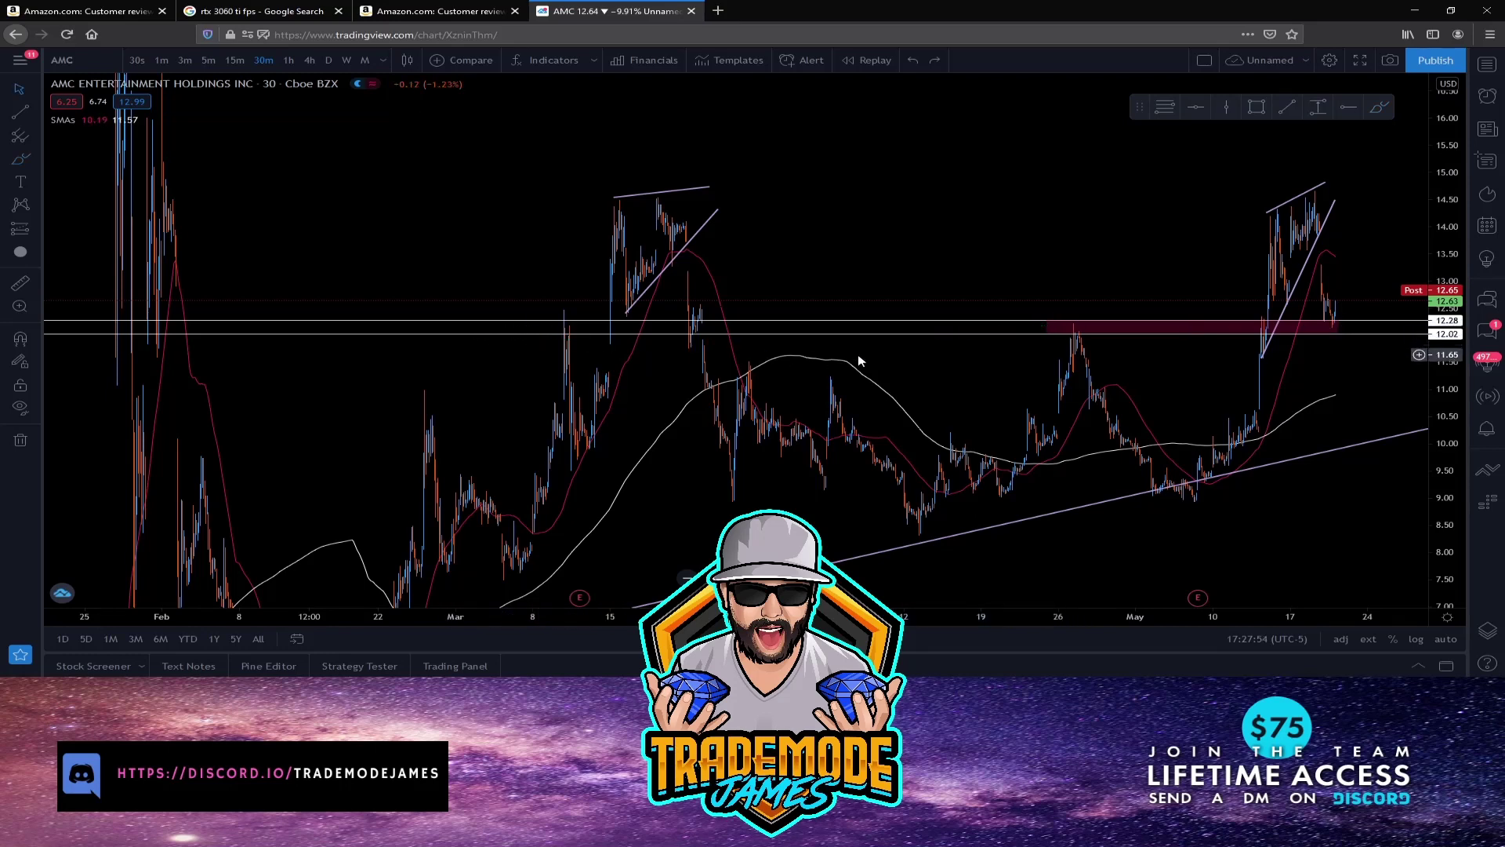
scroll(1136, 309, "up", 3)
left_click_drag(914, 346, 176, 346)
left_click(1379, 107)
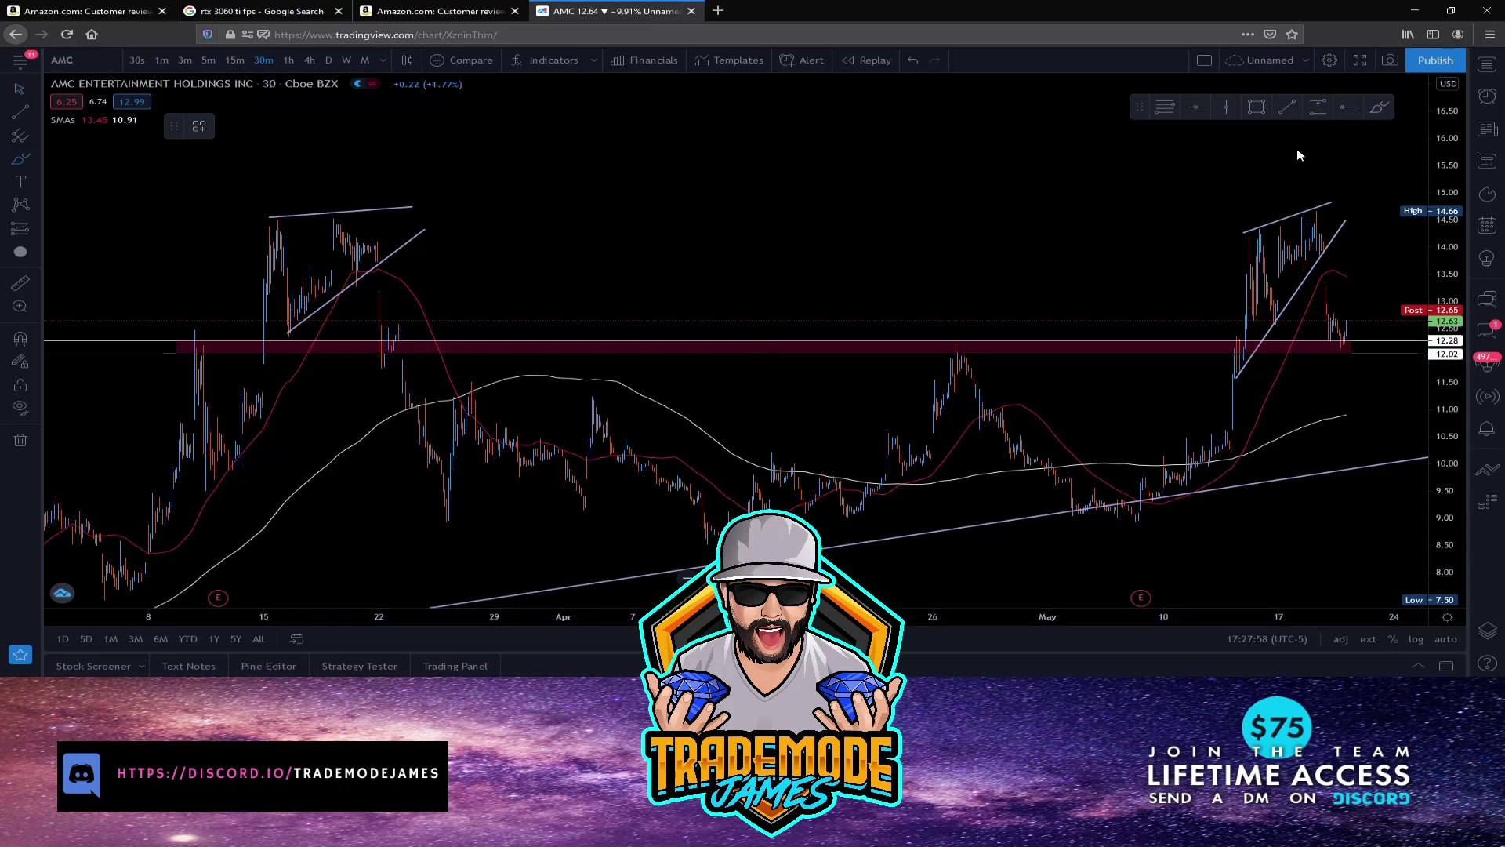
Circle two reactions at the support zone, undo the last circle, and zoom in.
scroll(303, 377, "down", 4)
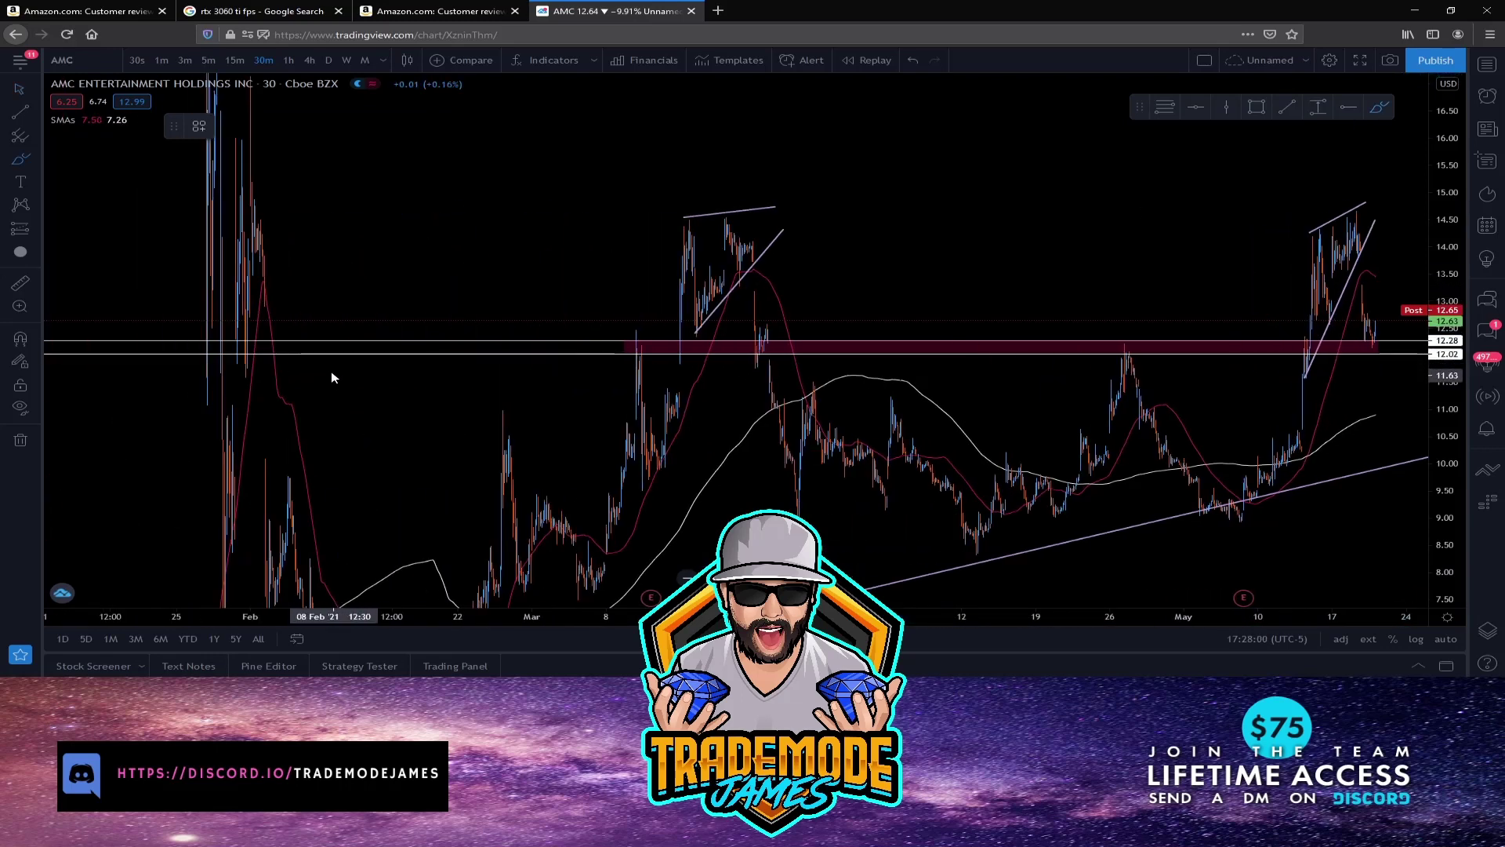
left_click_drag(640, 342, 646, 349)
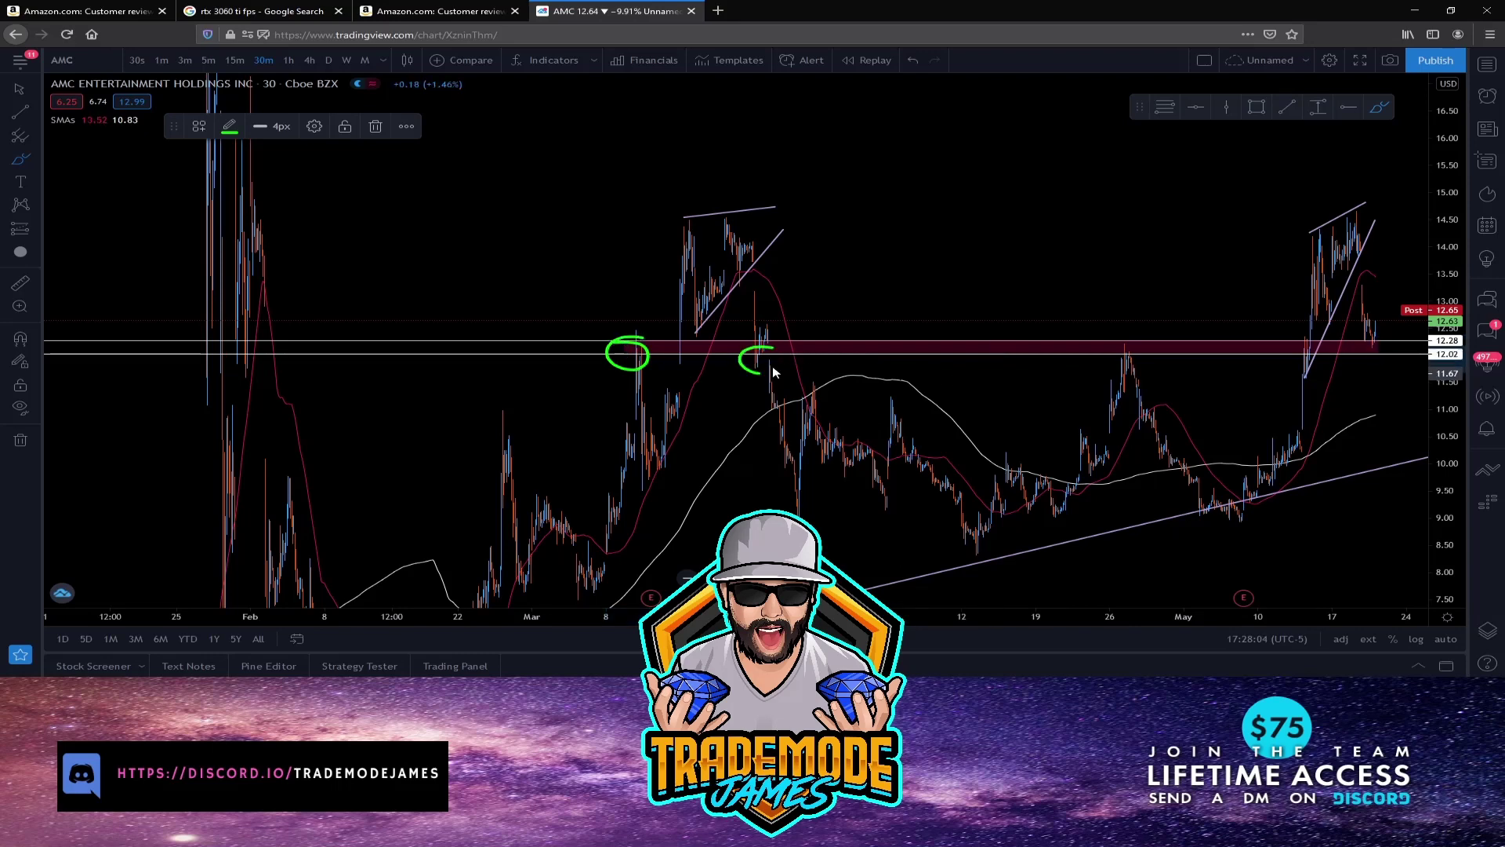
left_click_drag(1129, 340, 1135, 345)
scroll(1262, 363, "up", 3)
key("ctrl+z")
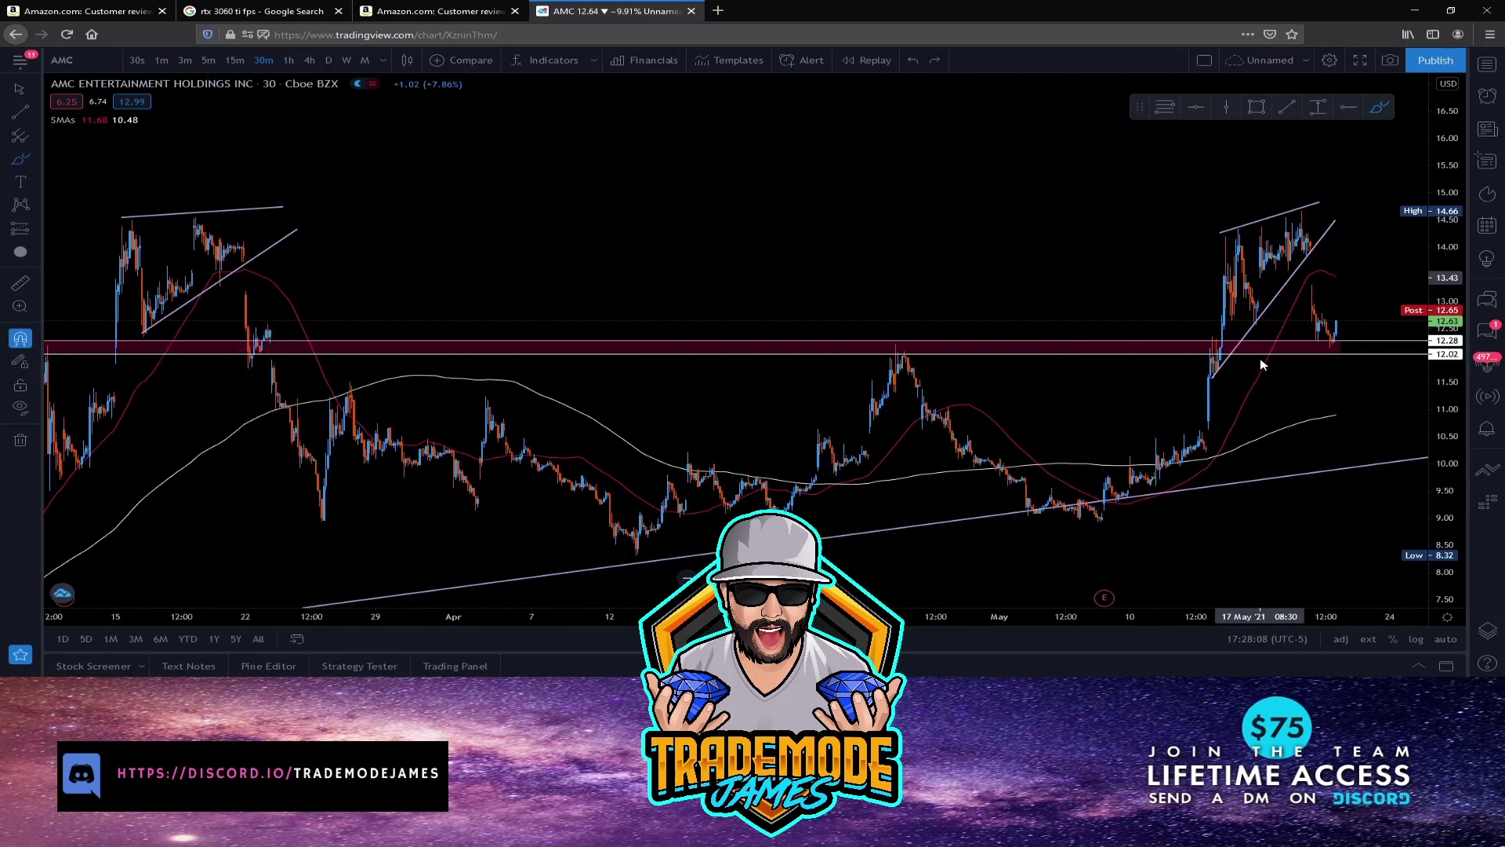
scroll(1423, 407, "up", 5)
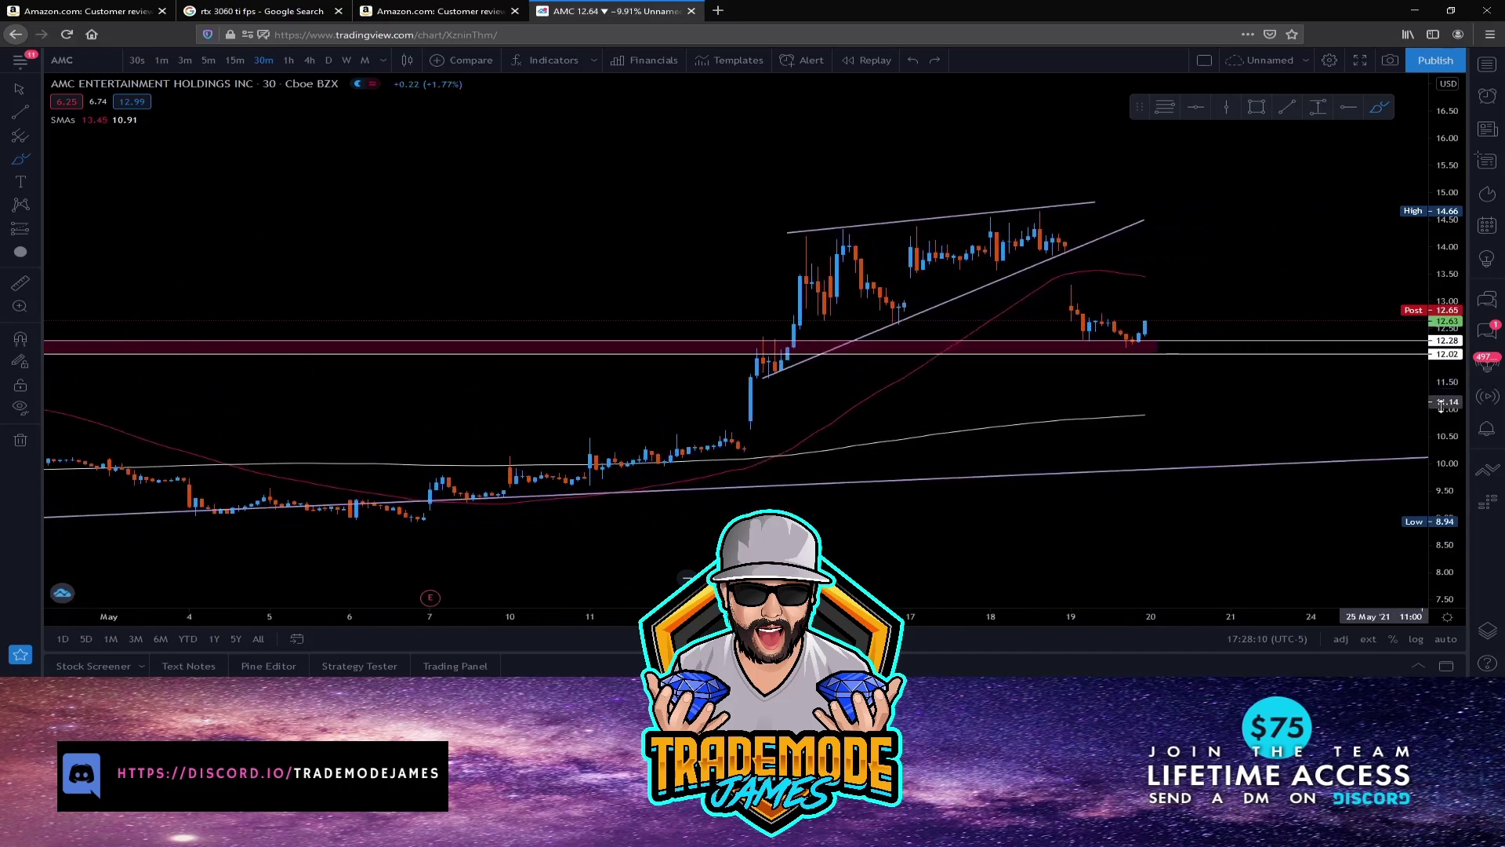
Rescale the price axis and switch AMC from 30-minute to 1h candles.
scroll(1423, 407, "up", 3)
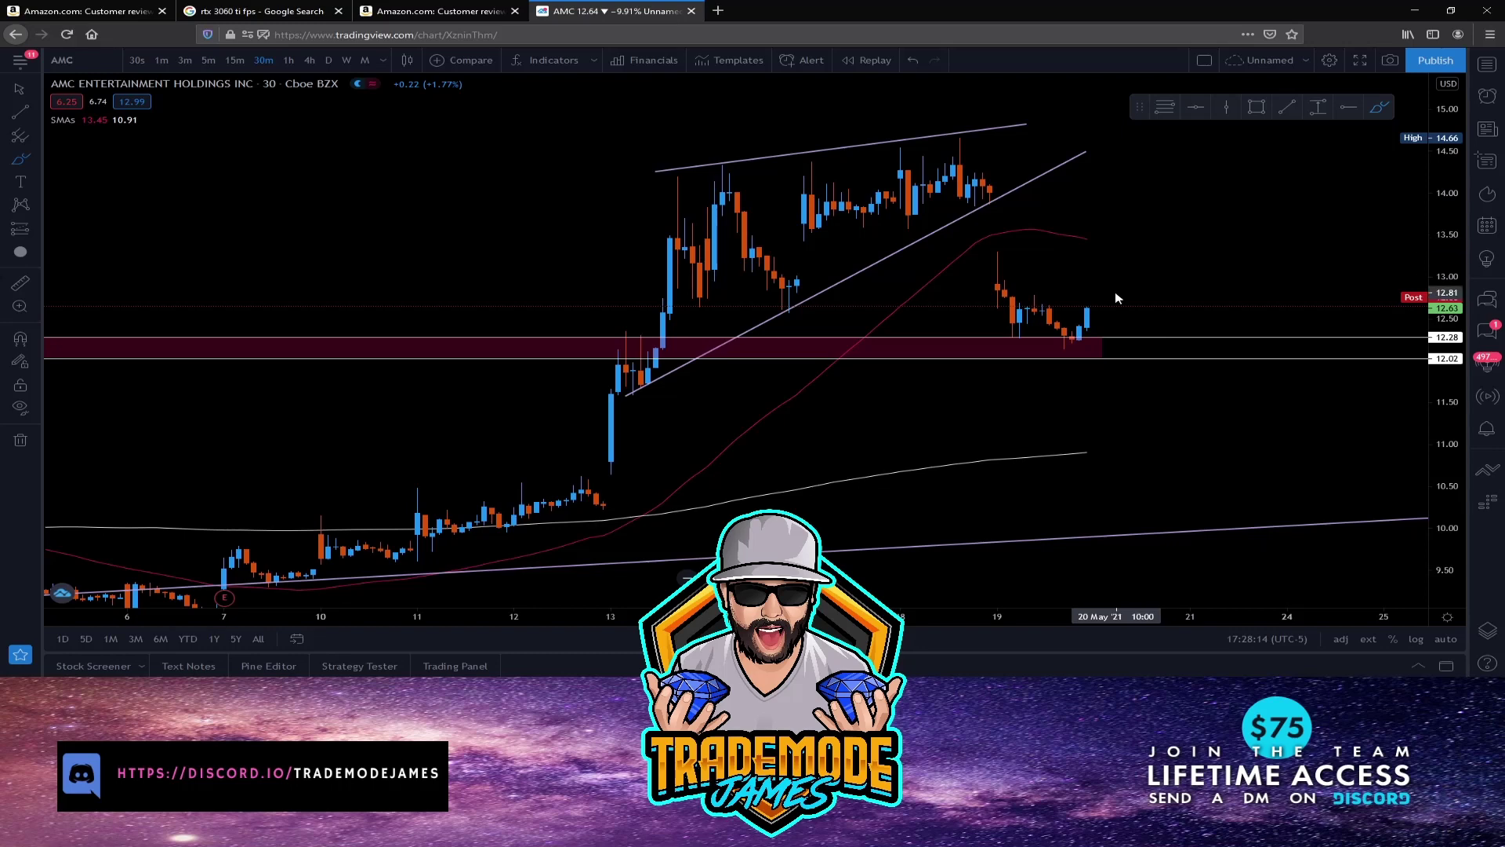
scroll(1103, 279, "down", 2)
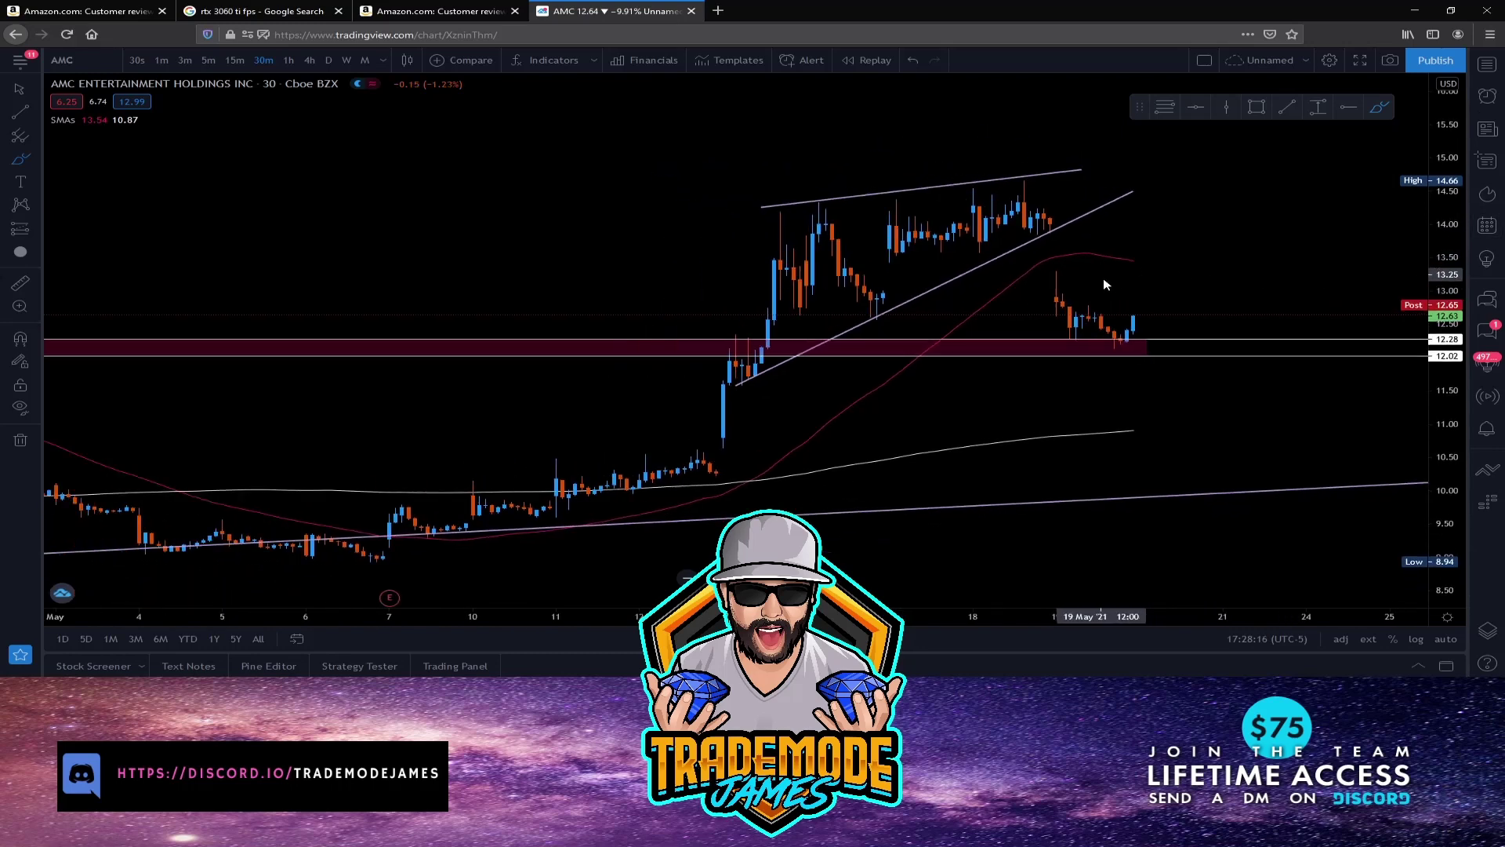
scroll(1109, 286, "down", 2)
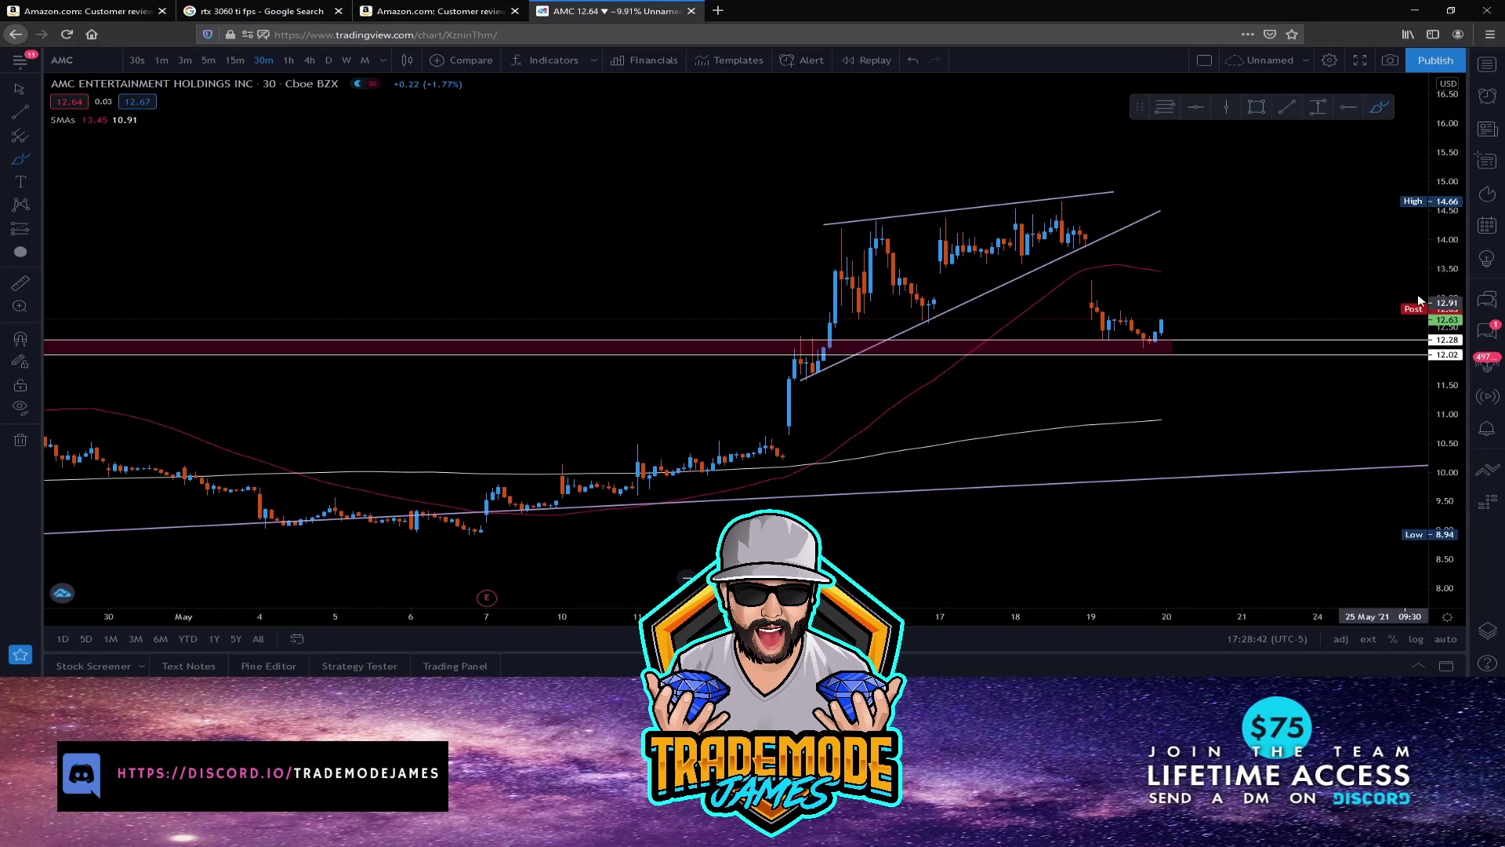
left_click_drag(1444, 274, 1449, 308)
scroll(1176, 251, "down", 3)
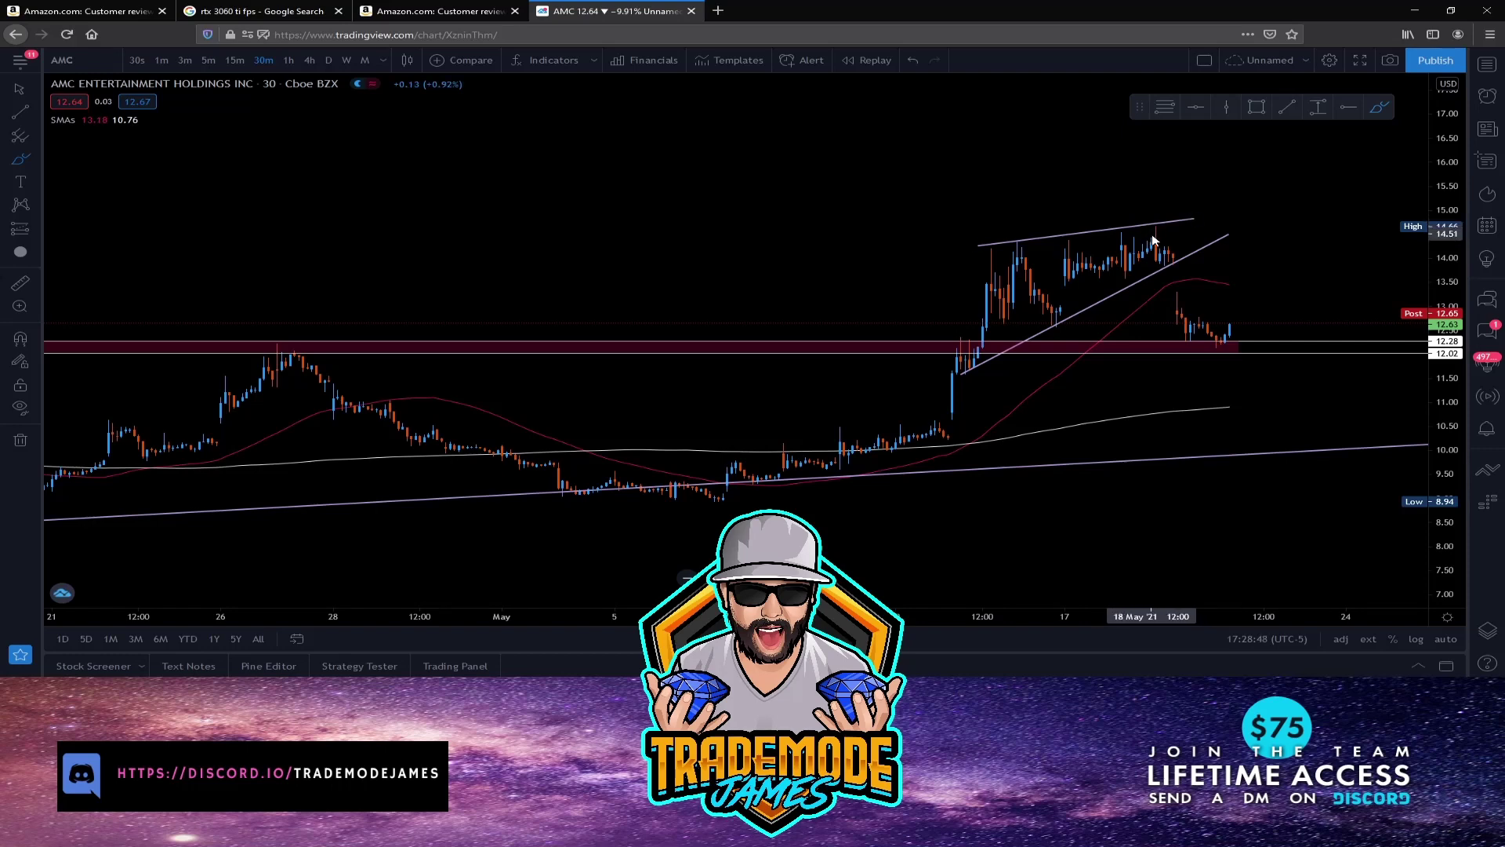
scroll(929, 274, "down", 4)
scroll(1199, 262, "down", 3)
scroll(1243, 251, "up", 6)
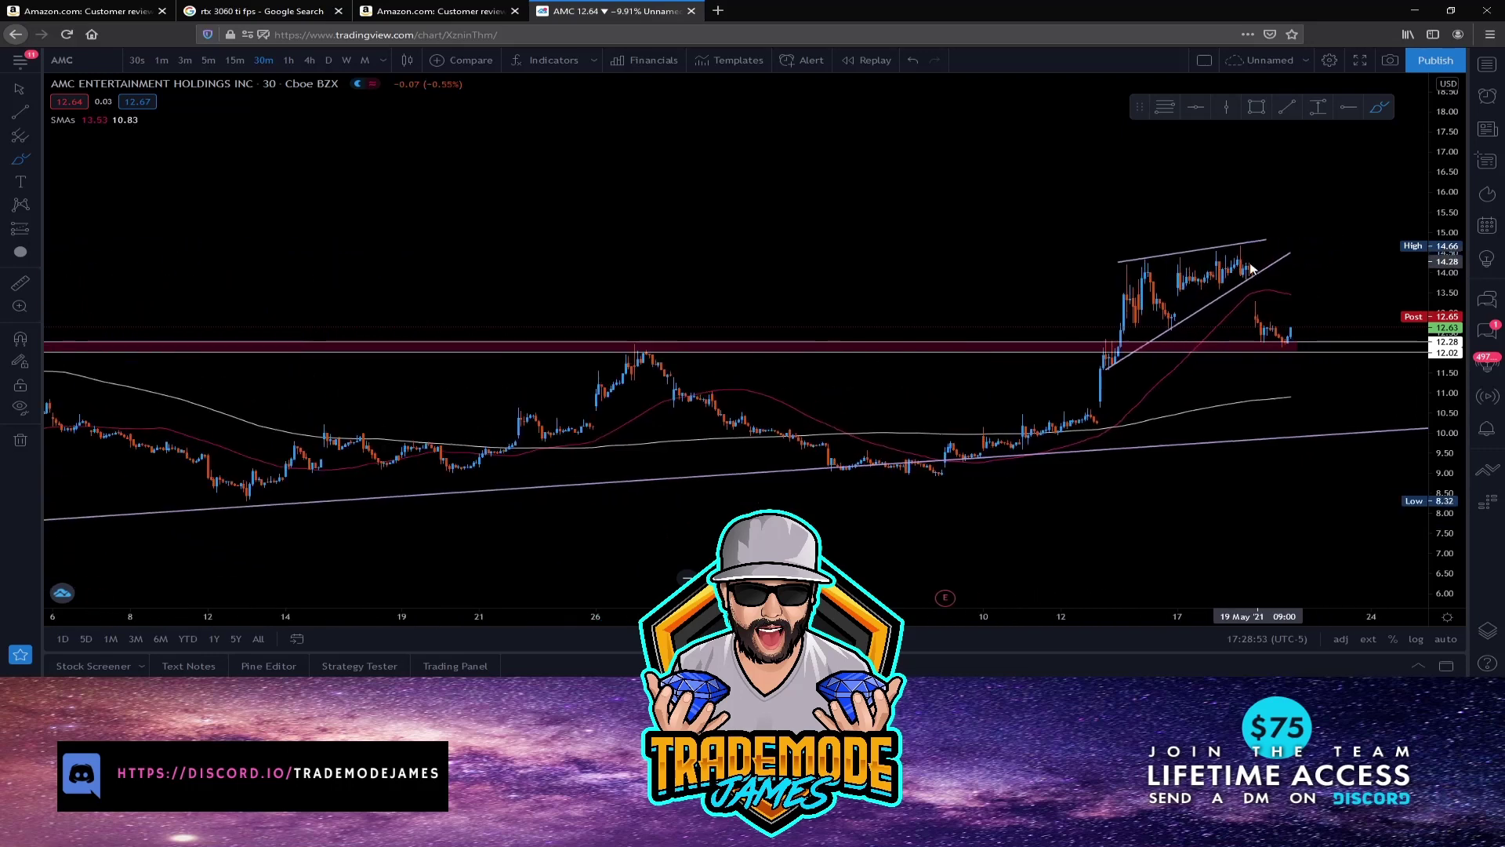
scroll(1223, 262, "up", 5)
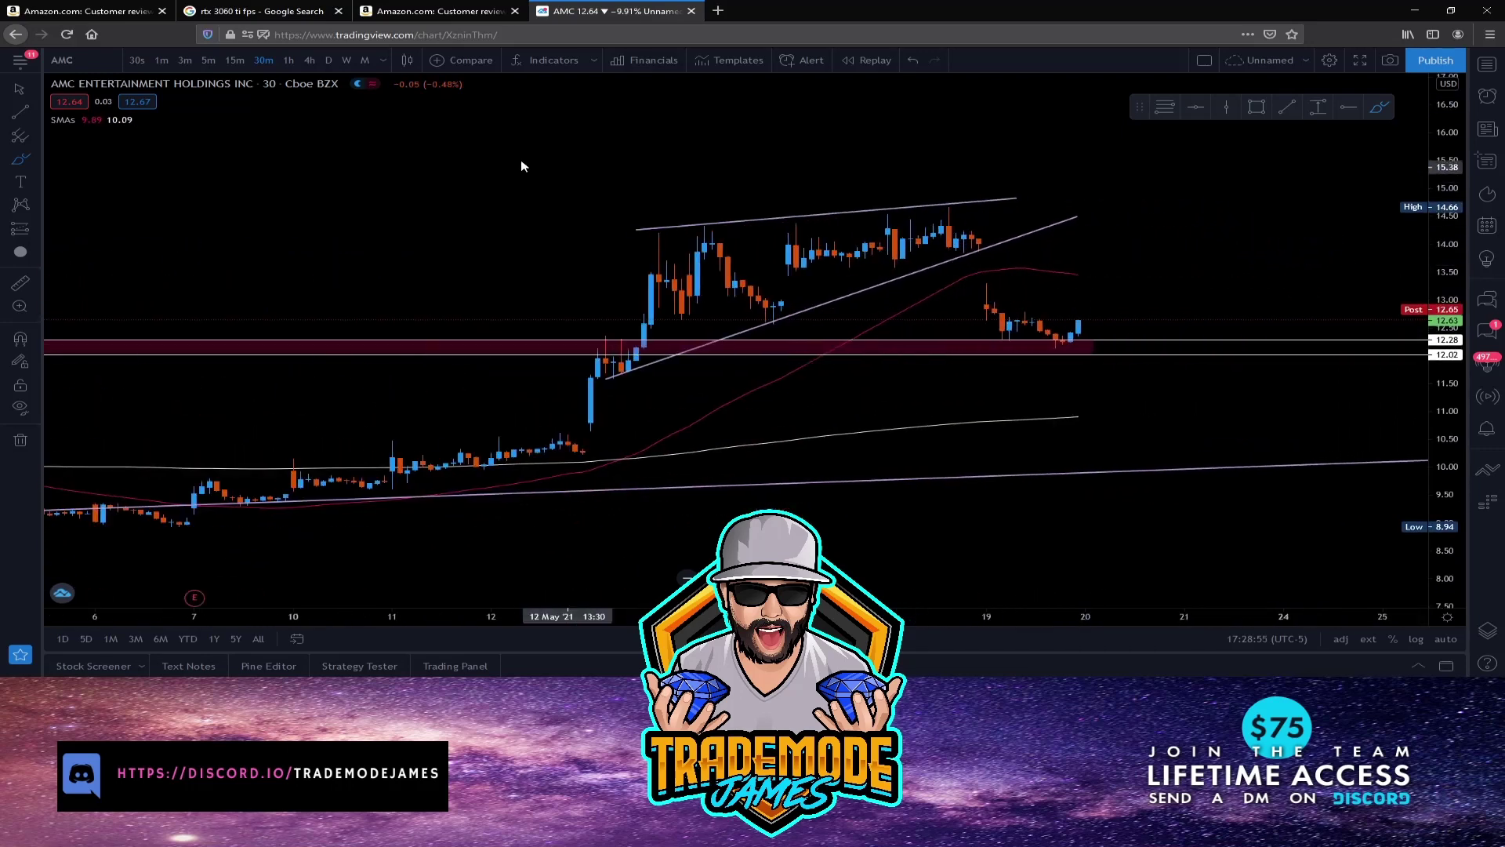
left_click(288, 60)
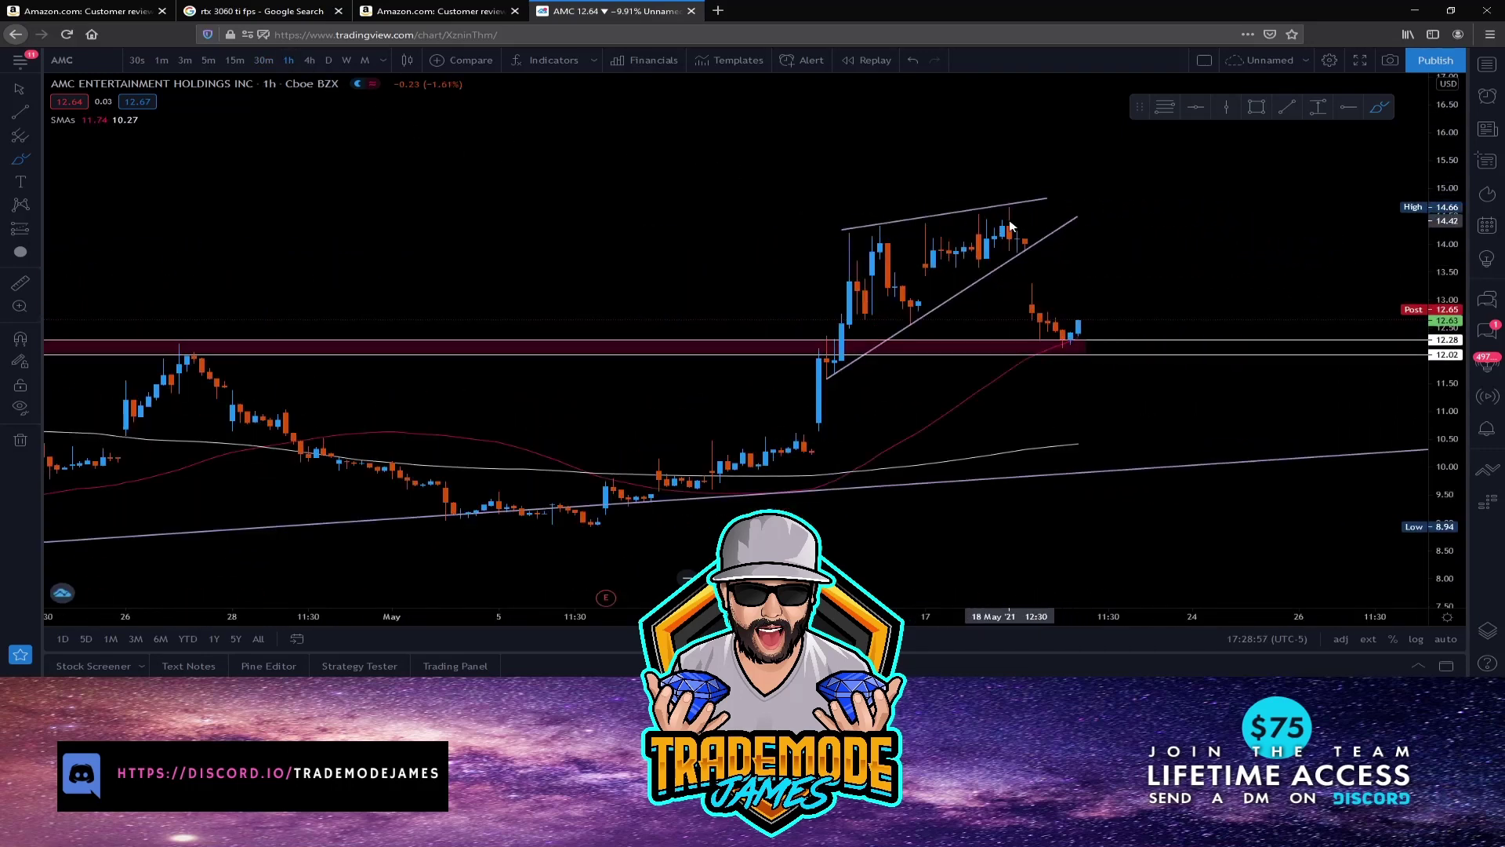
Place the horizontal resistance line and align it with the wedge highs at 14.55.
scroll(1009, 225, "up", 2)
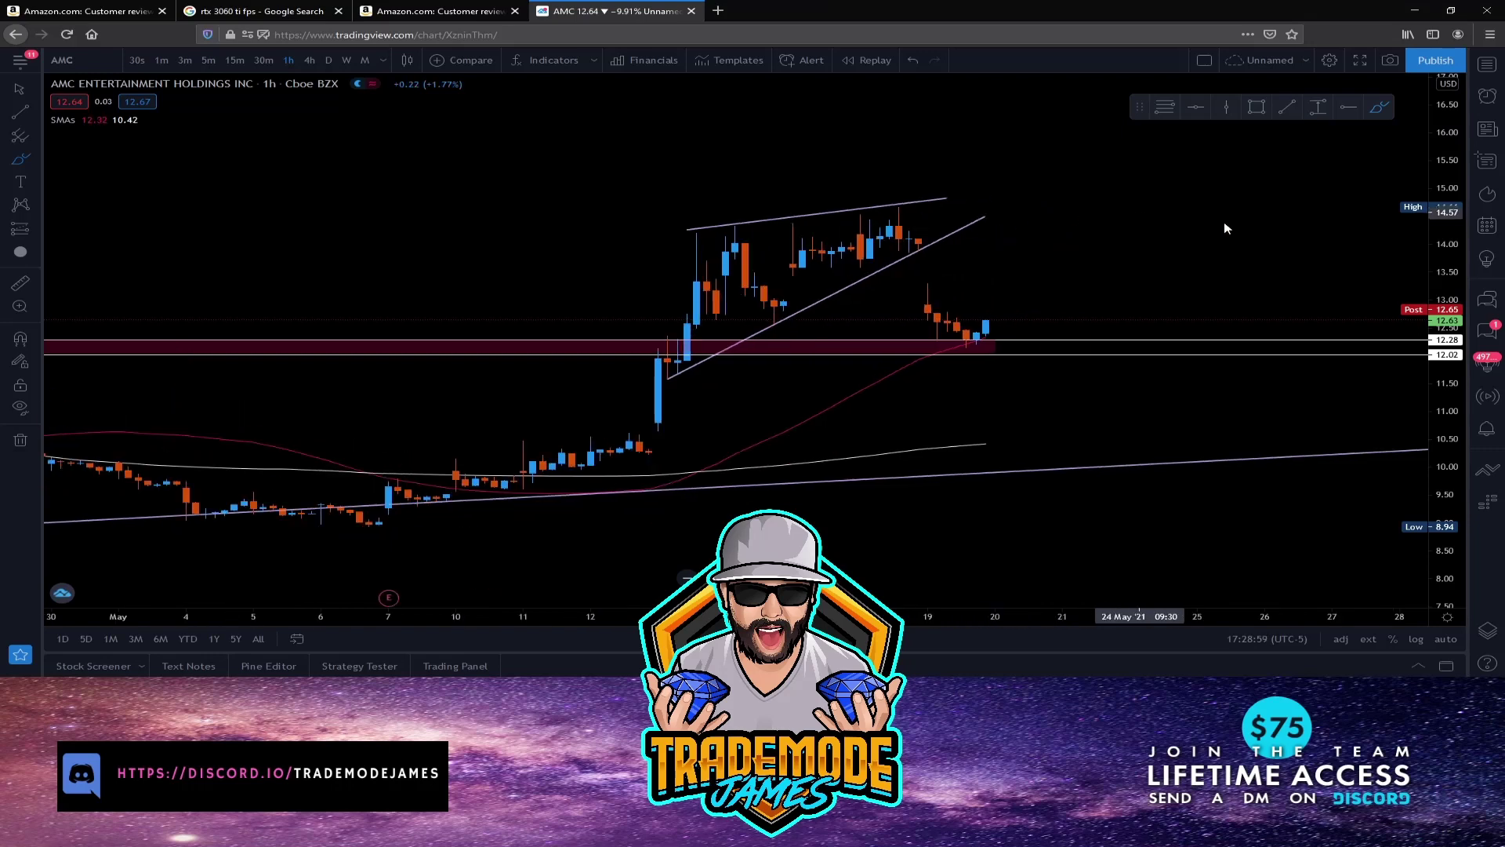
left_click_drag(1039, 200, 1294, 229)
scroll(1029, 234, "up", 1)
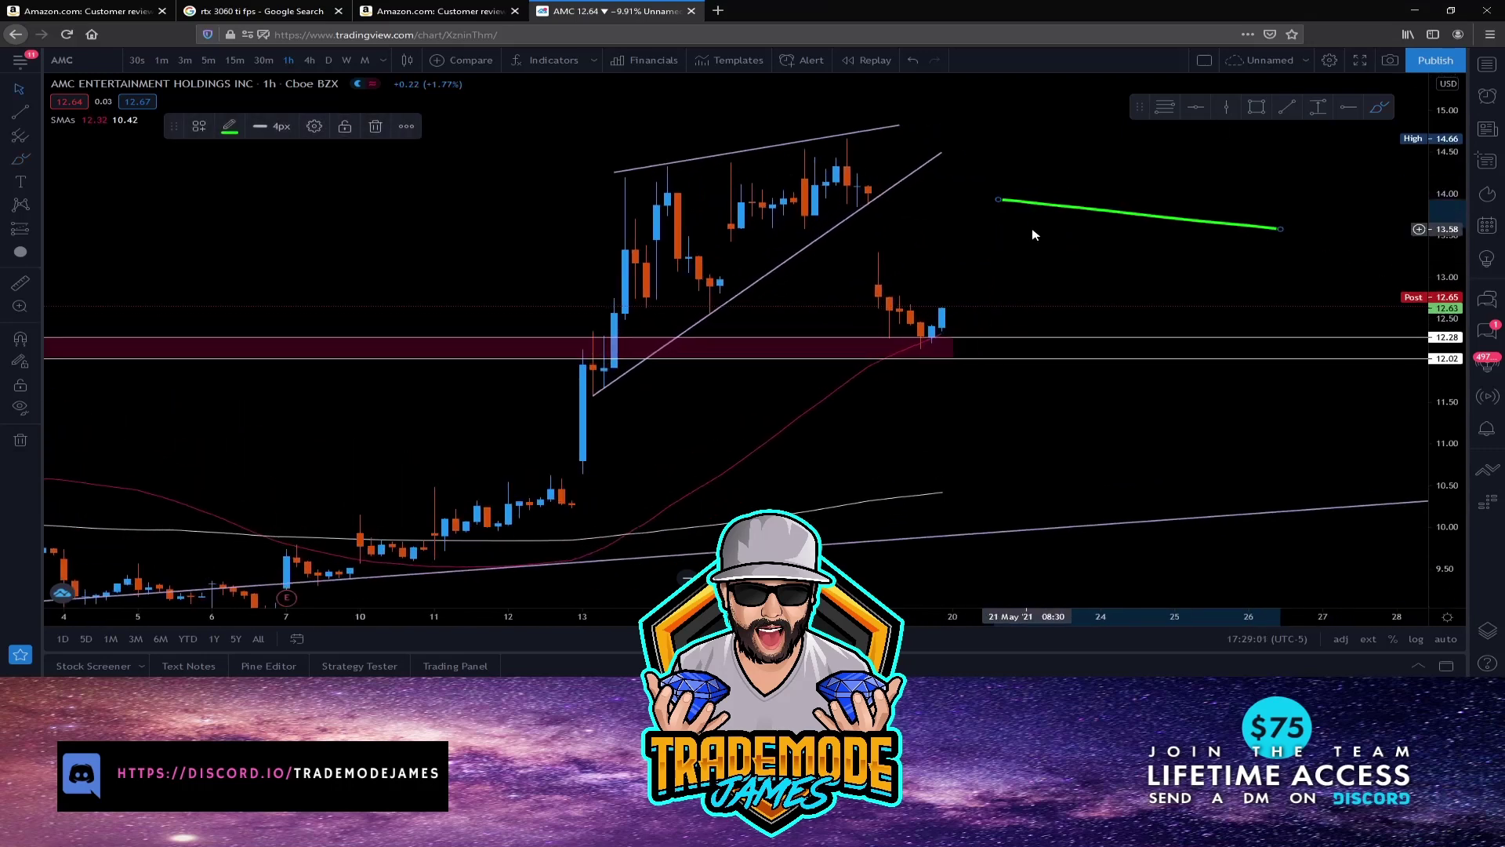
left_click(1033, 234)
scroll(1034, 235, "up", 1)
left_click_drag(833, 198, 1035, 282)
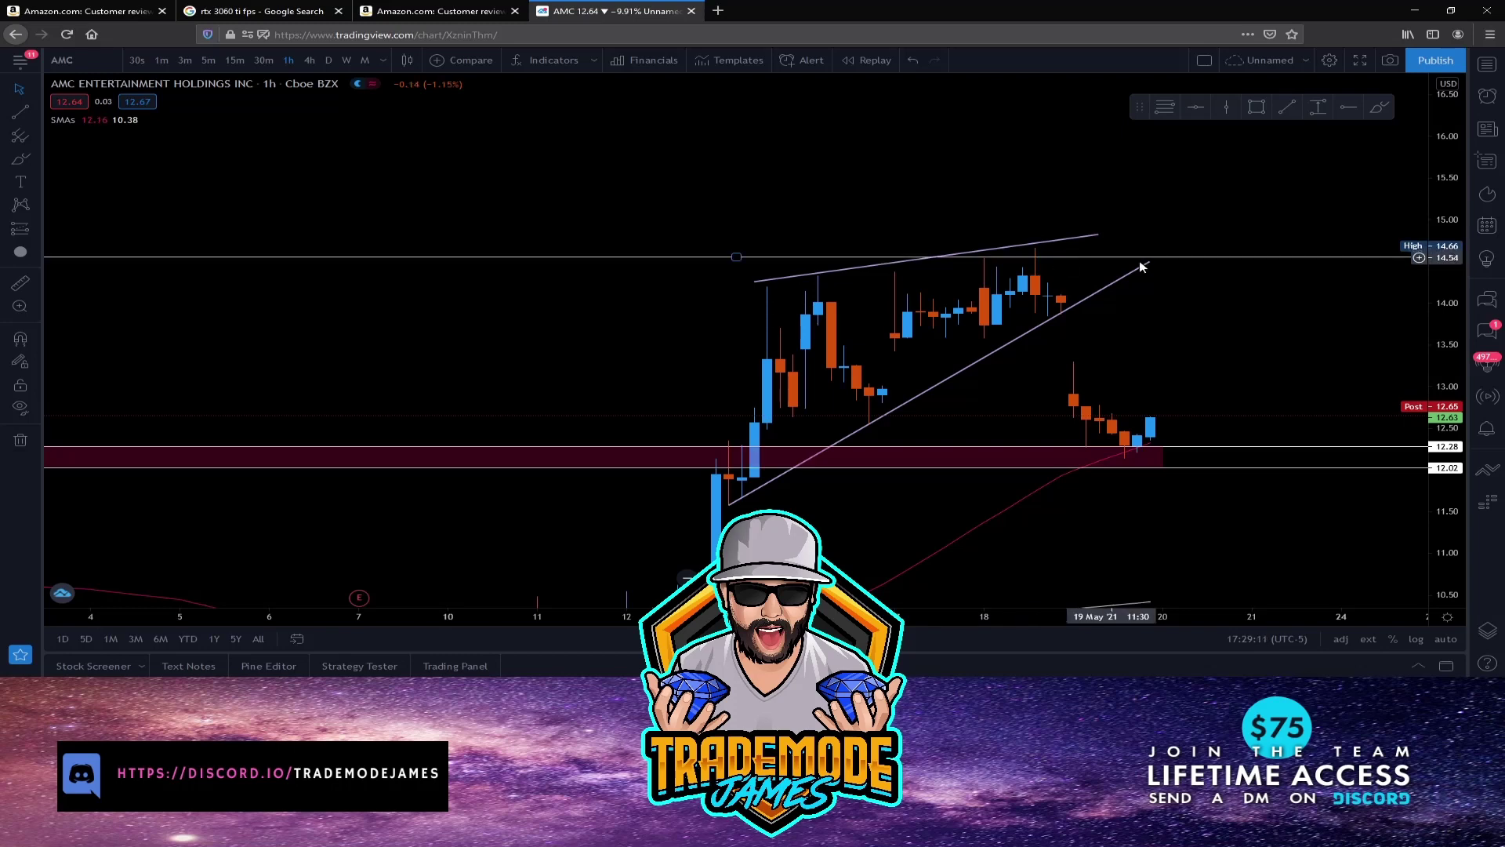
Remove the March wedge's top and lower trendlines.
scroll(1113, 260, "down", 5)
scroll(905, 289, "down", 2)
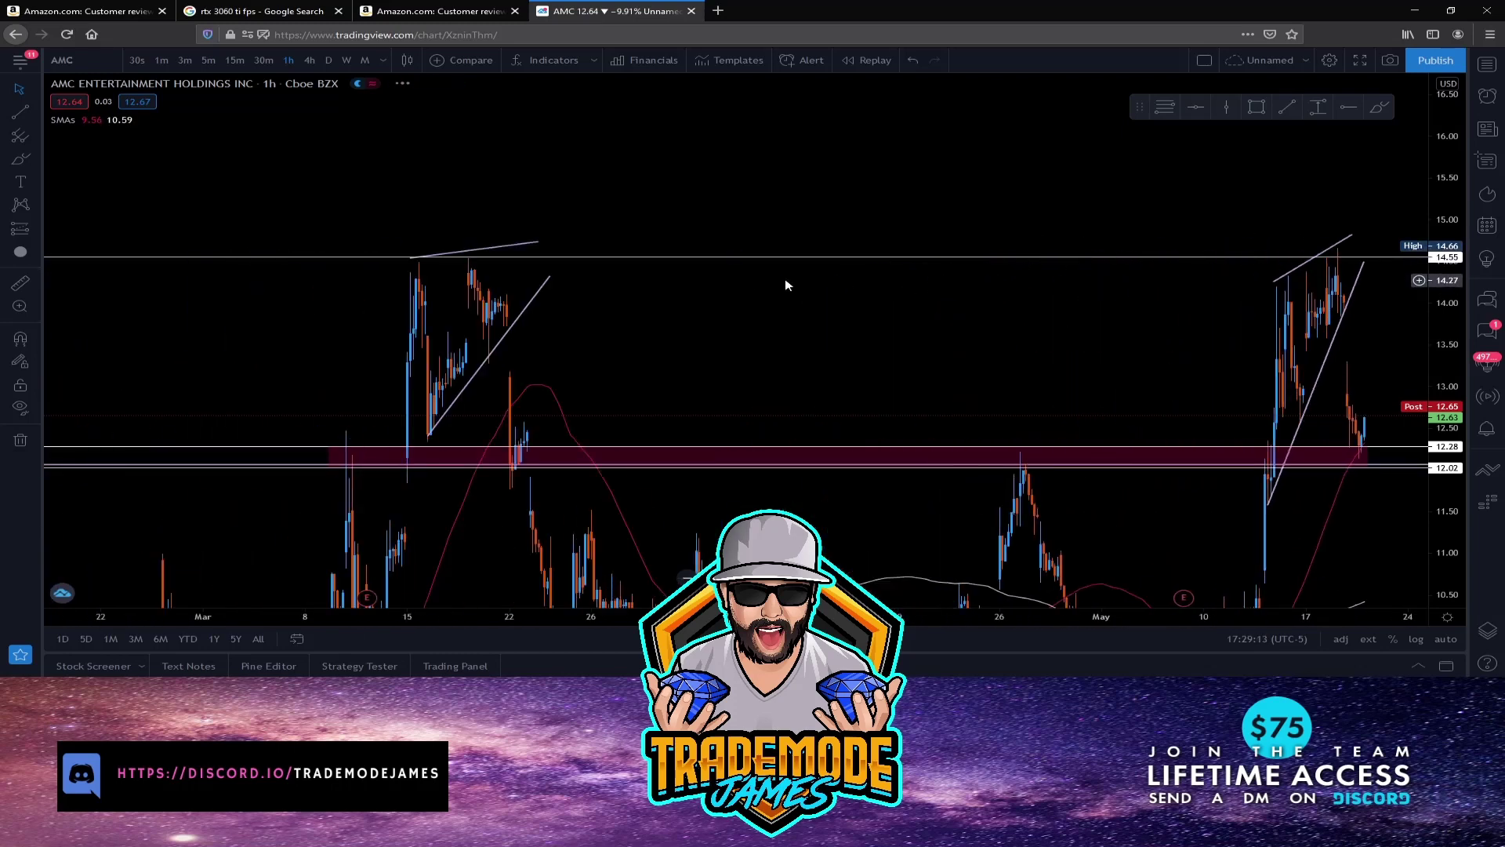
right_click(500, 253)
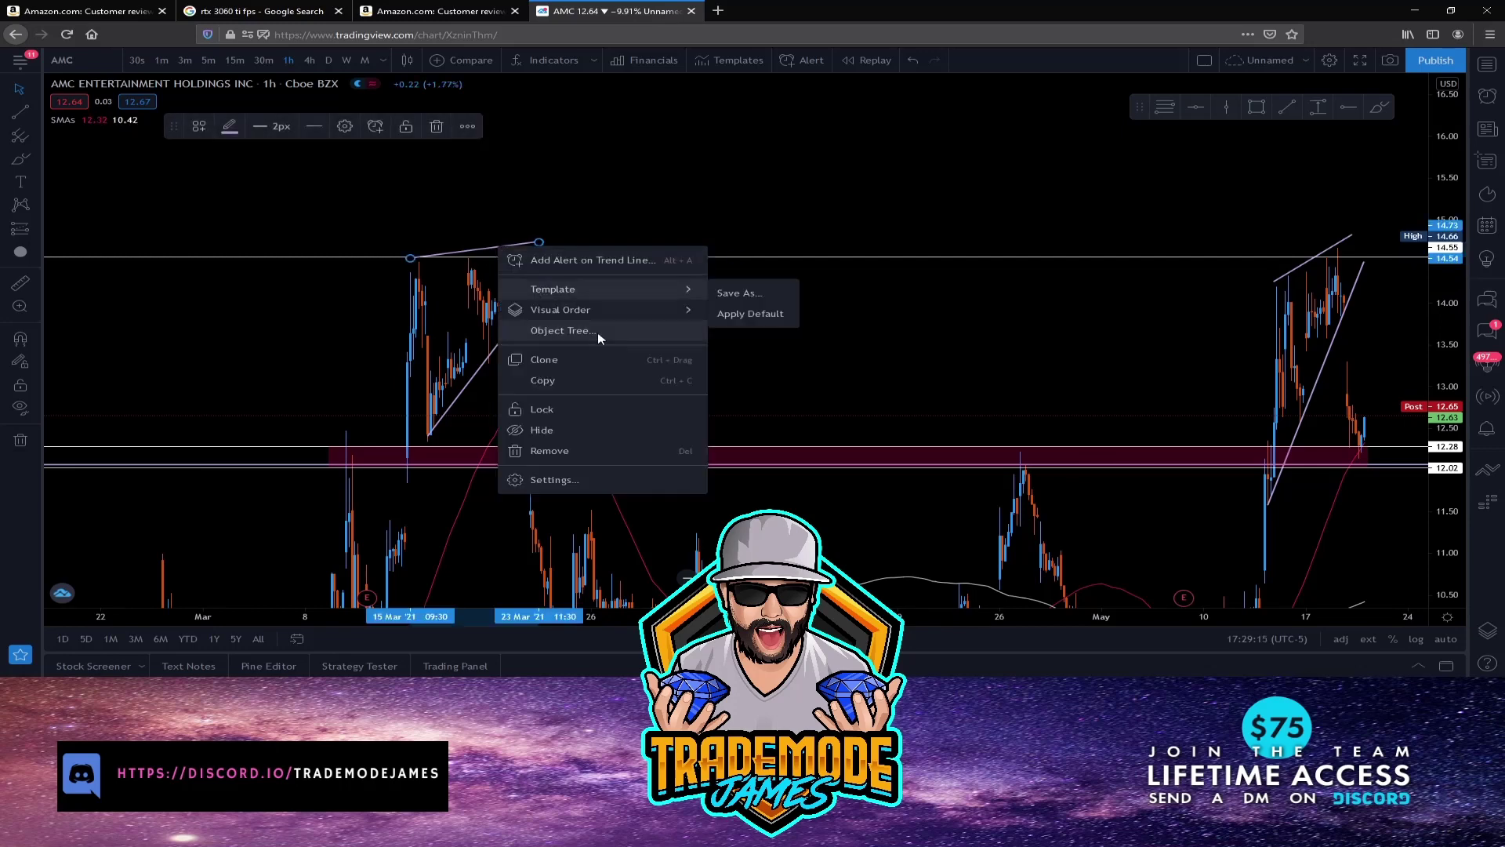
left_click(580, 447)
right_click(500, 345)
left_click(569, 518)
Sketch a brush circle at the March peak, then undo it.
left_click(1380, 107)
left_click_drag(485, 265, 478, 252)
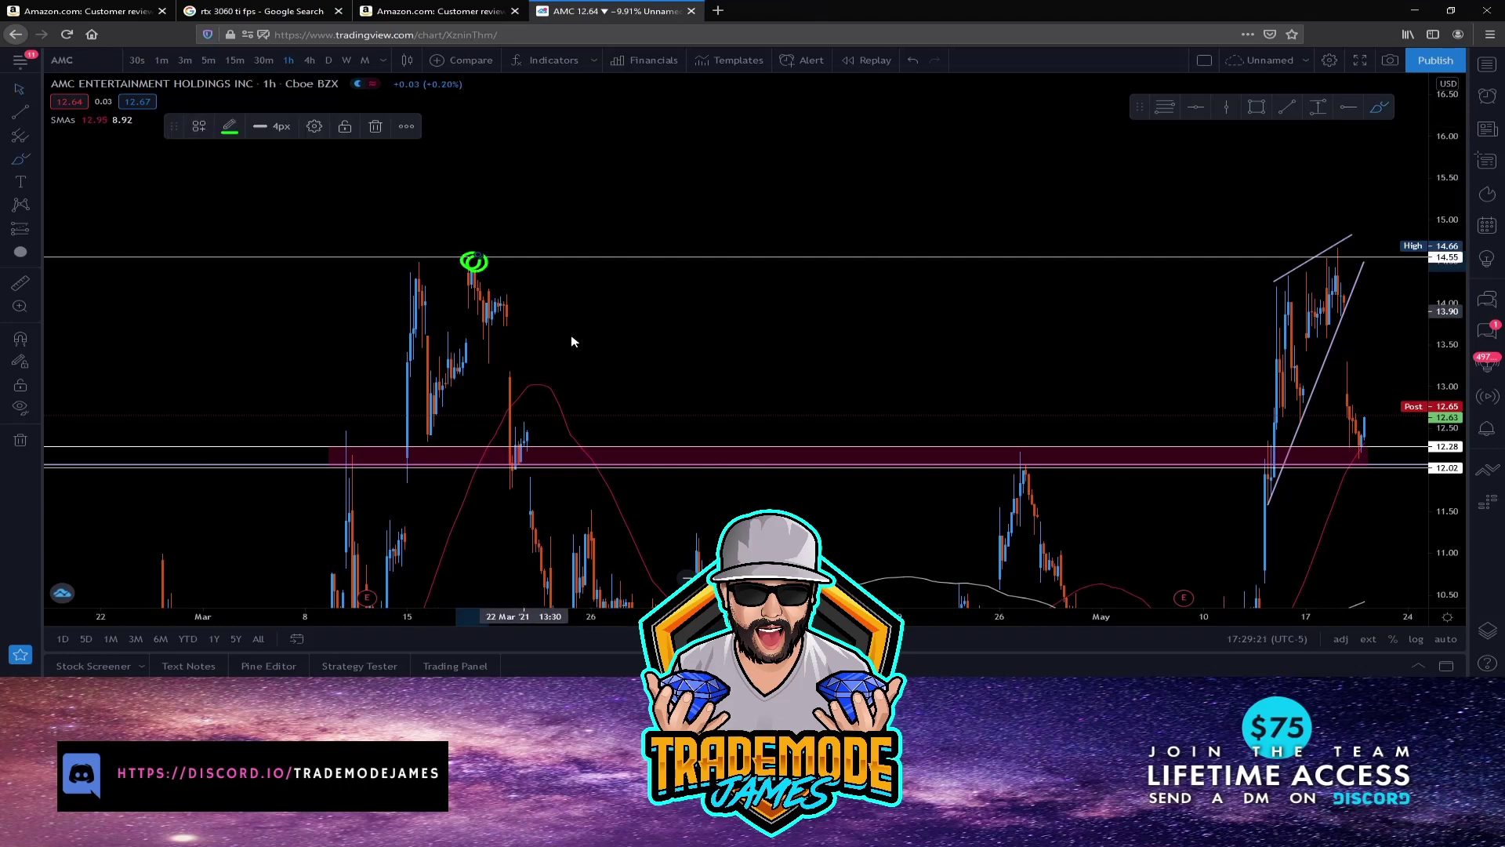
key("ctrl+z")
scroll(667, 290, "down", 2)
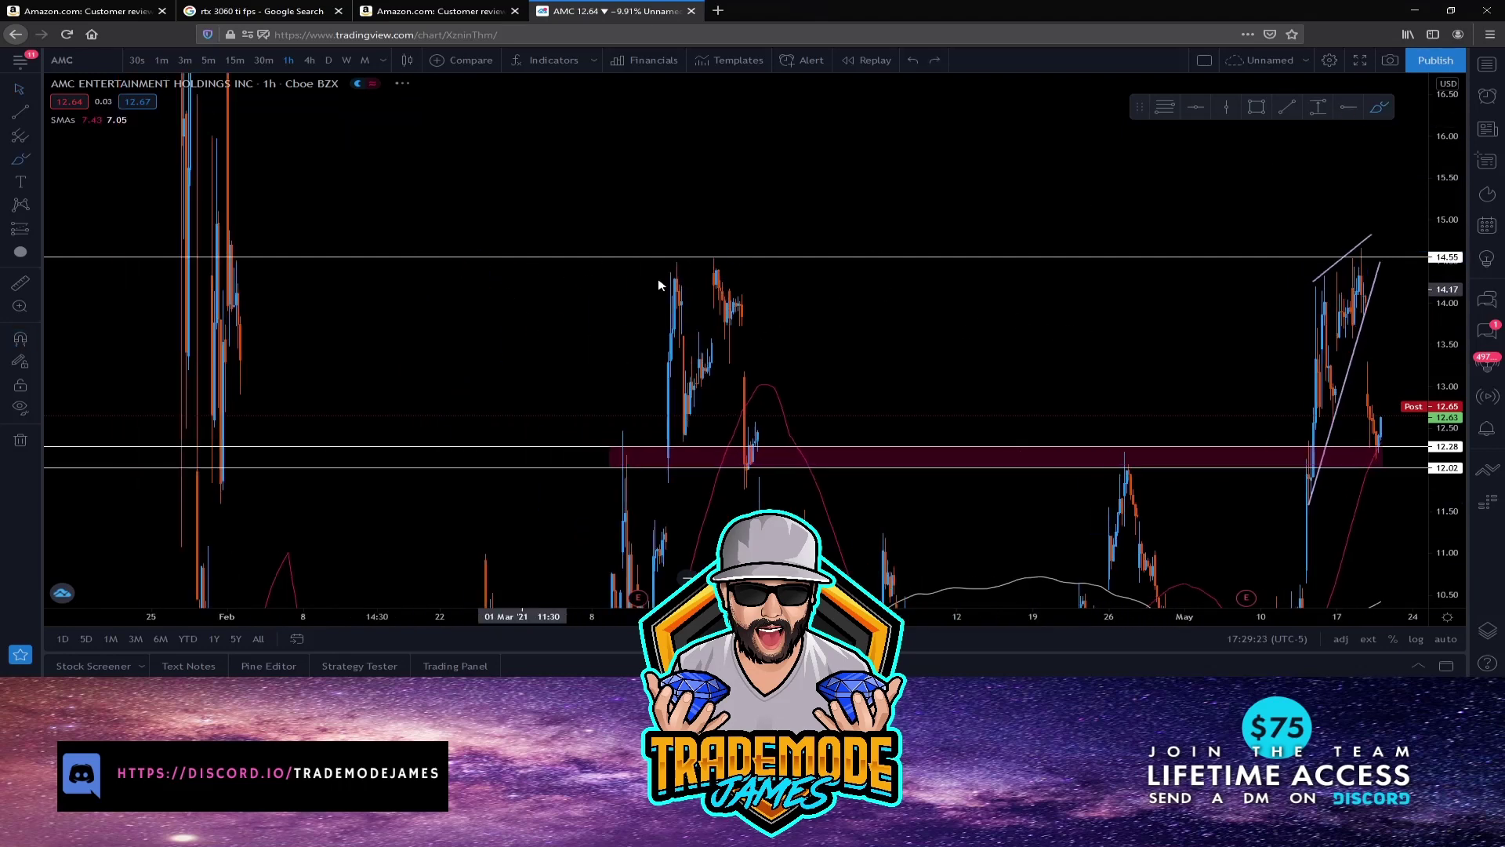
scroll(1211, 326, "up", 5)
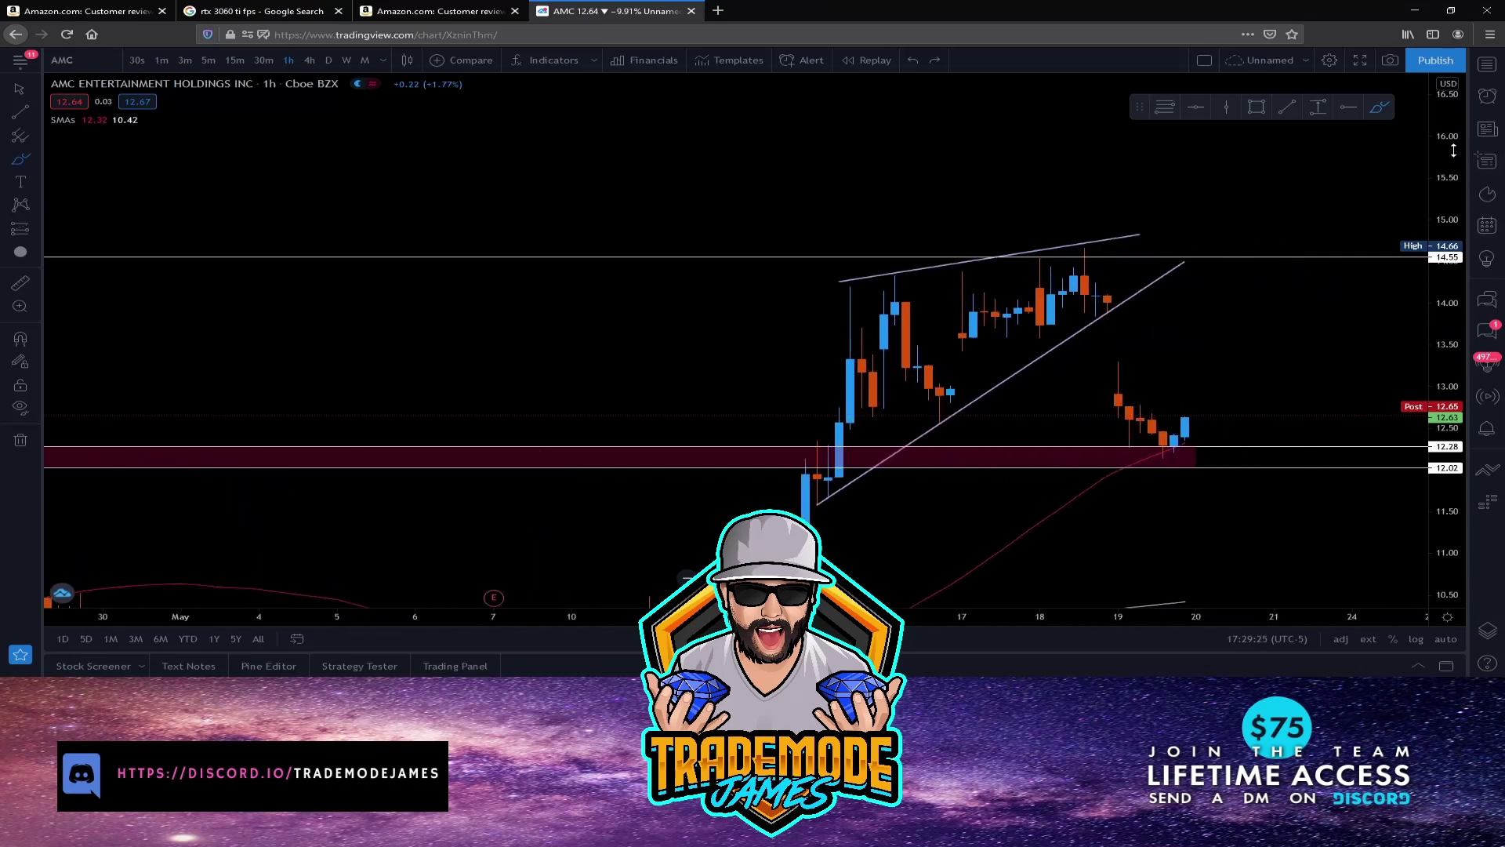
Rescale the price axis to frame the wedge between 14.55 and the 12.02–12.28 zone.
left_click_drag(1453, 151, 1452, 236)
scroll(1254, 236, "up", 2)
scroll(1332, 329, "down", 4)
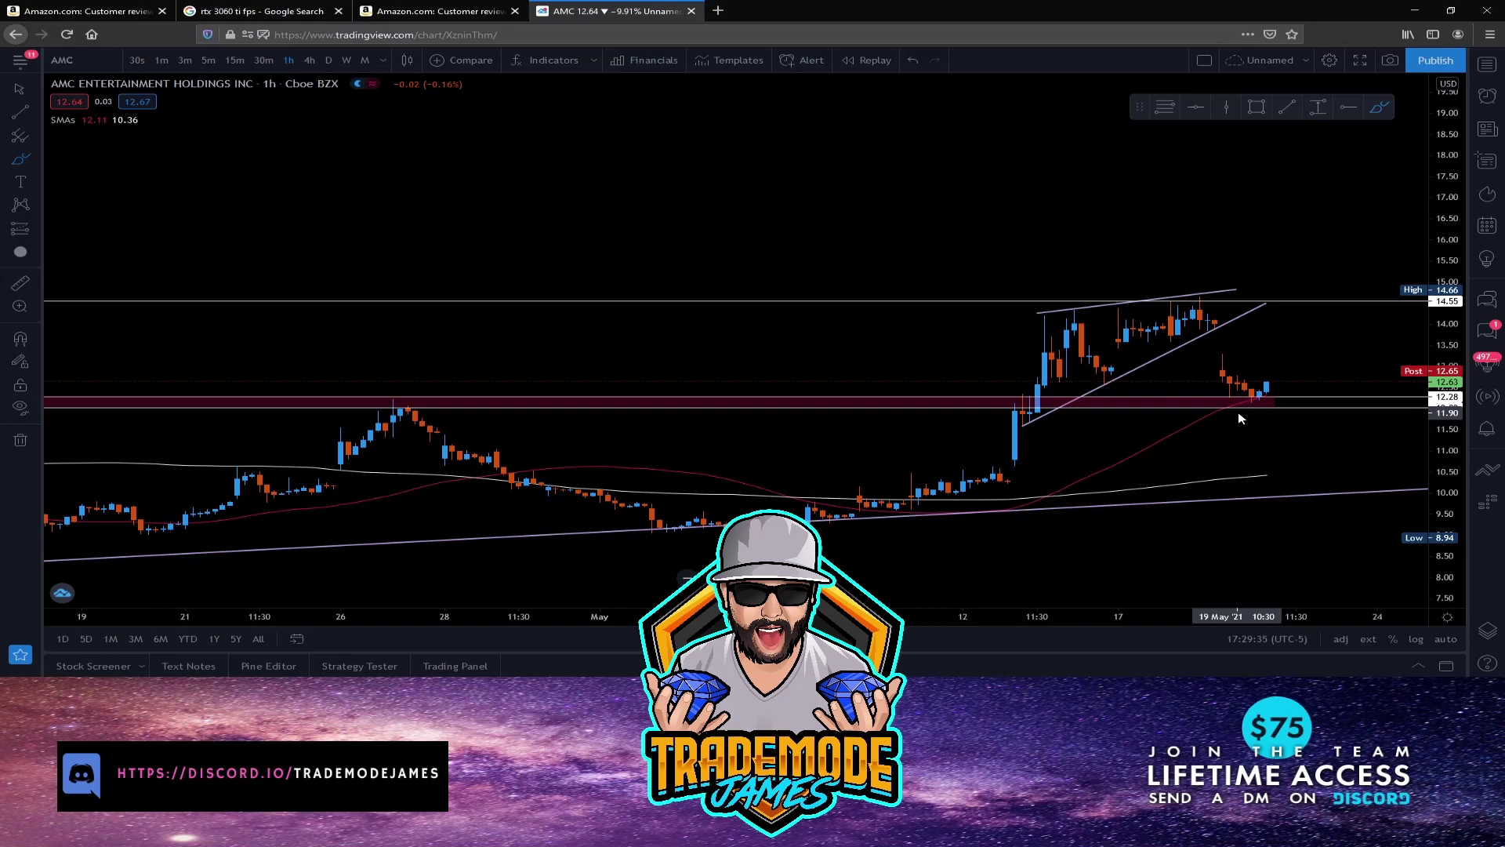
scroll(1262, 429, "up", 5)
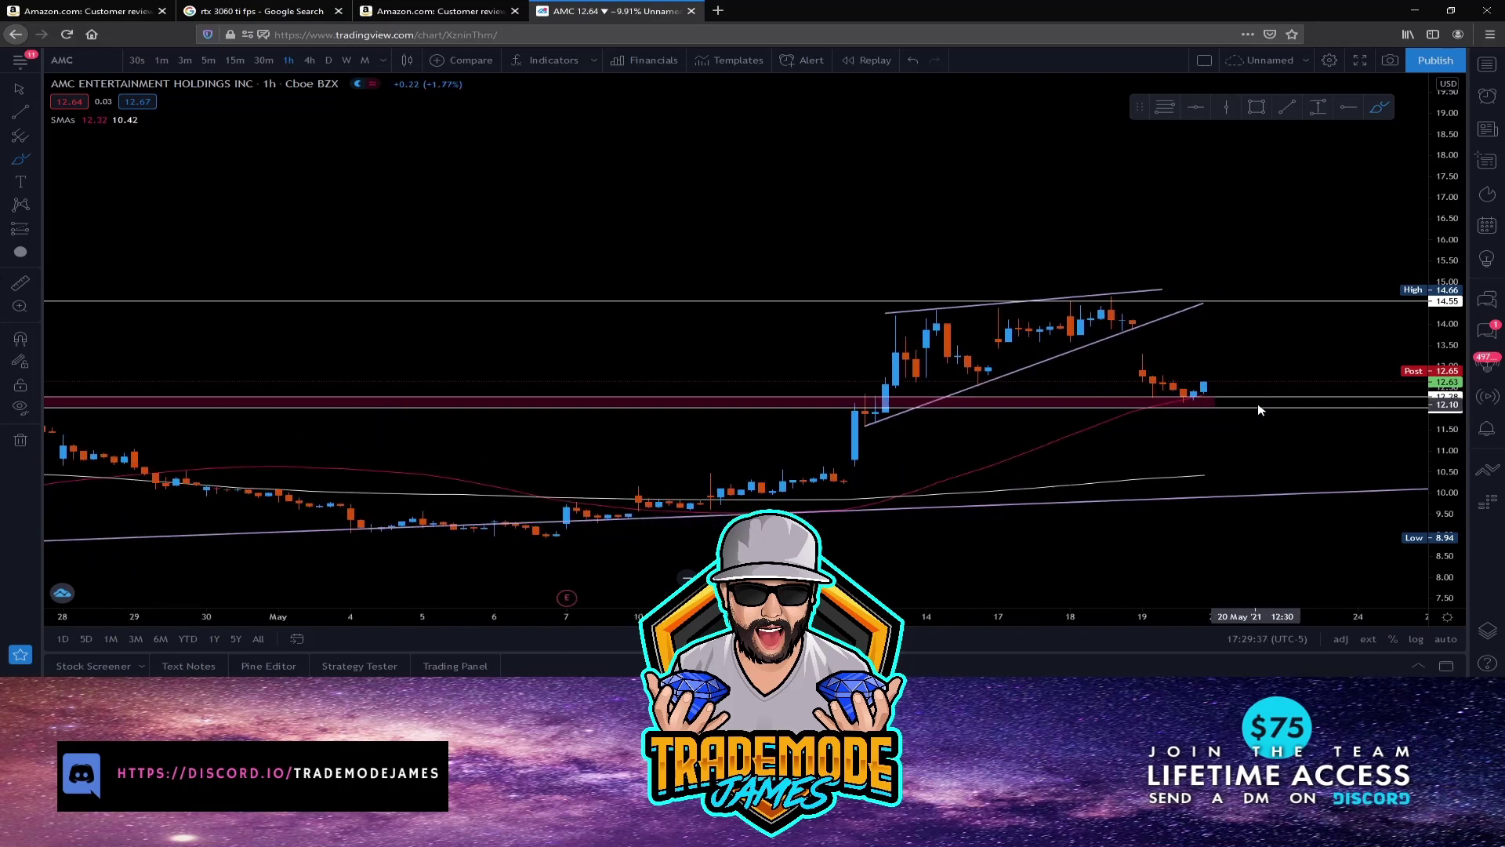
left_click_drag(1443, 337, 1442, 276)
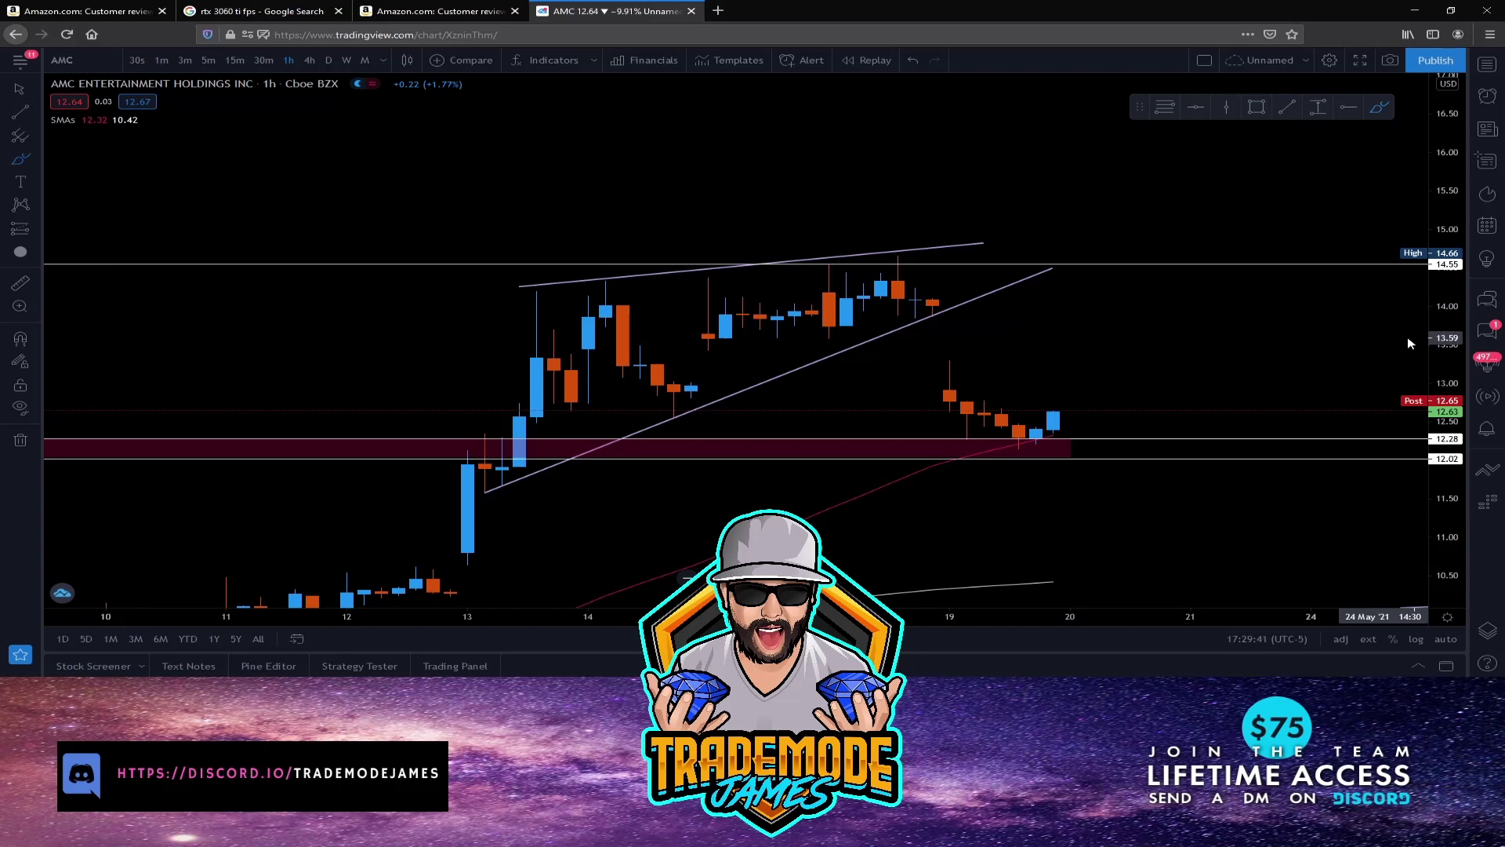
scroll(1407, 340, "down", 1)
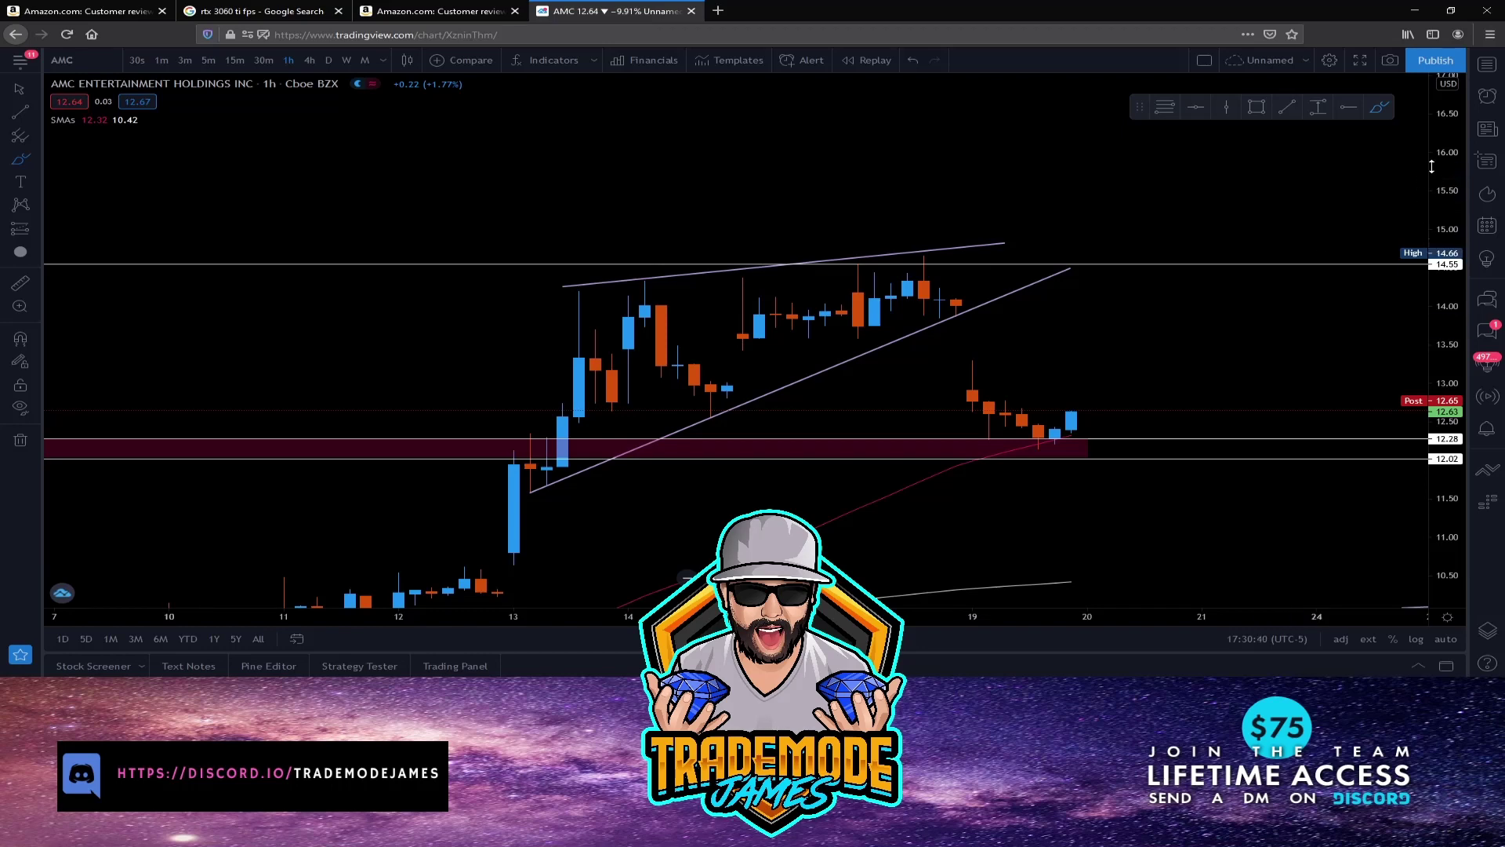
scroll(1294, 329, "down", 3)
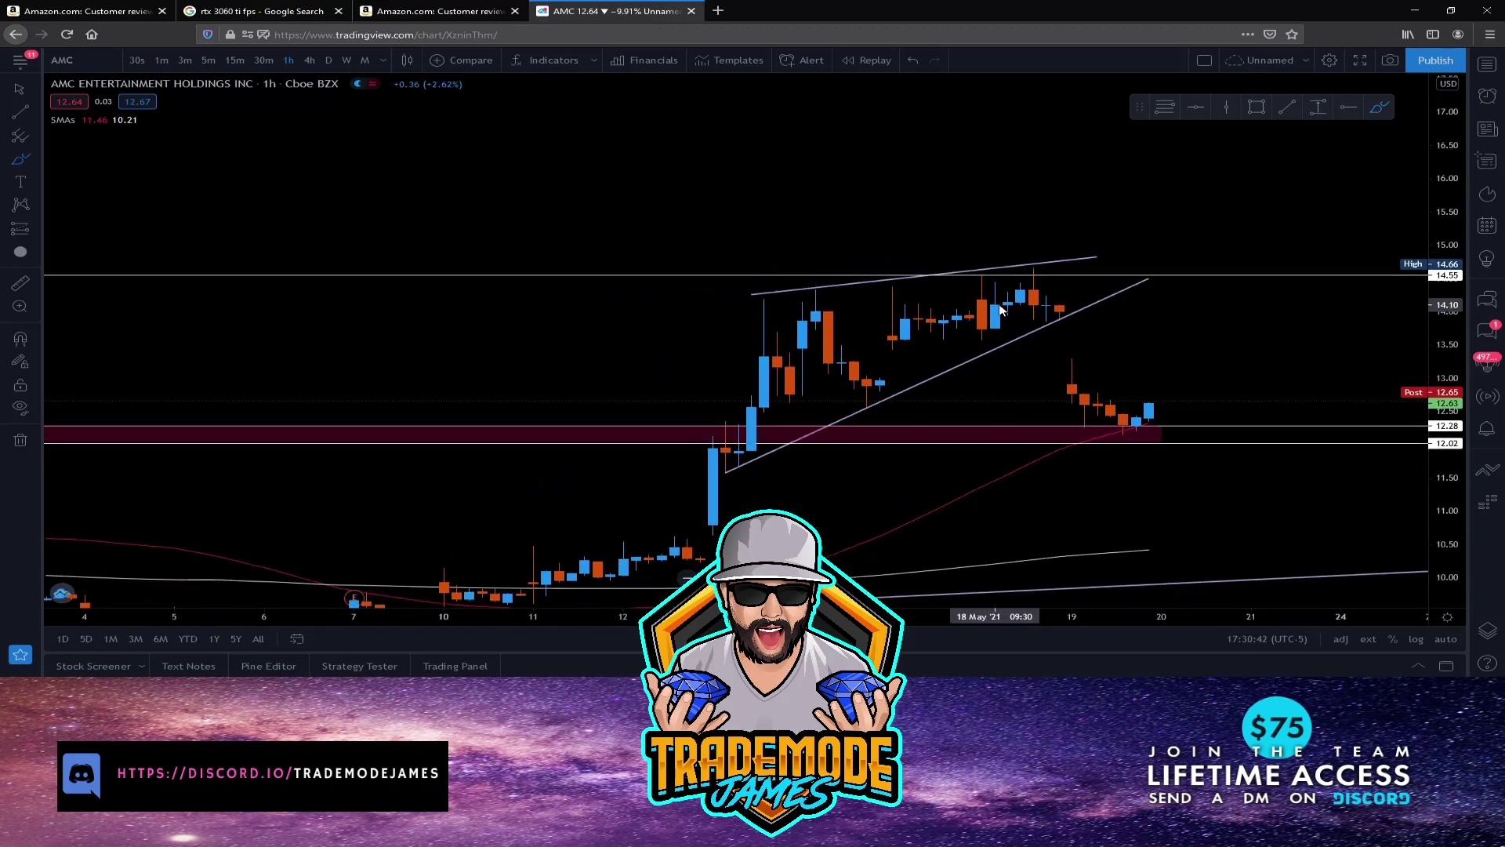